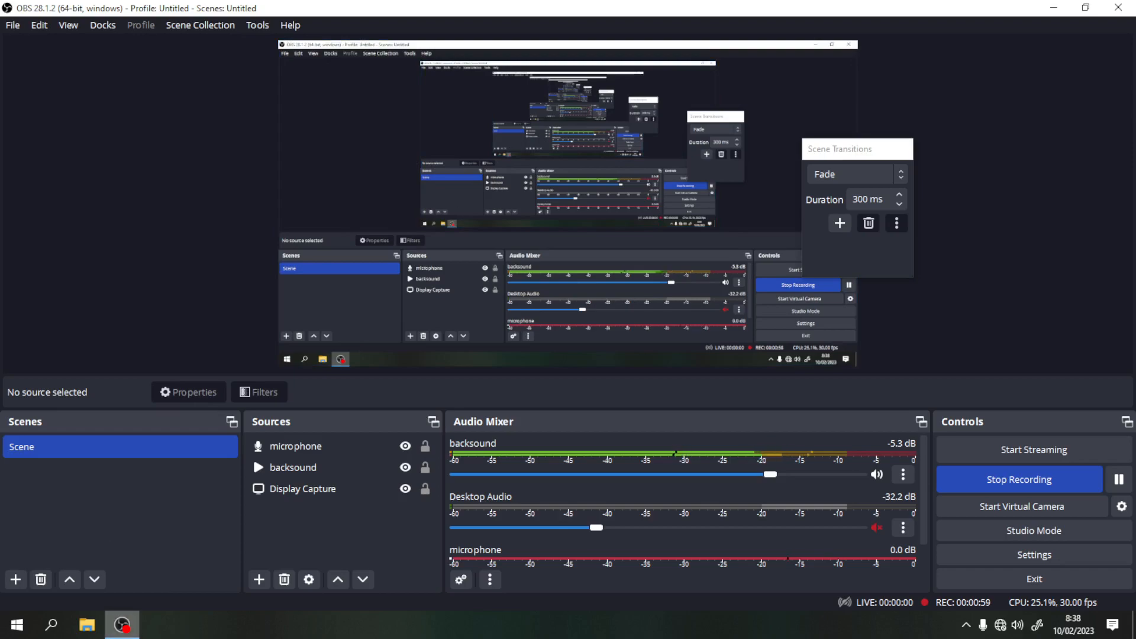
- Bring File Explorer up on its Quick access view while OBS keeps recording
click(89, 630)
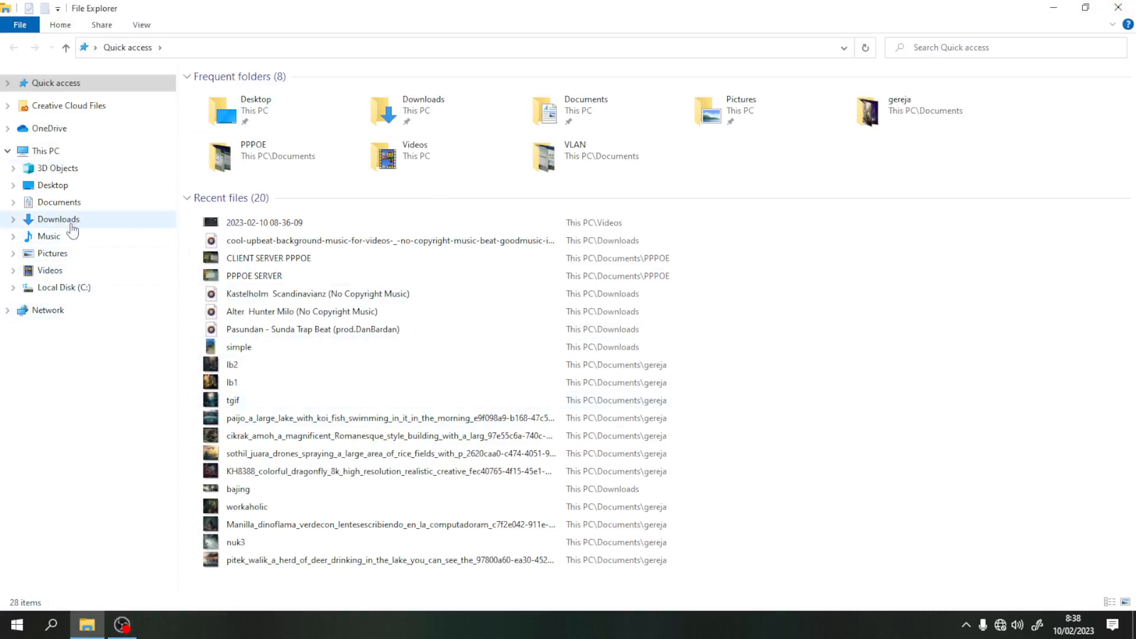
- Open PPPOE SERVER.jpeg from the Documents > PPPOE folder in Photos
click(71, 204)
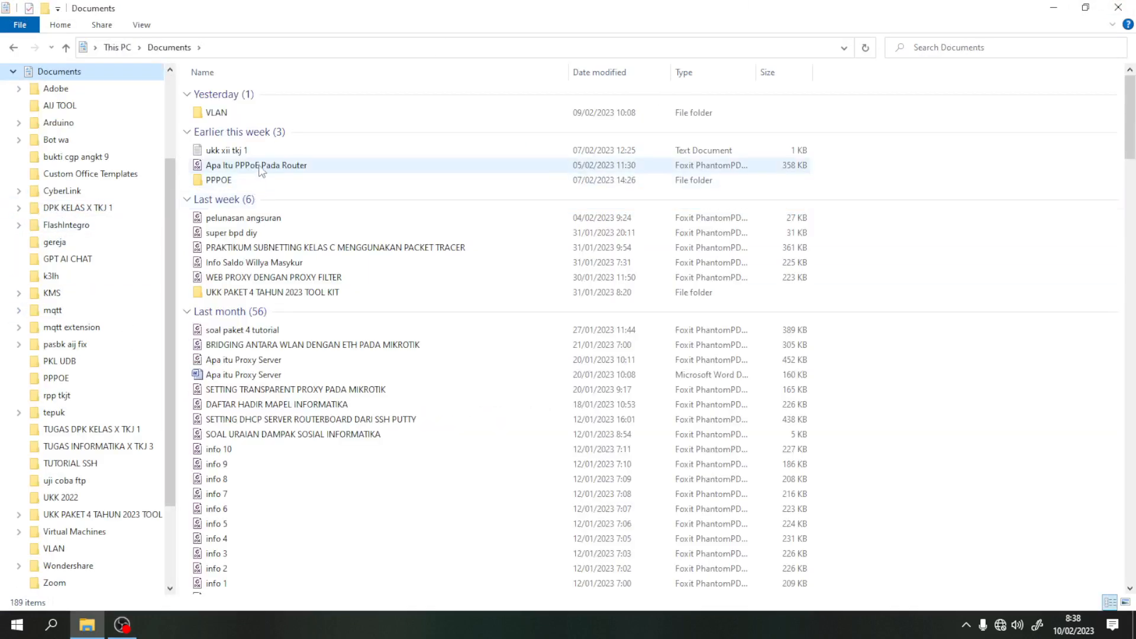
click(241, 180)
double_click(240, 180)
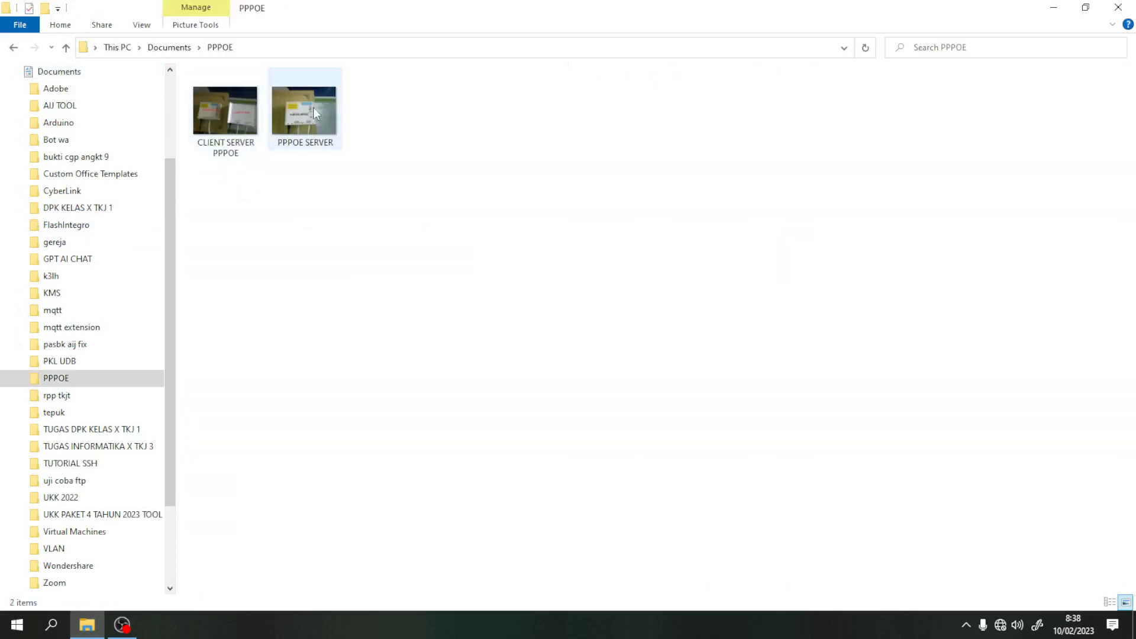
click(320, 109)
double_click(320, 113)
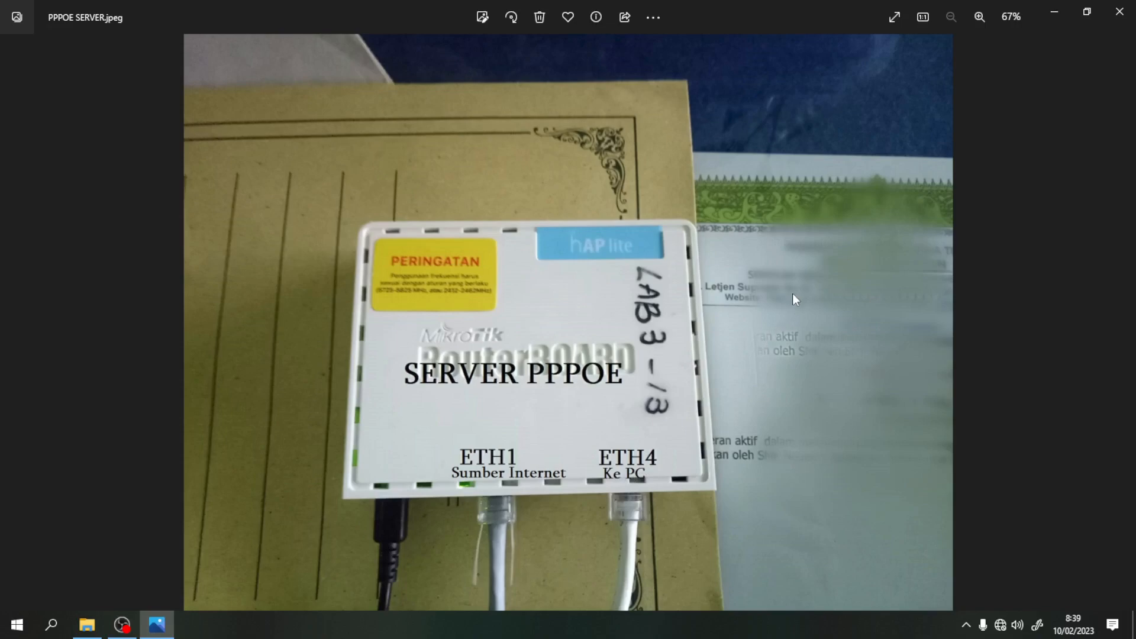
- Close the hAP lite photo after checking the ETH1 internet and ETH4 PC labels
click(1120, 12)
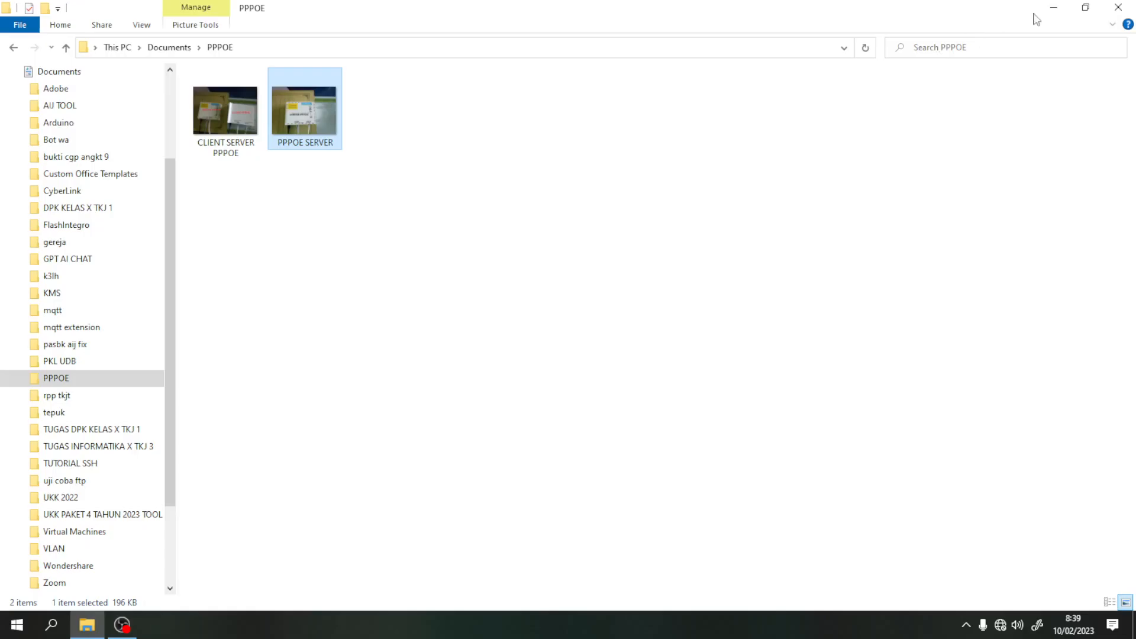
- Minimise Explorer and OBS, launch winbox64, and connect as admin to the hAP lite neighbour
click(1054, 11)
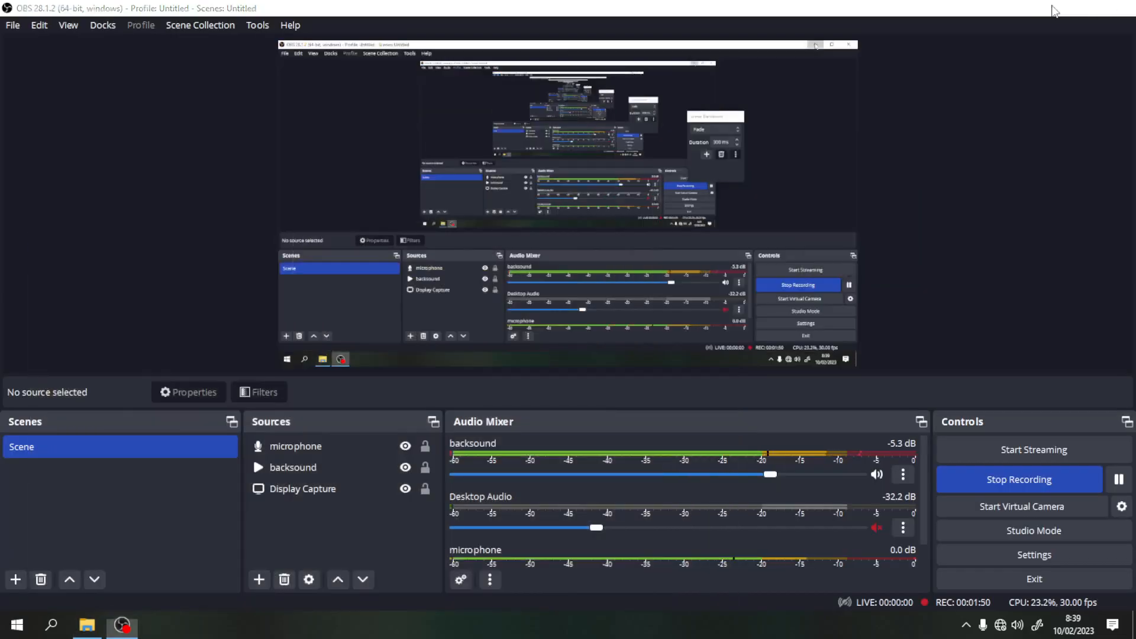
click(1054, 11)
double_click(24, 465)
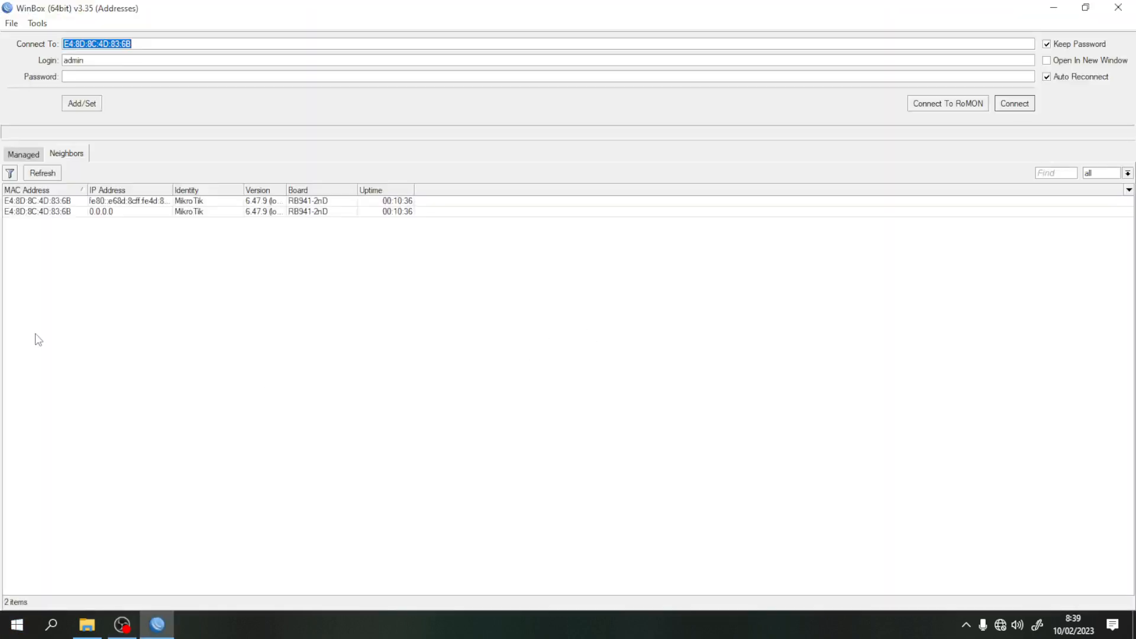
click(38, 214)
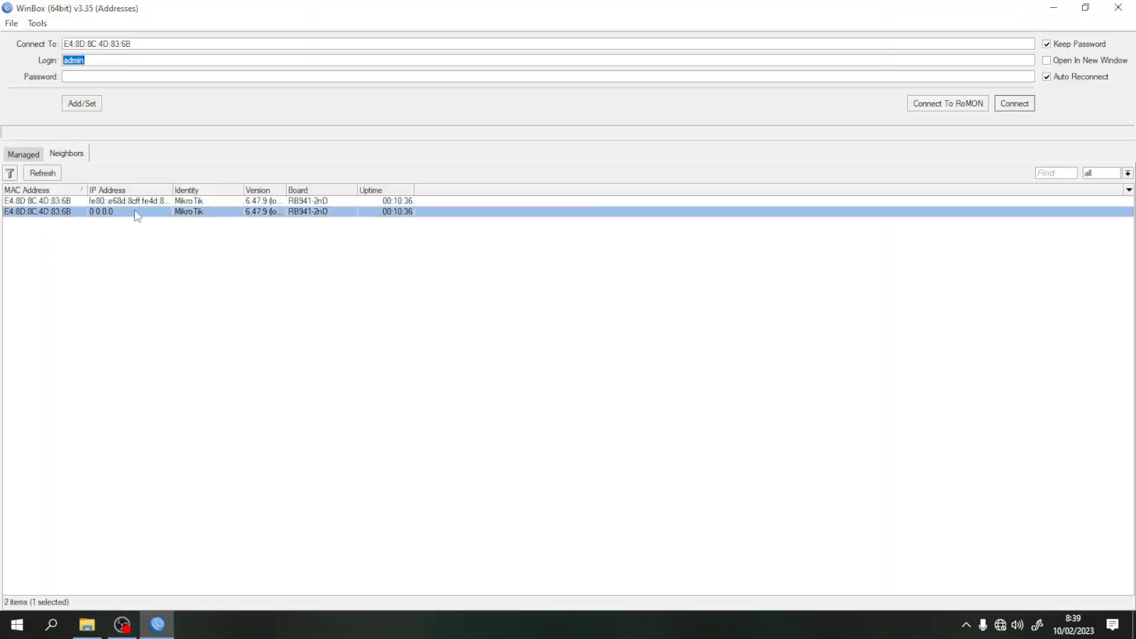
click(1008, 106)
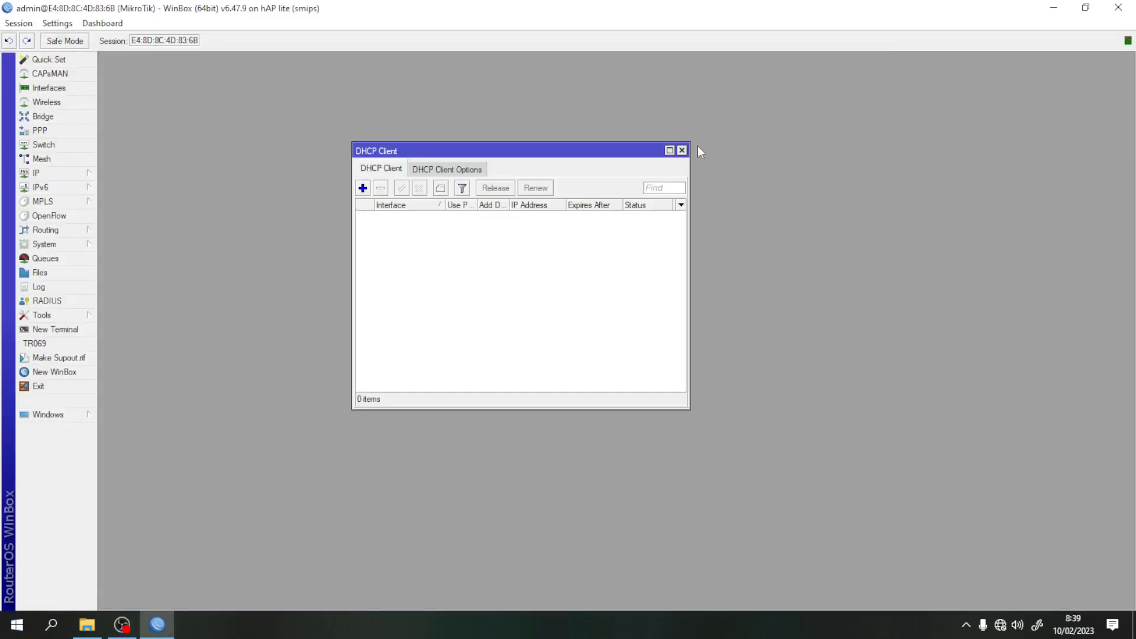
click(682, 150)
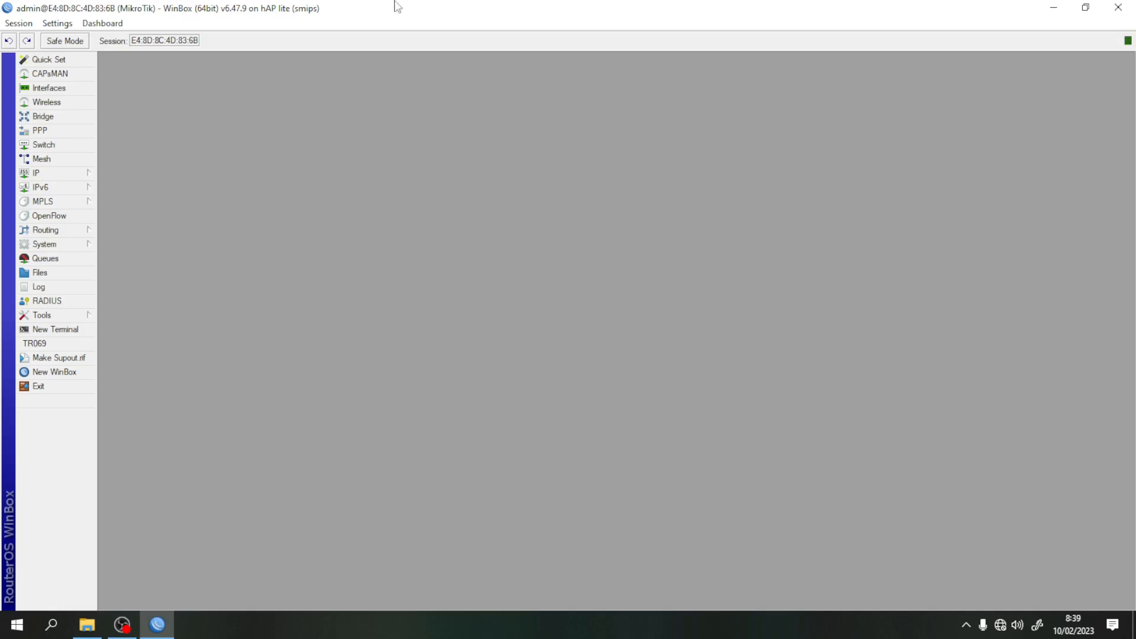
click(61, 246)
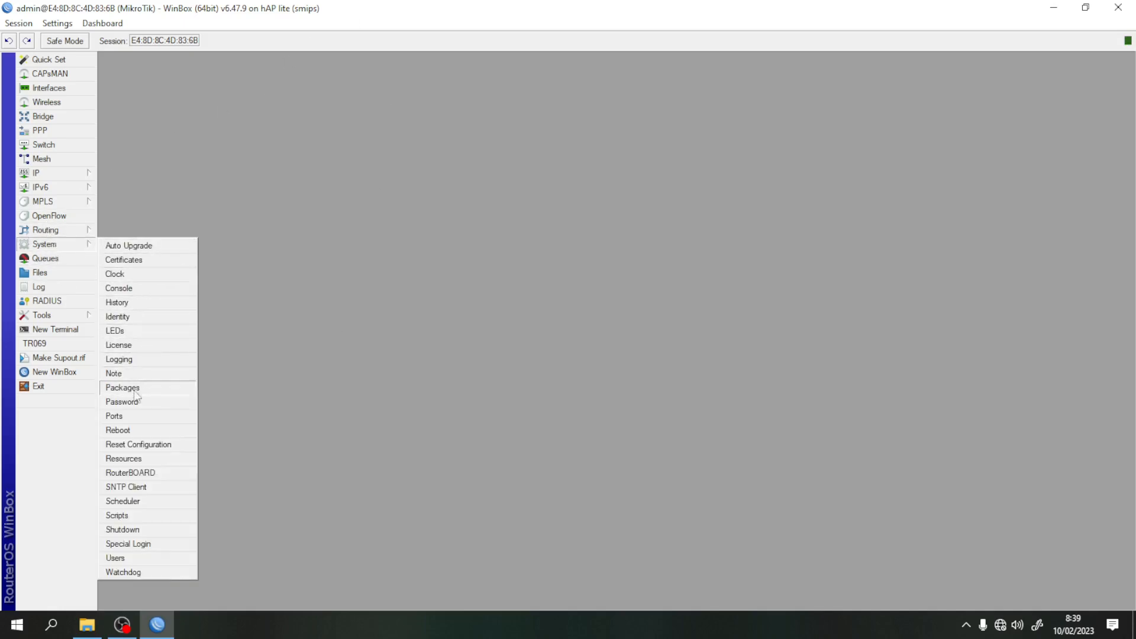
click(155, 445)
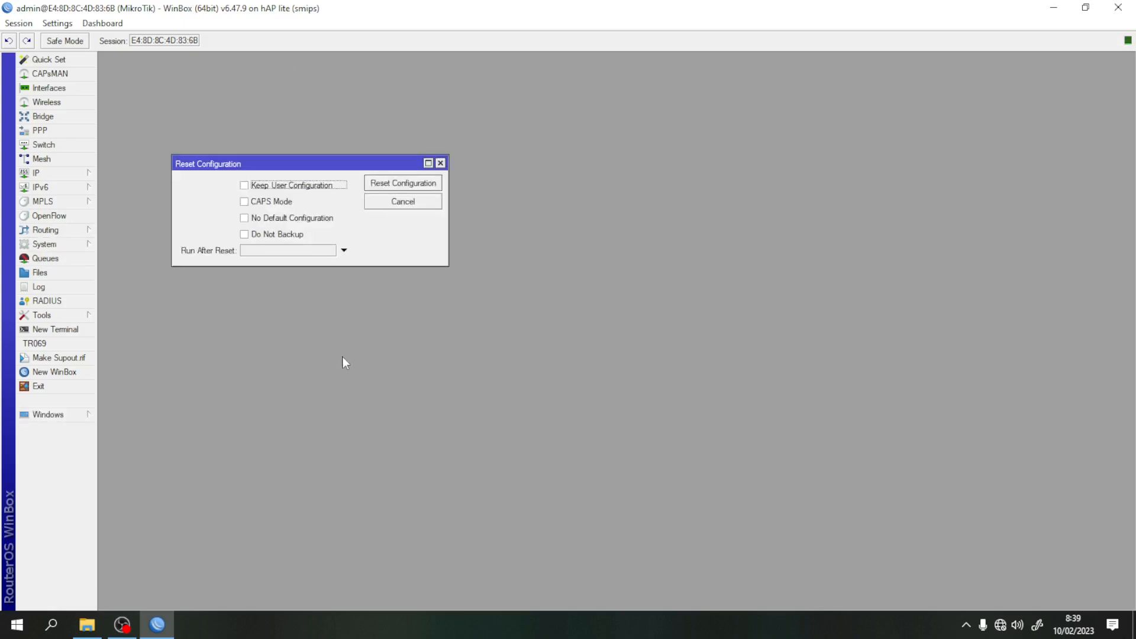
click(245, 219)
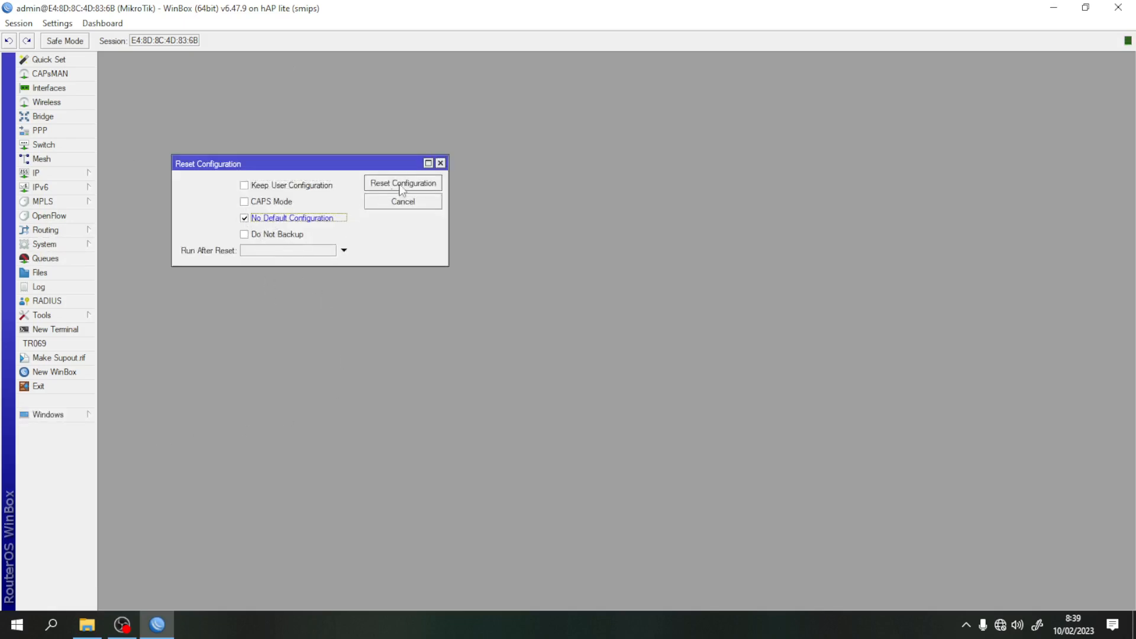
click(440, 163)
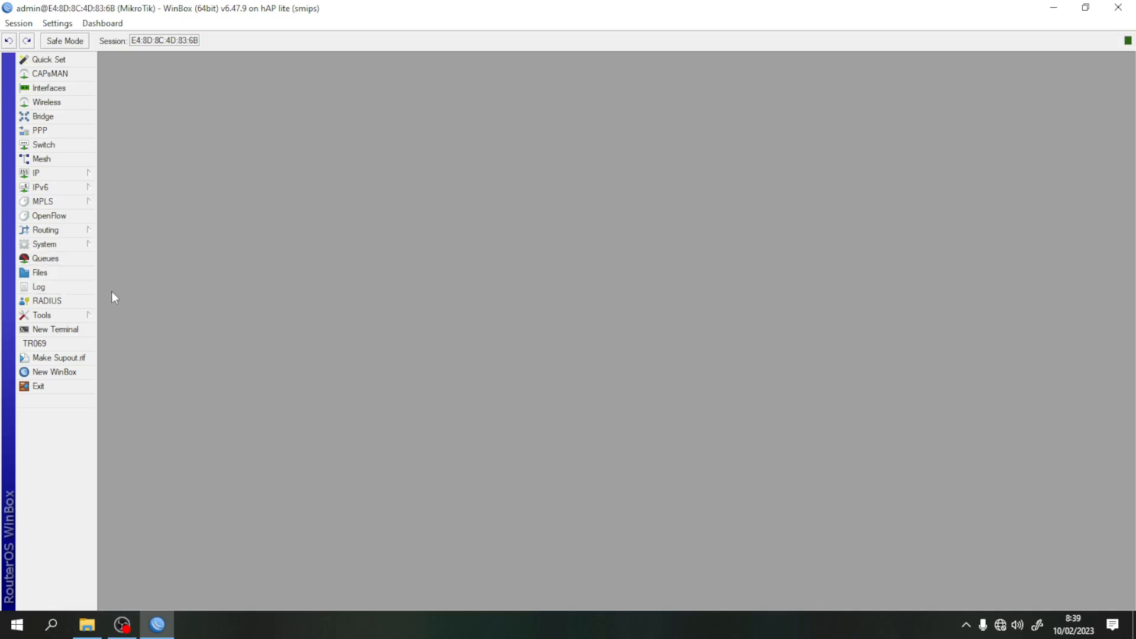
- Add a DHCP client on interface ether1 and close the DHCP Client list
click(70, 175)
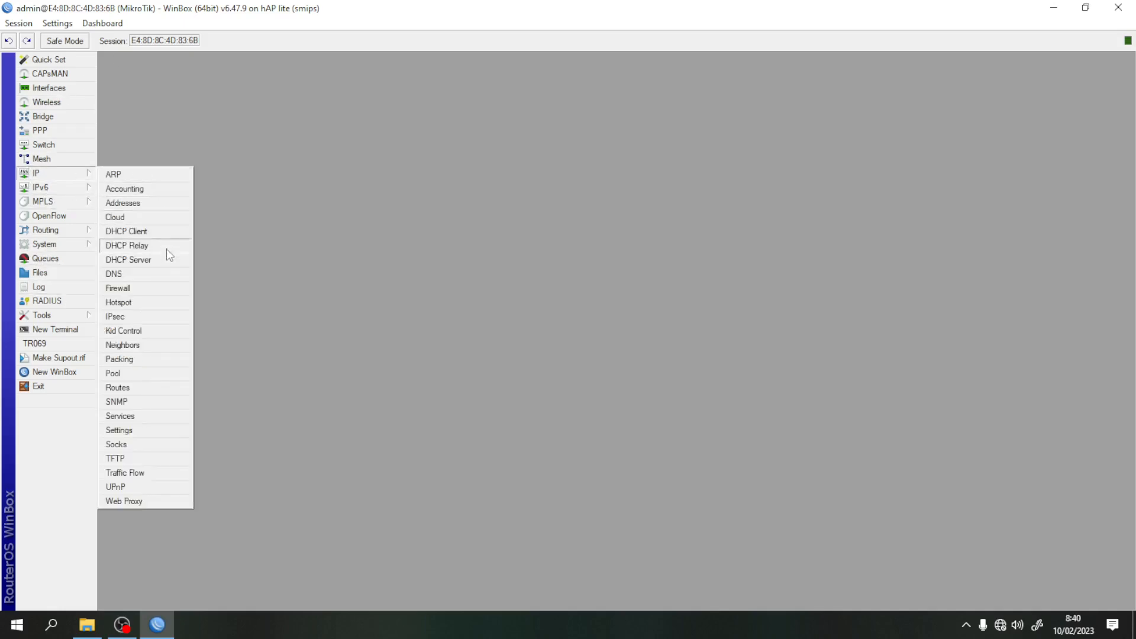
click(168, 233)
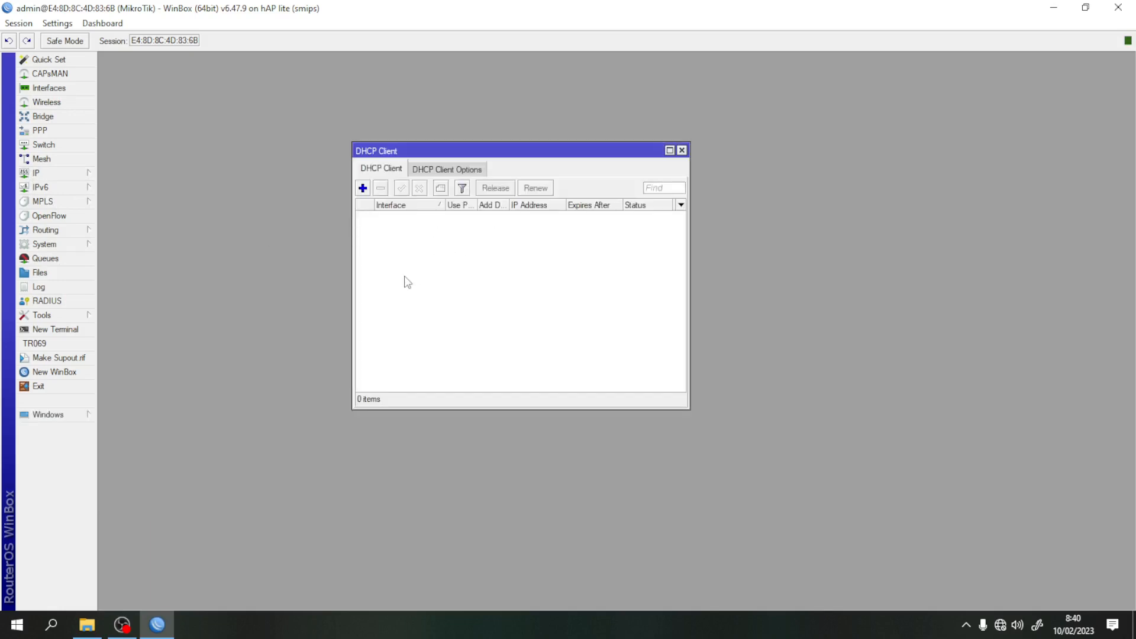
click(363, 188)
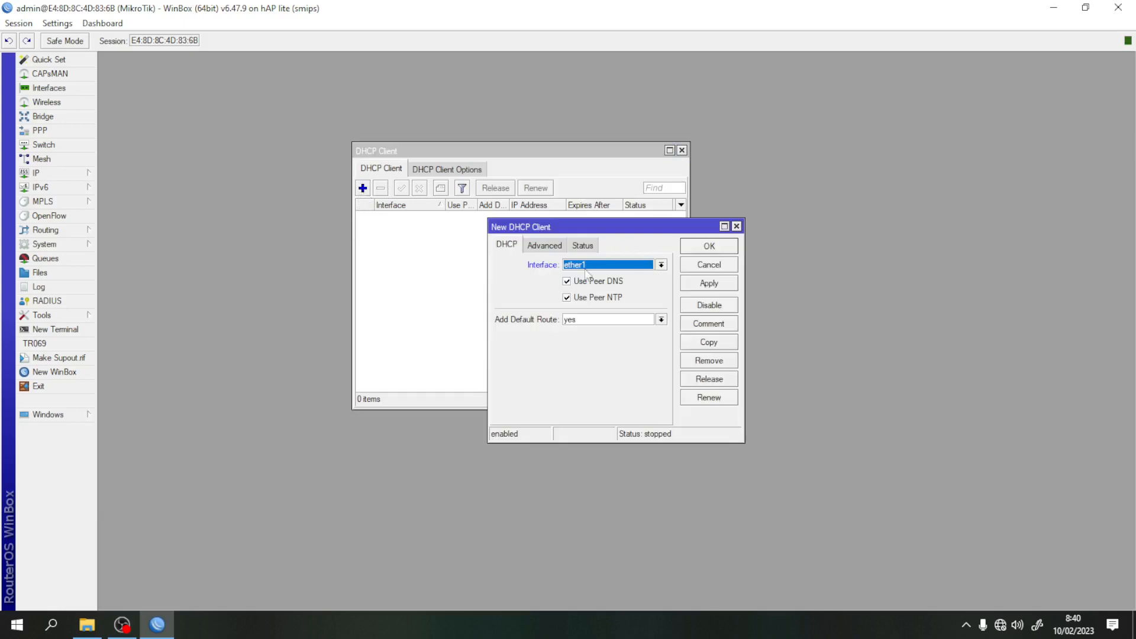
click(708, 285)
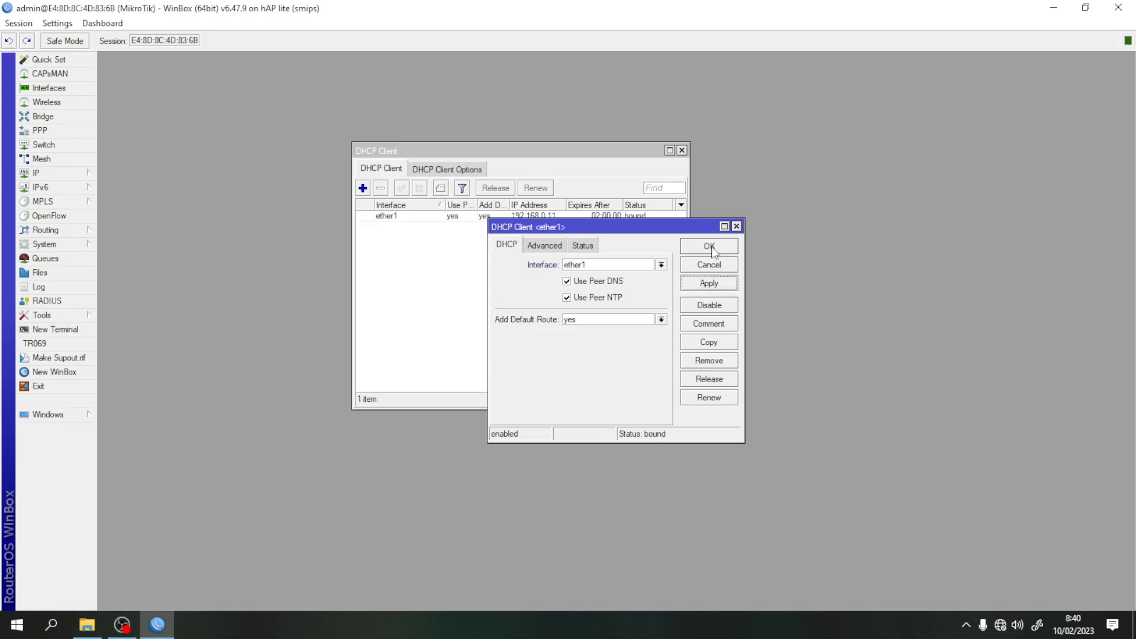
click(710, 246)
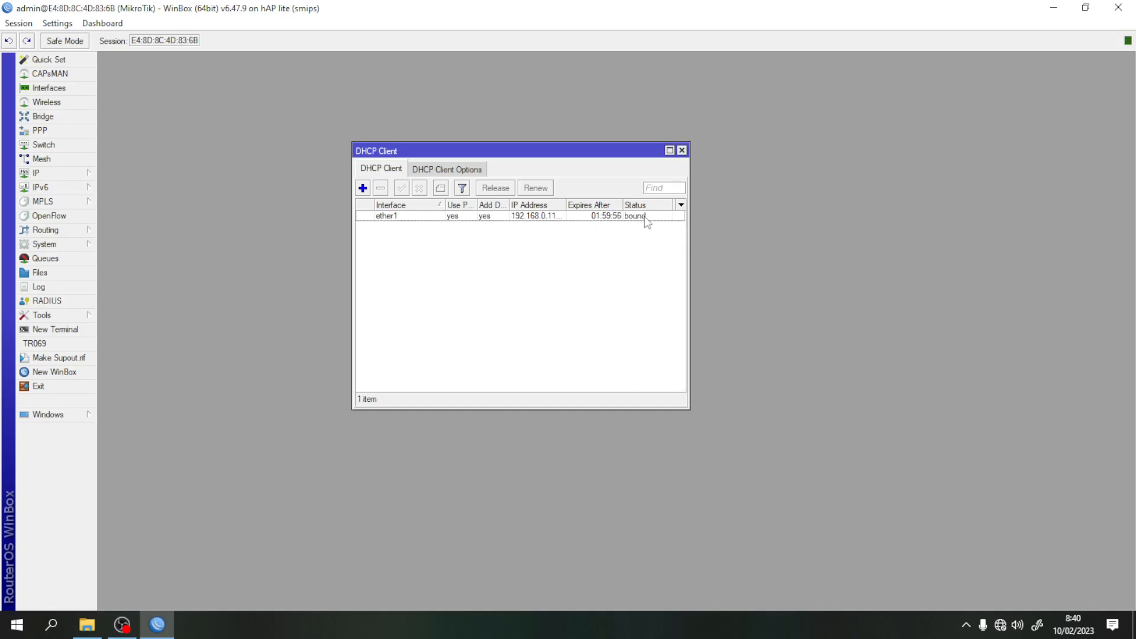
click(682, 150)
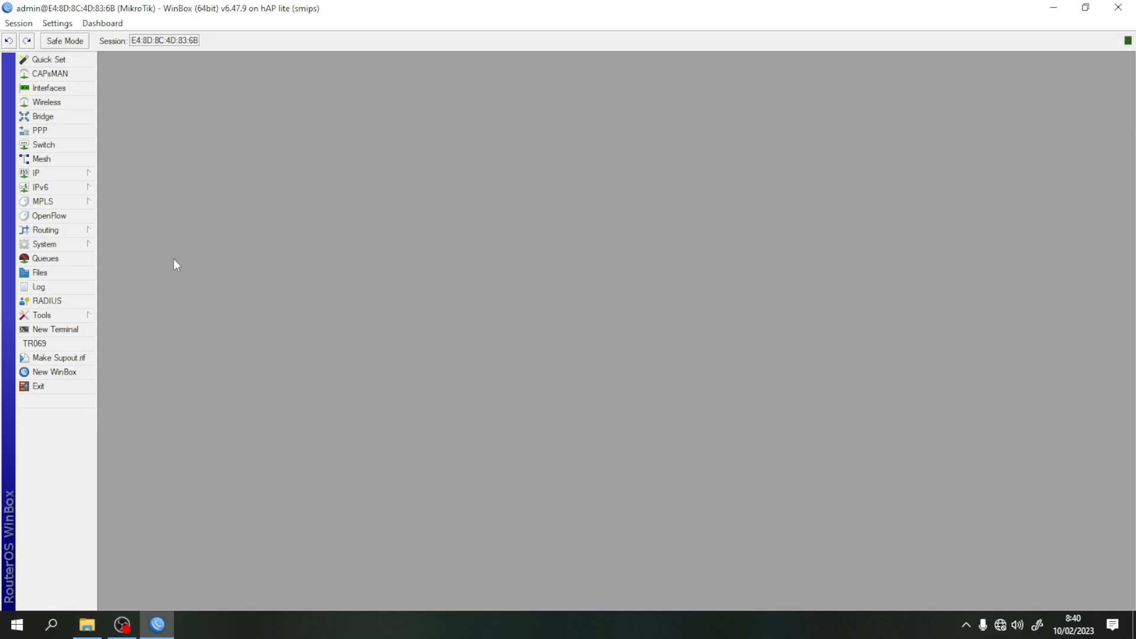
- Enter 8.8.8.8 as the DNS server, enable Allow Remote Requests, and apply
click(59, 174)
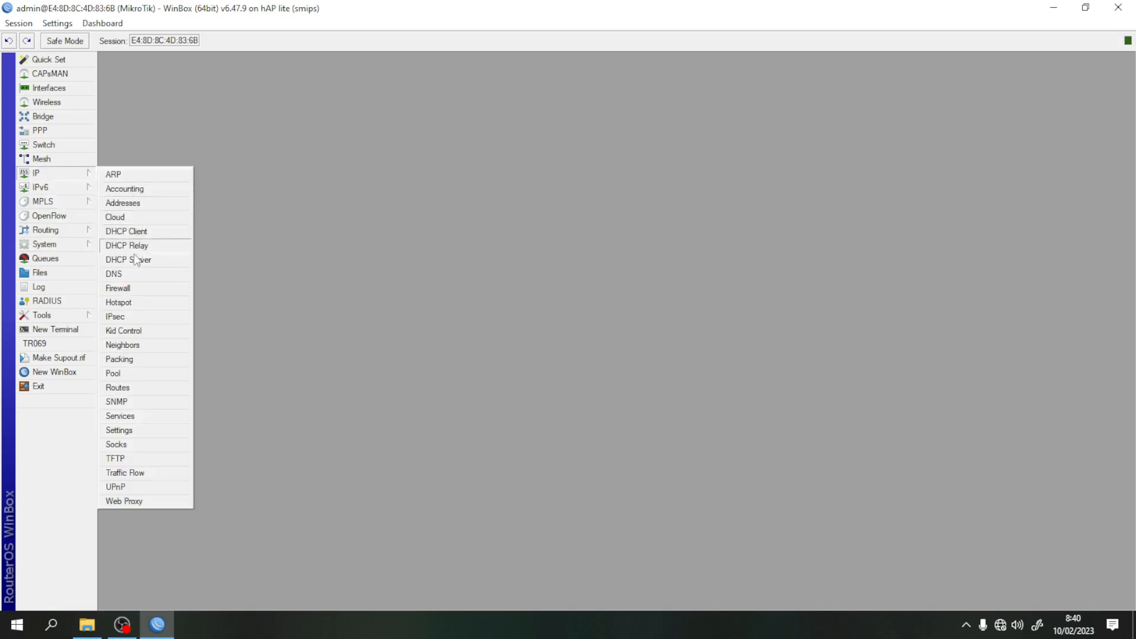
click(119, 275)
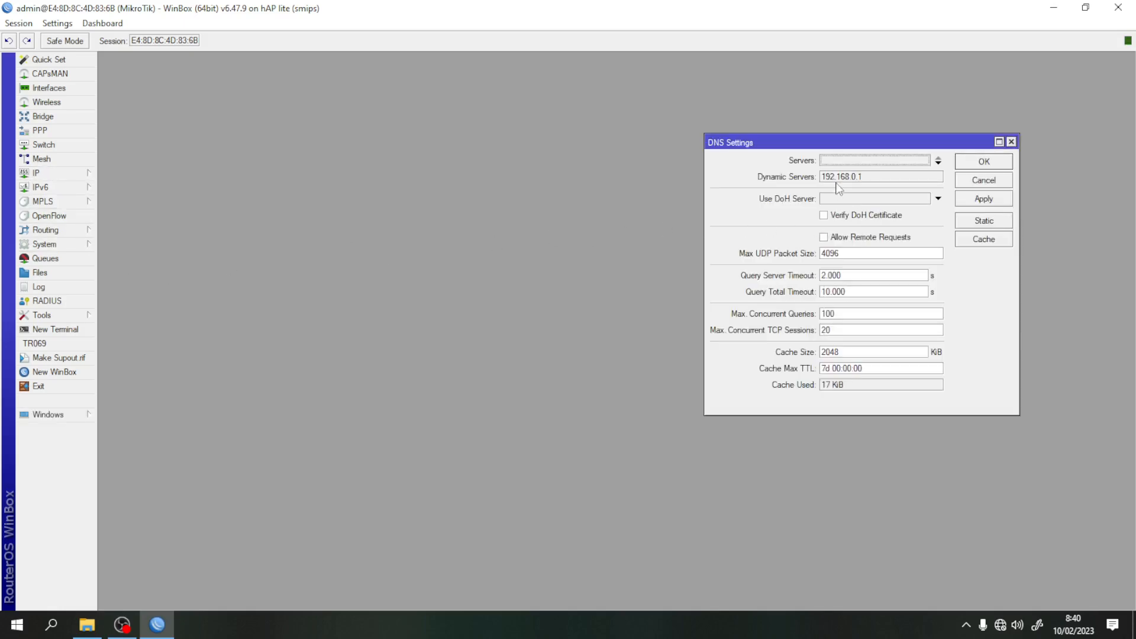
click(823, 162)
text(8.8.8.8)
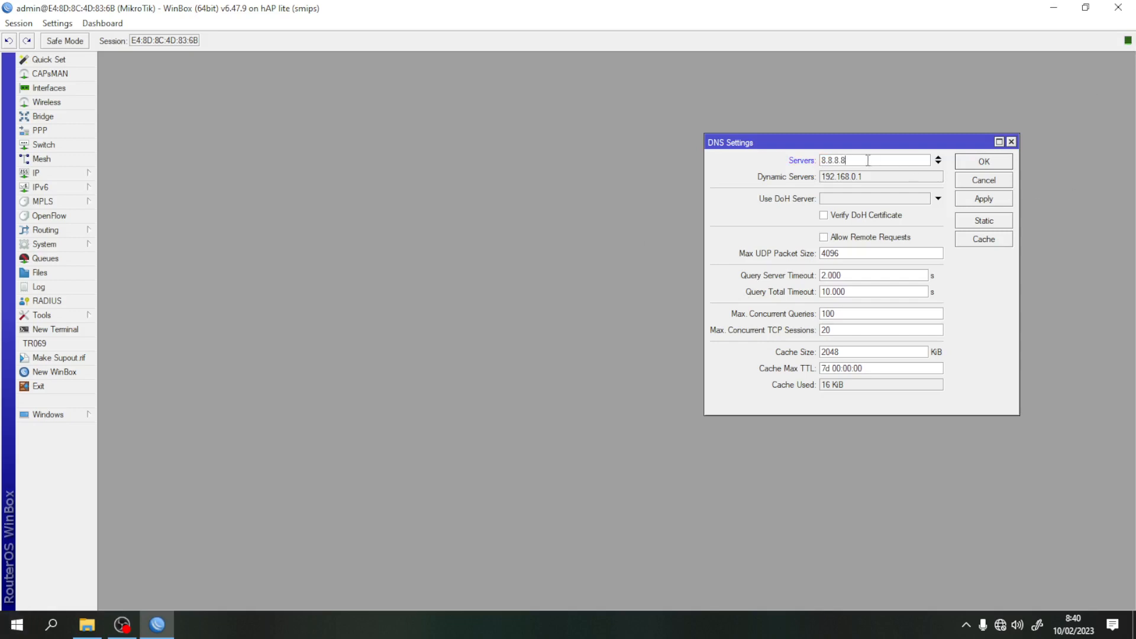
drag(866, 138, 550, 98)
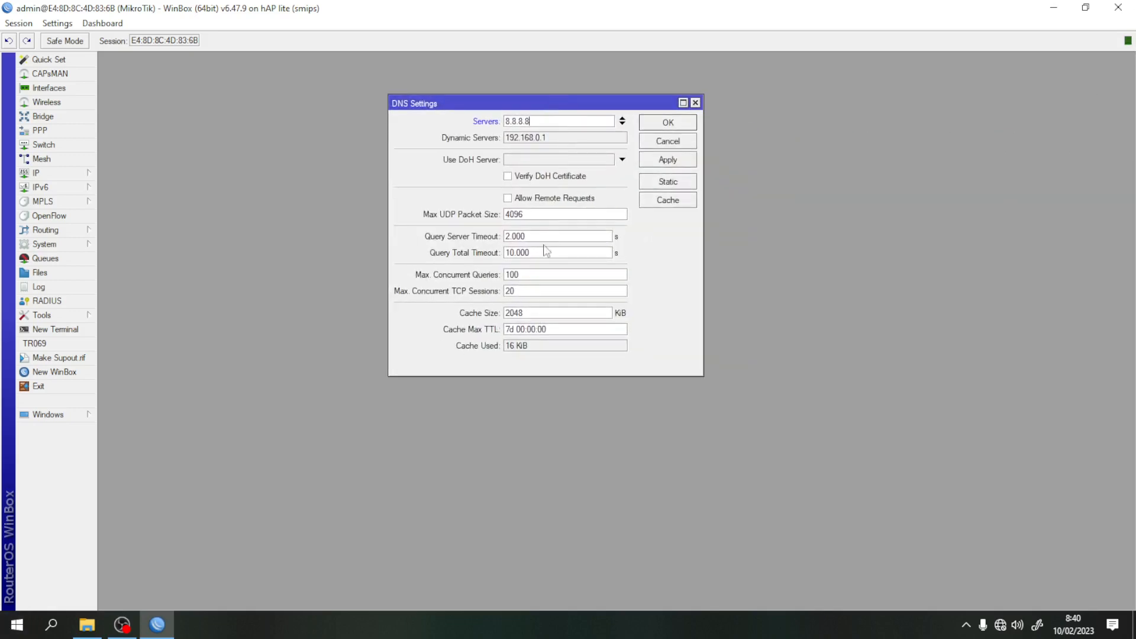
click(510, 200)
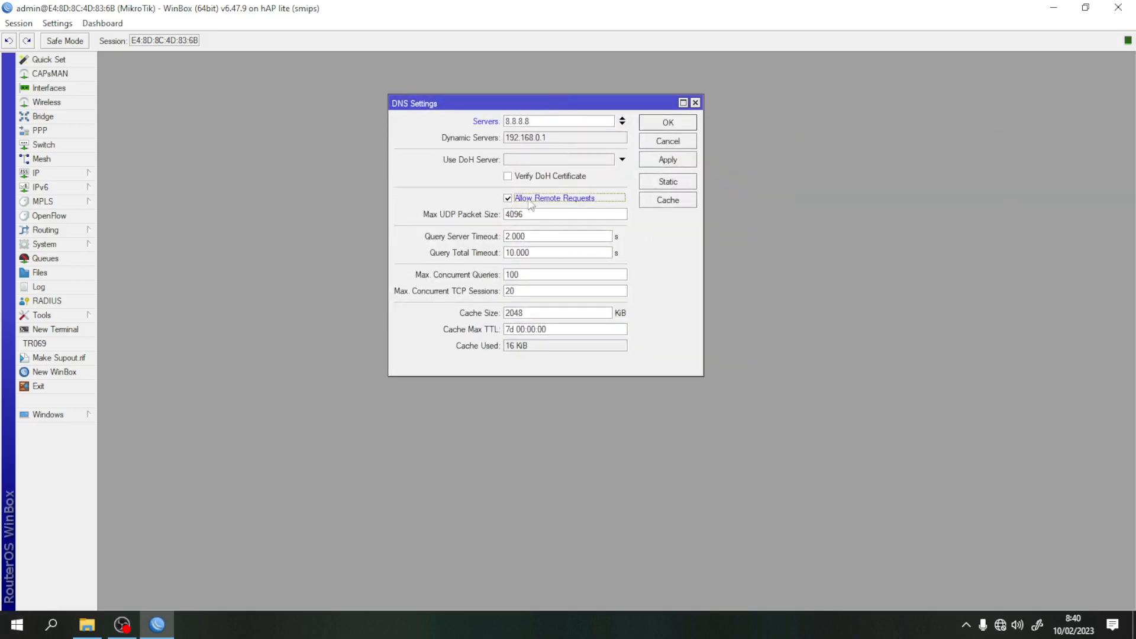
click(673, 163)
click(670, 124)
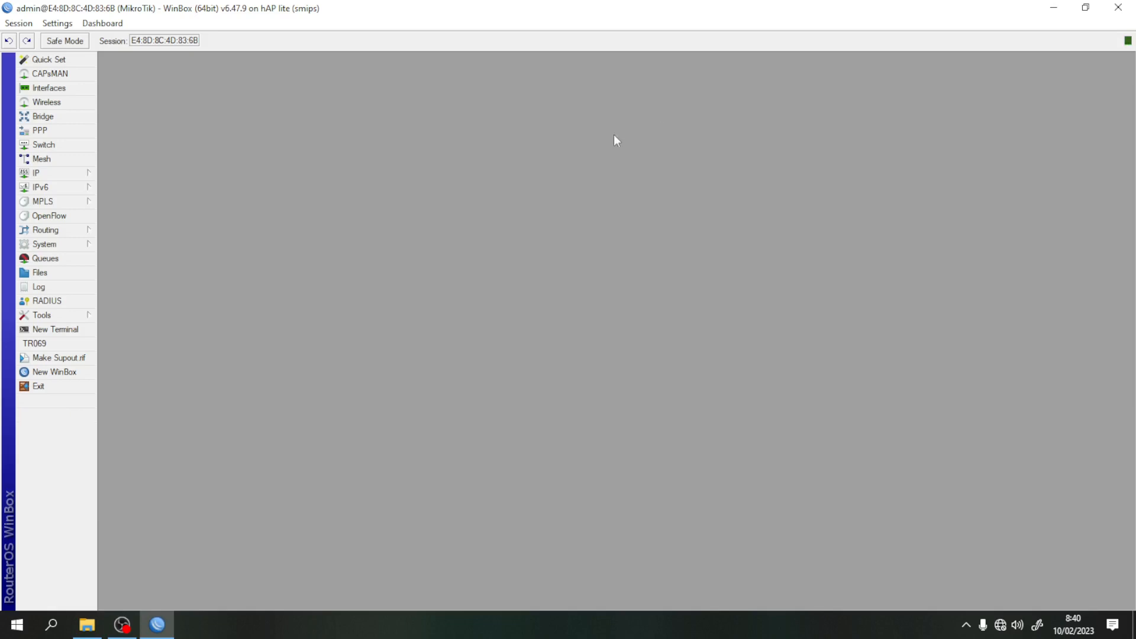
- Add a NAT rule with Out. Interface ether1 and action masquerade, then close Firewall
click(48, 171)
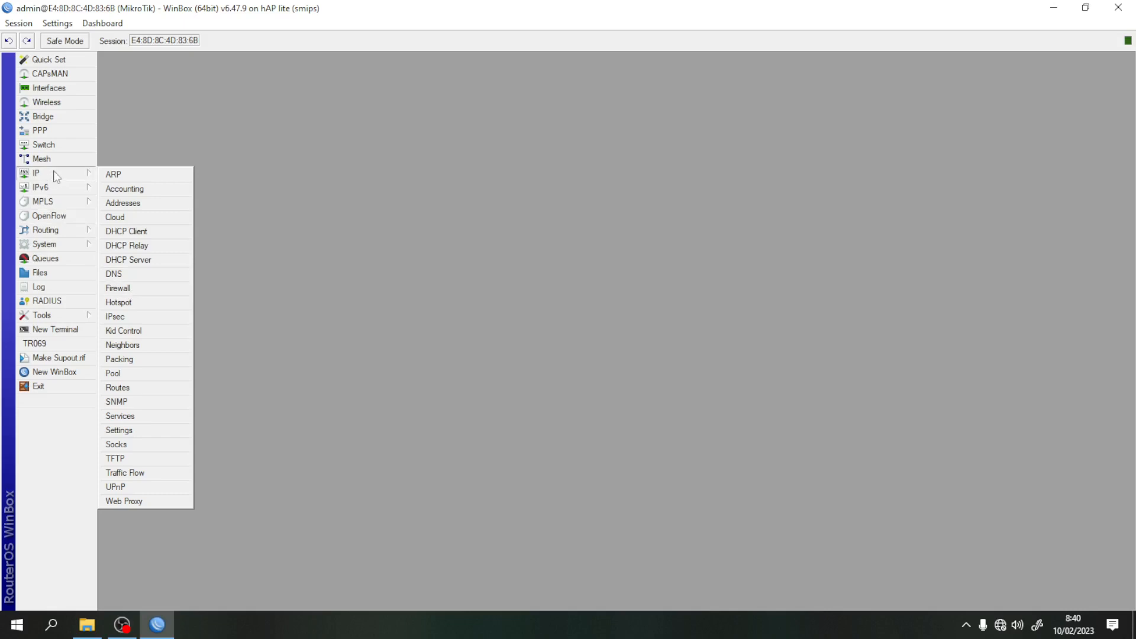
click(133, 289)
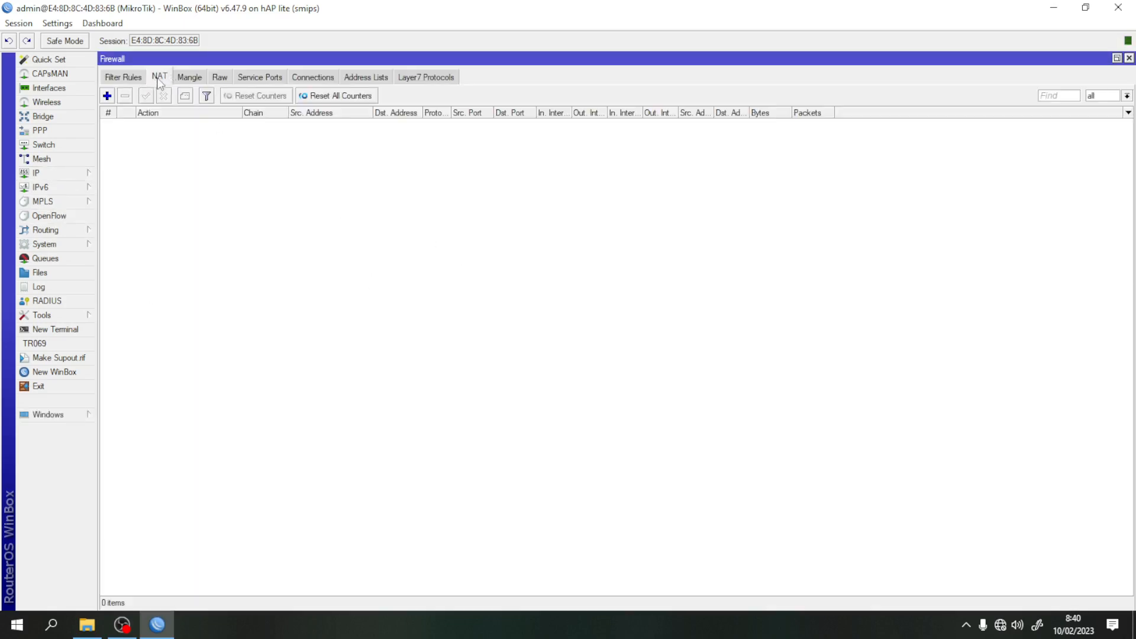
click(107, 96)
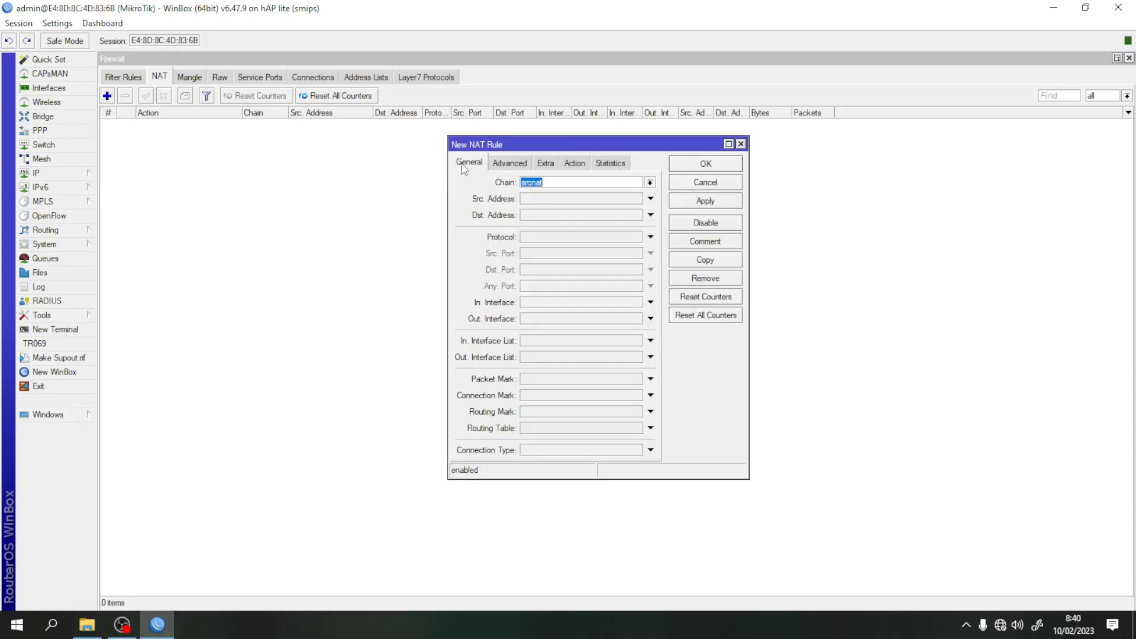
click(650, 318)
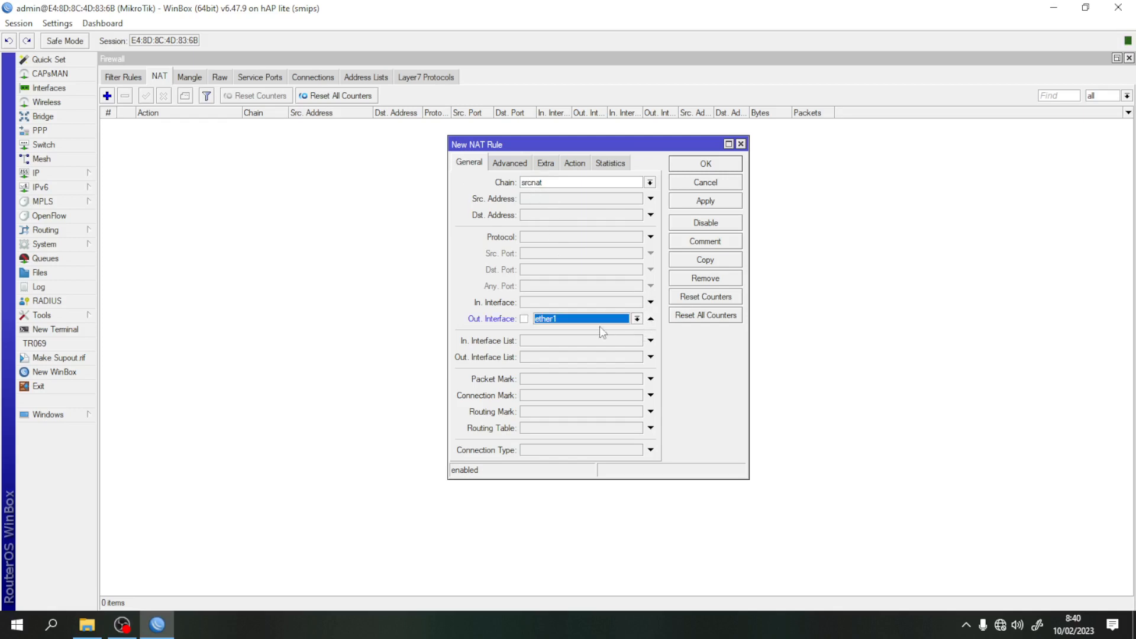
click(575, 163)
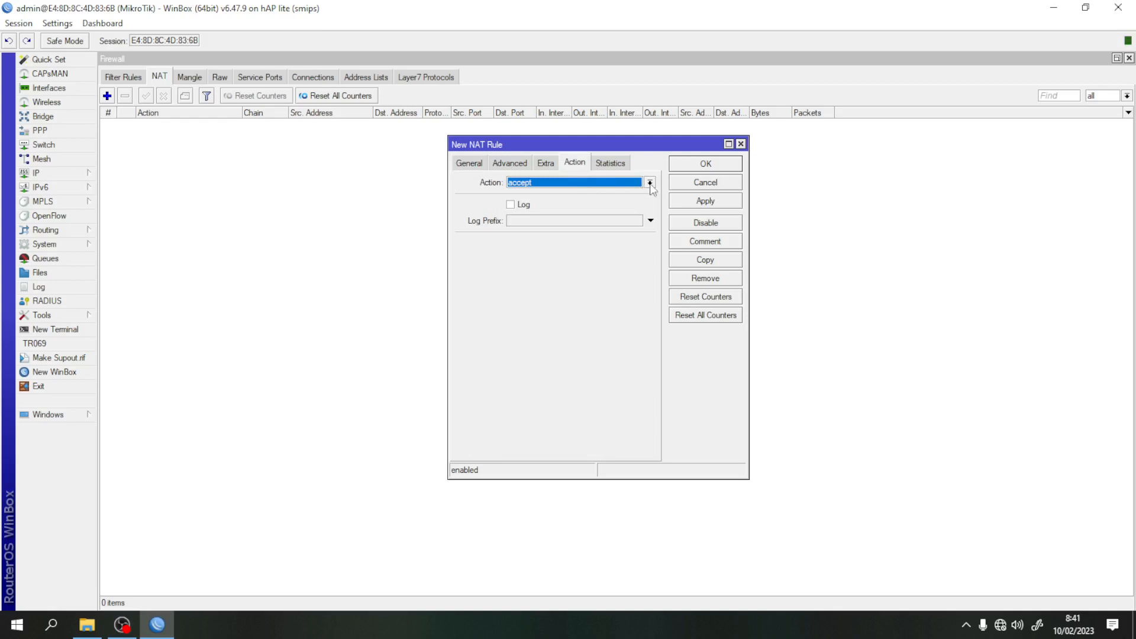
click(651, 183)
click(576, 249)
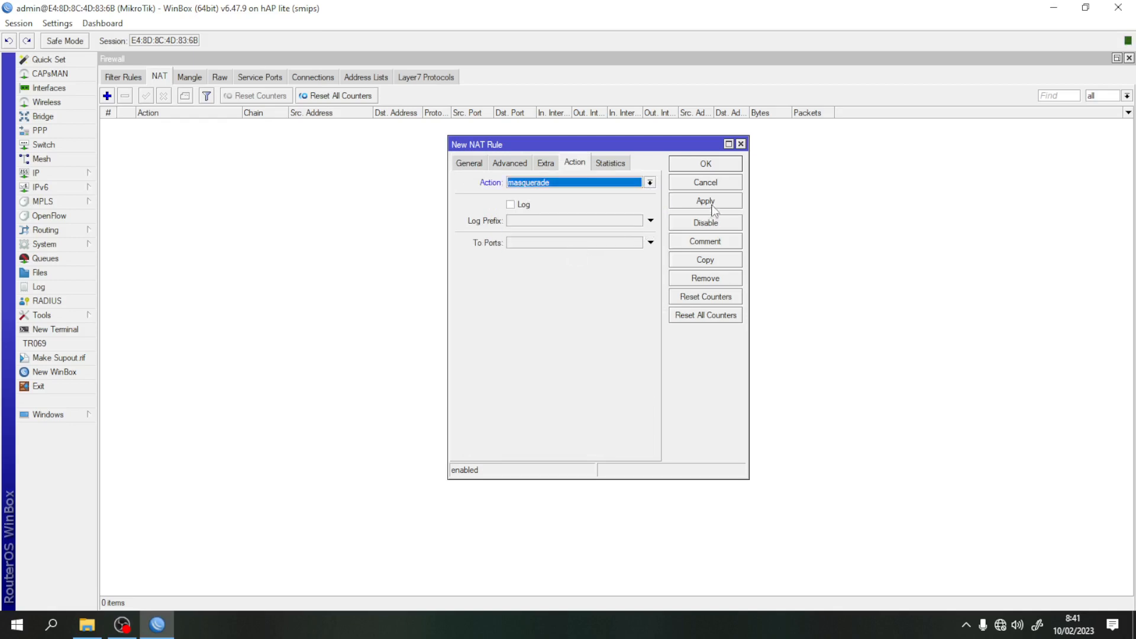
click(712, 203)
click(700, 164)
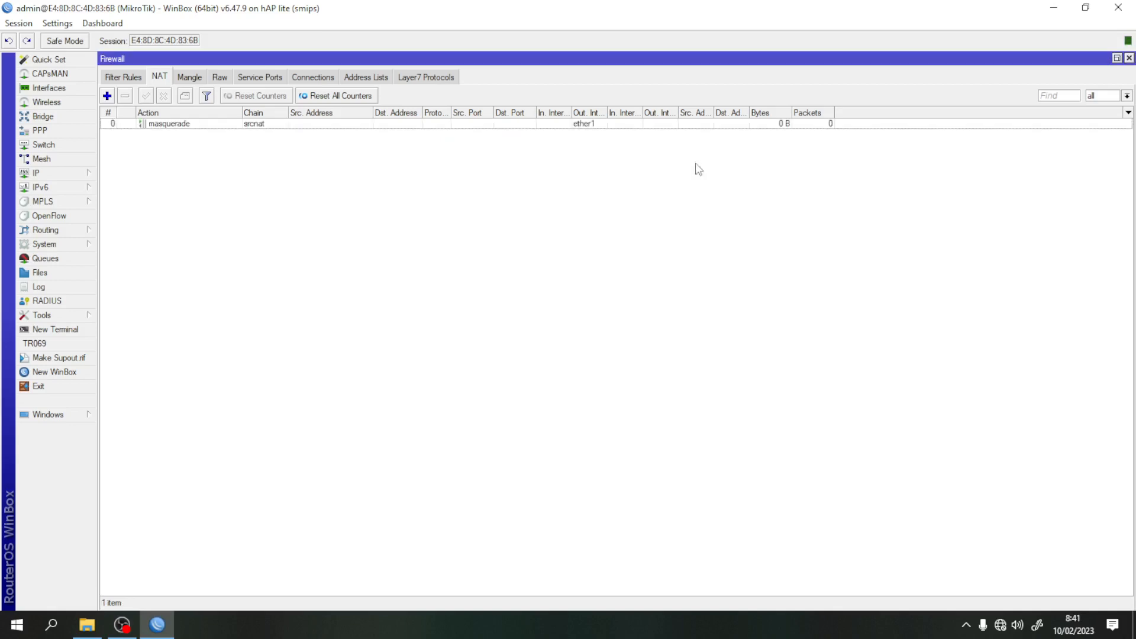
click(1130, 58)
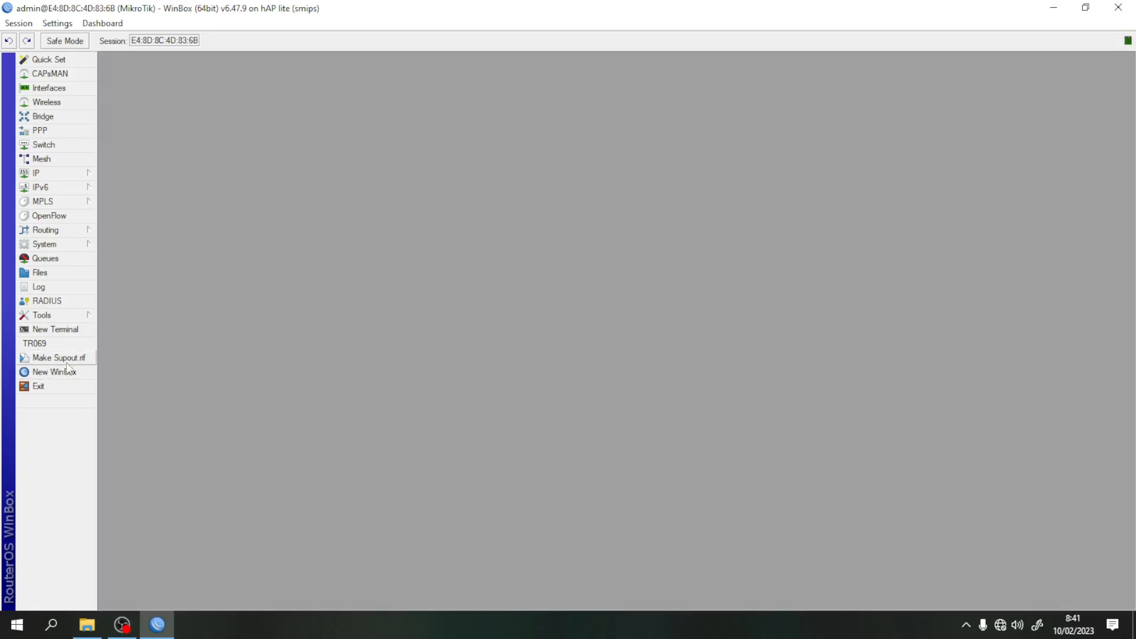
click(56, 330)
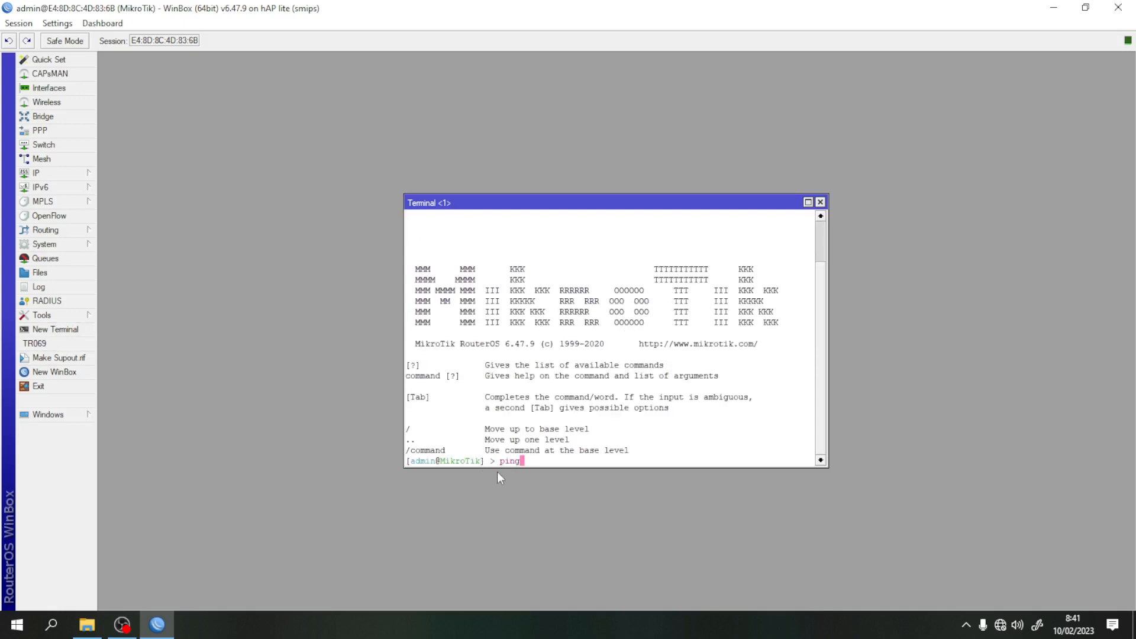
text(ping 8.8.8.8)
key(Return)
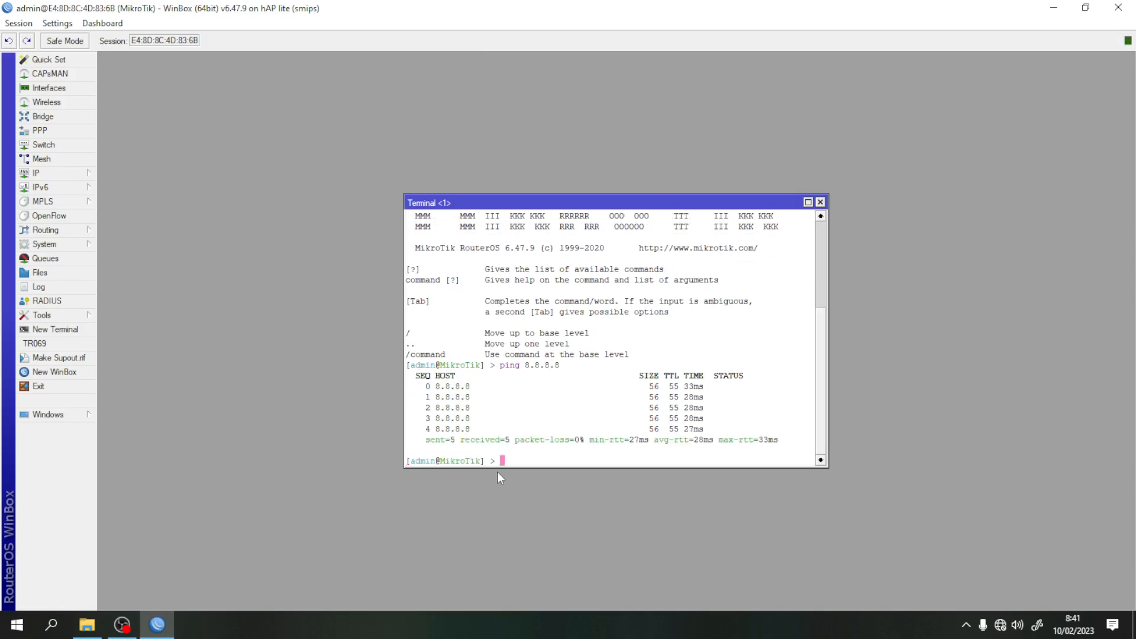
text(google.com)
key(Return)
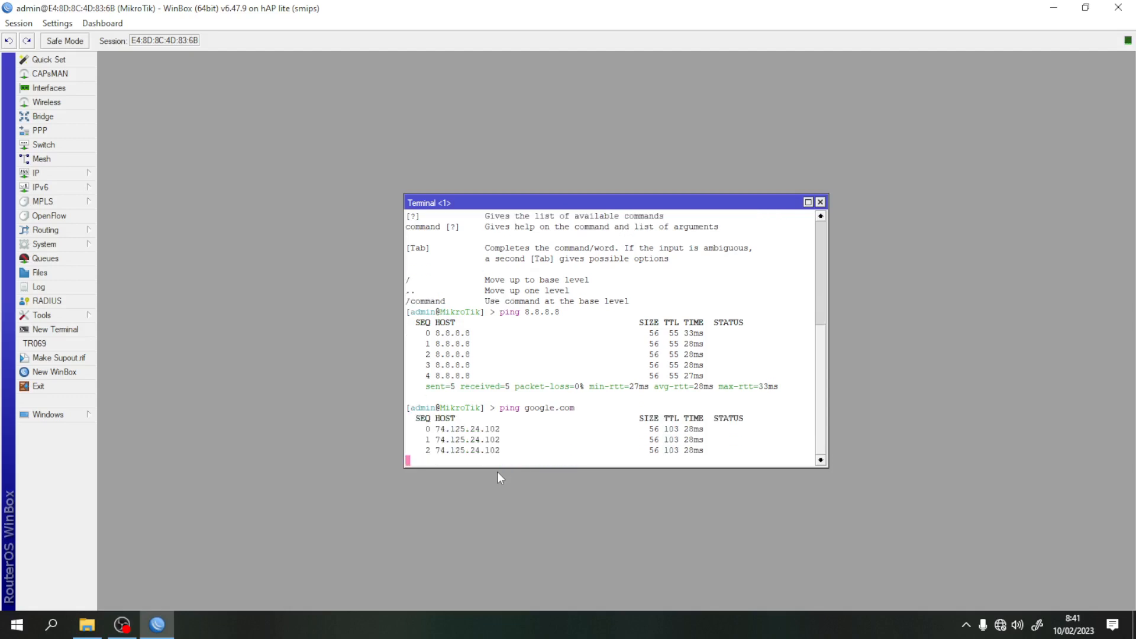
key(ctrl+c)
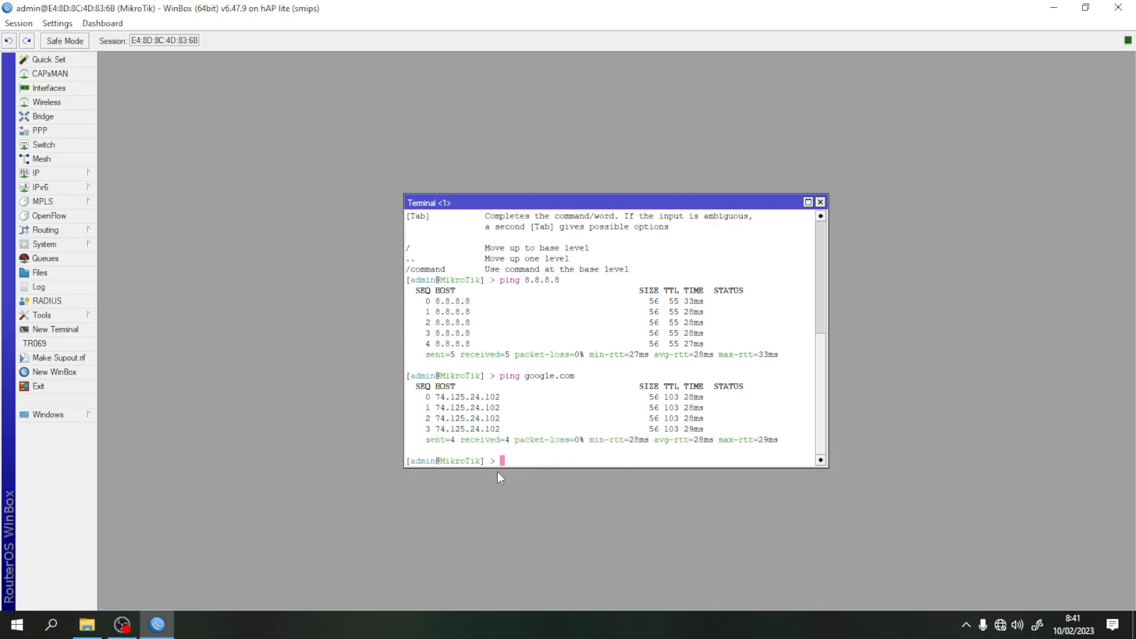
click(821, 202)
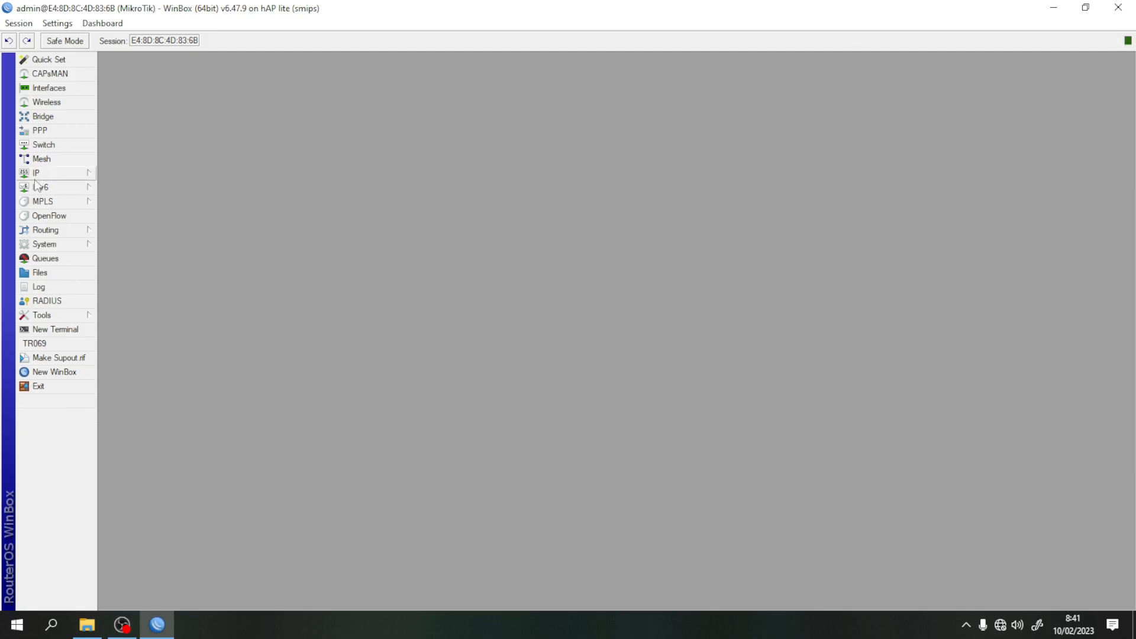
- Add PPPoE service 'pppoe-server' on interface ether2 under PPP > PPPoE Servers
click(53, 133)
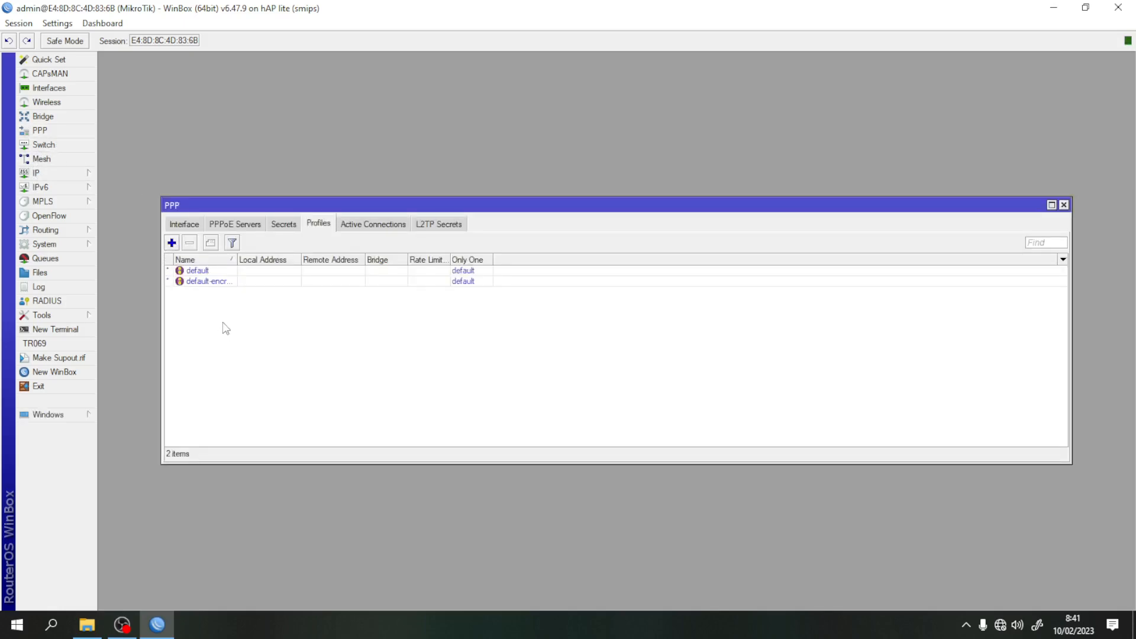
click(237, 226)
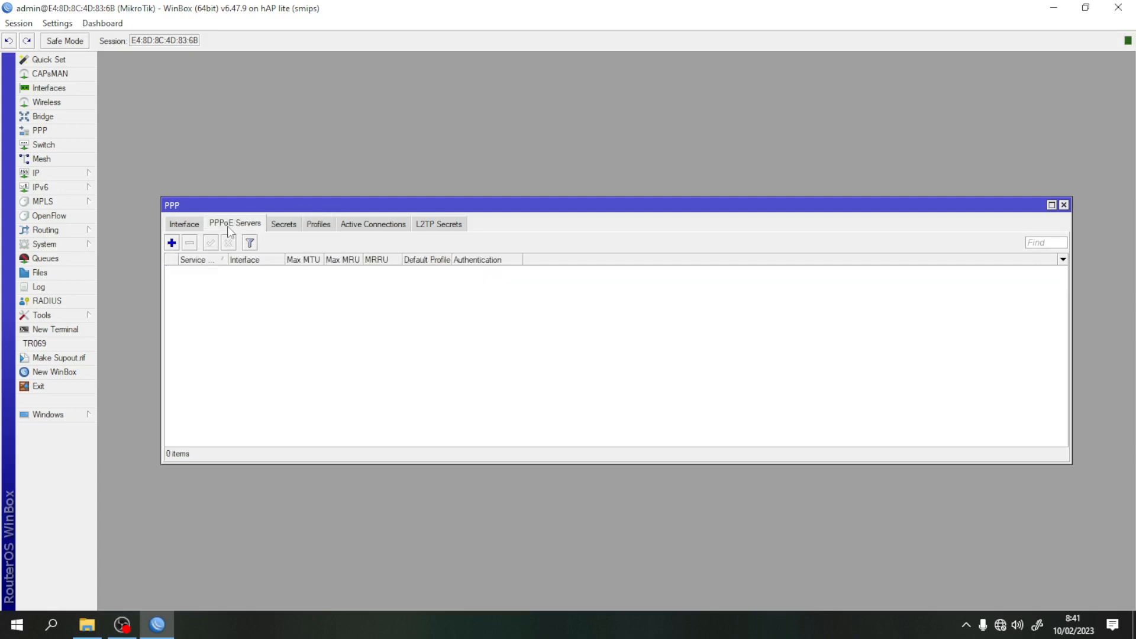
click(171, 243)
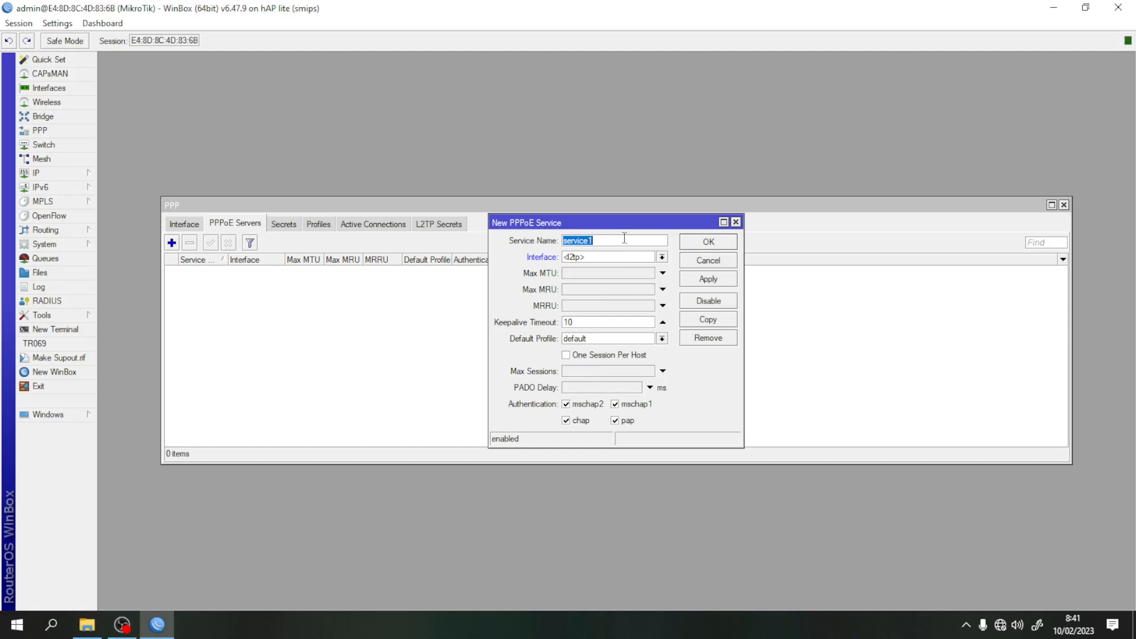
text(pppoe-server)
click(663, 257)
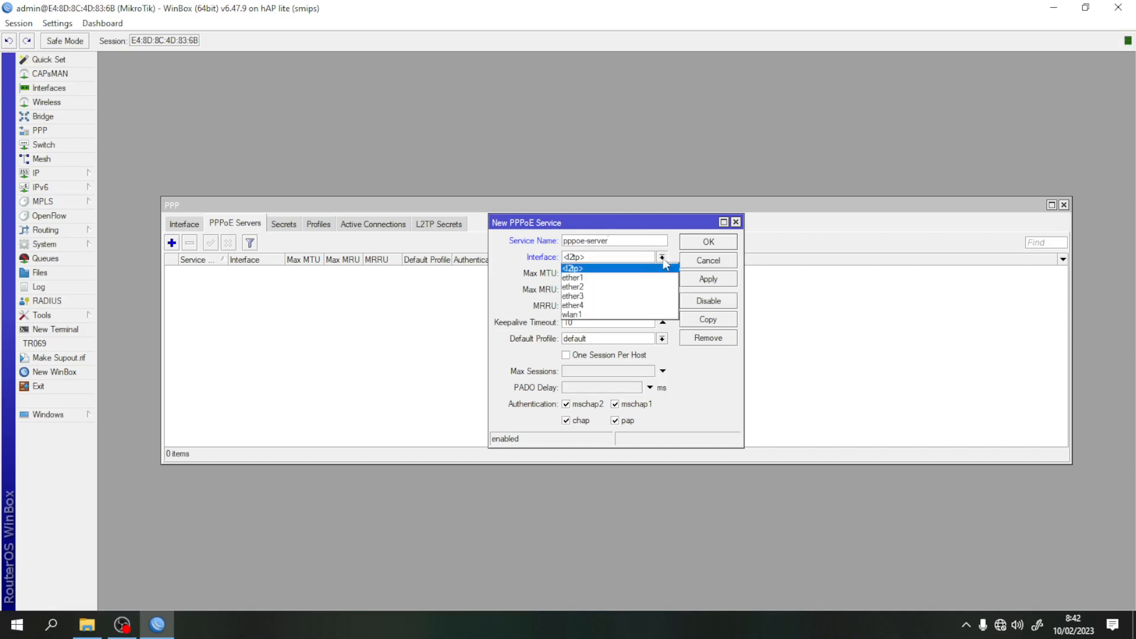
click(625, 288)
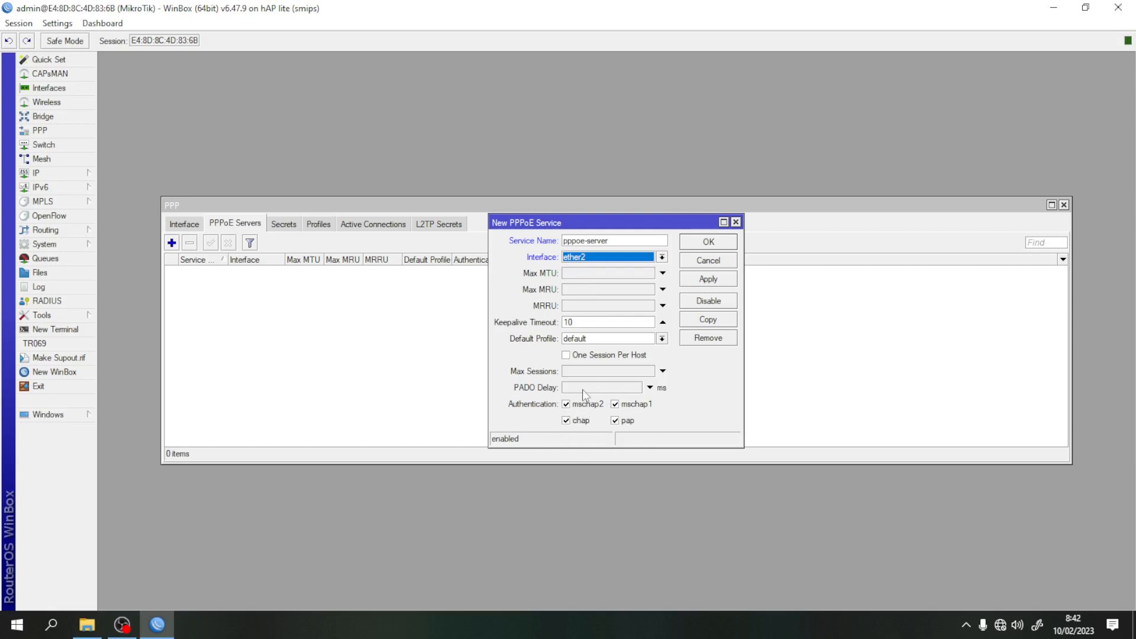
click(709, 281)
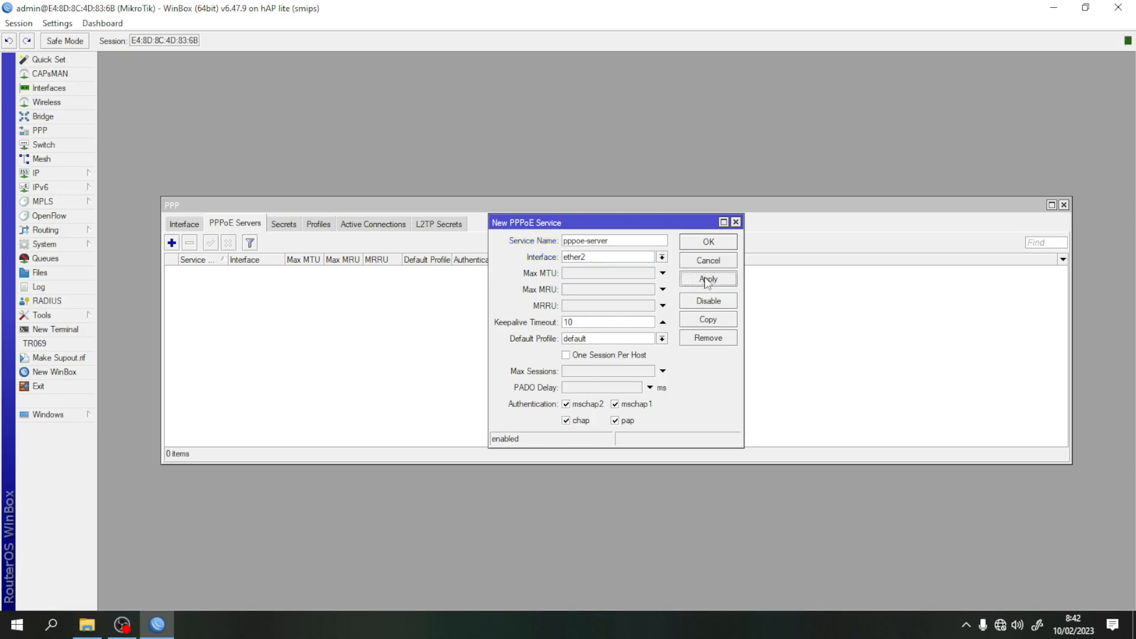
click(709, 244)
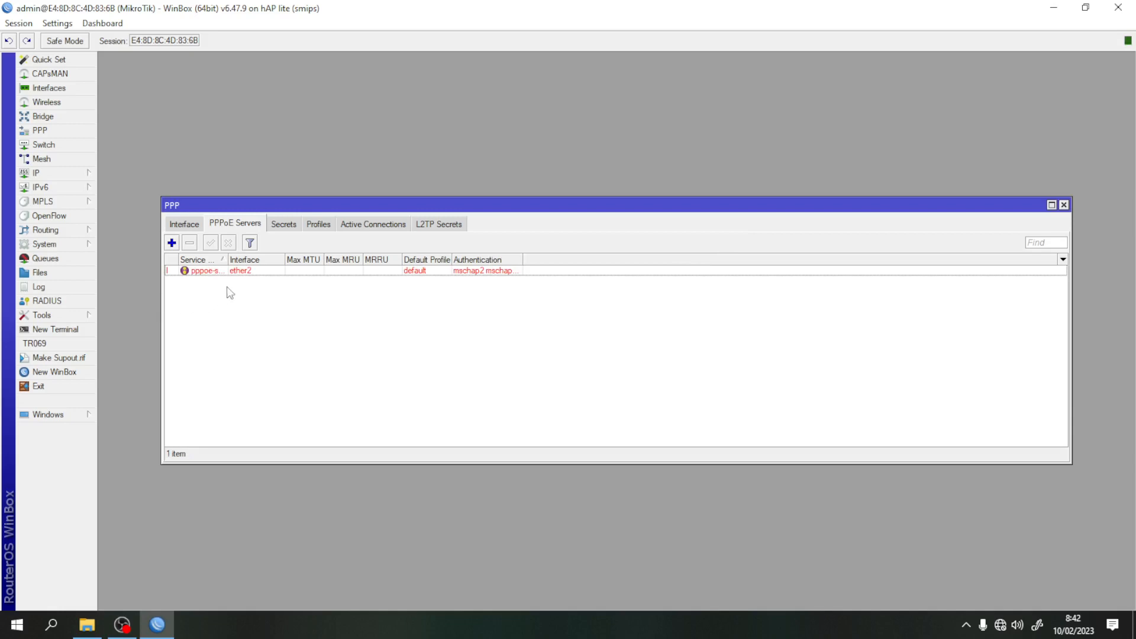
click(284, 227)
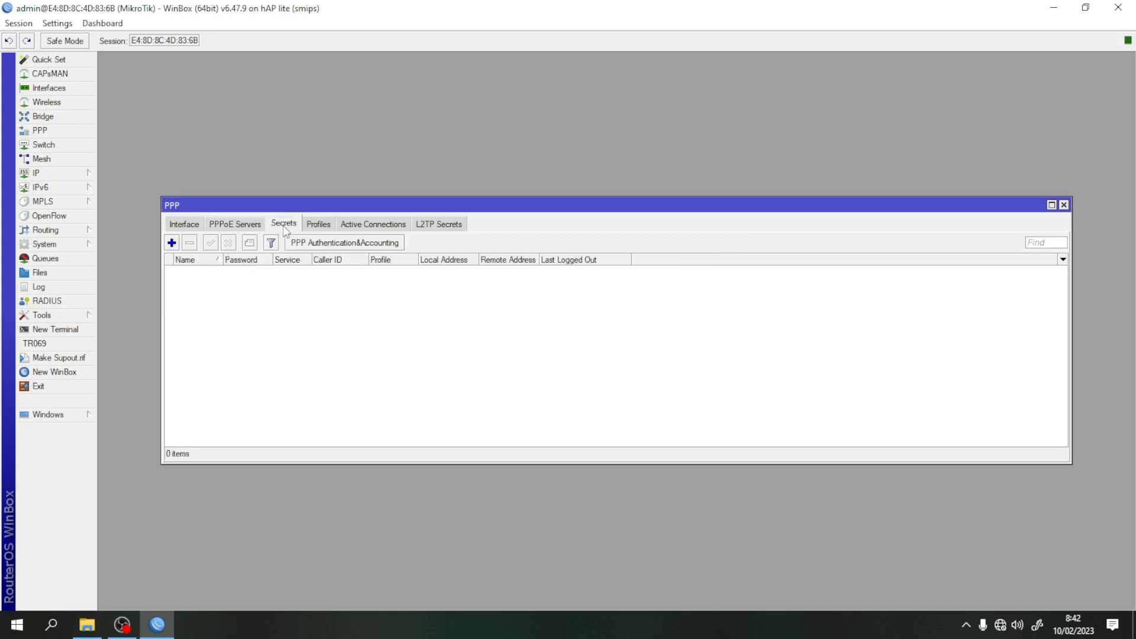
- Start a new PPP secret named pppoe-internet with its password and service pppoe
click(172, 242)
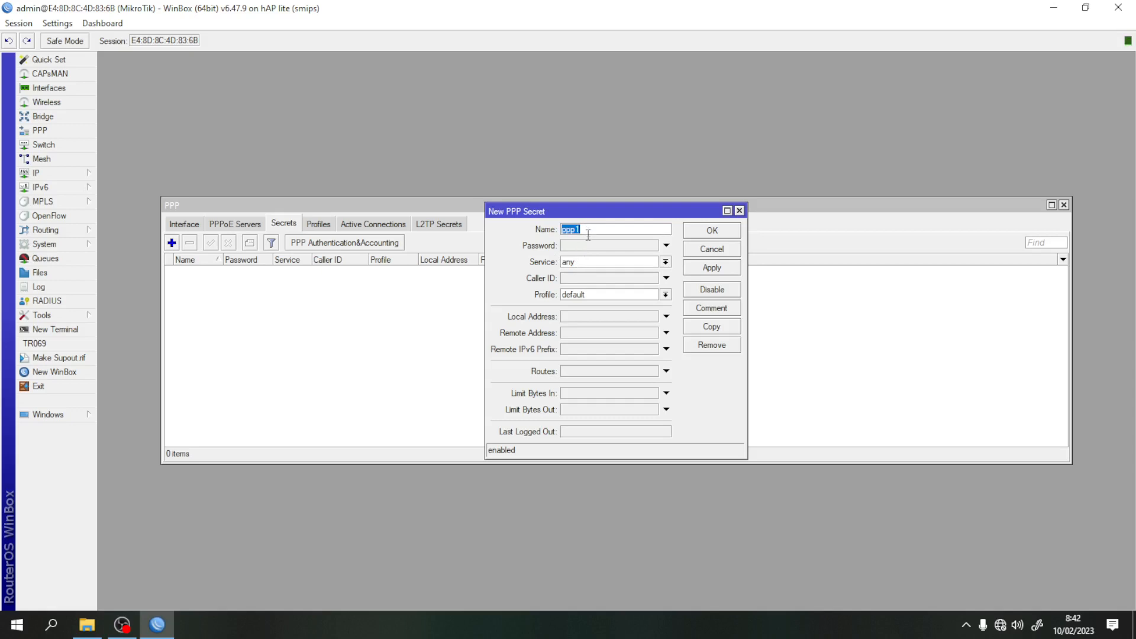
text(pppoe-internet)
click(584, 248)
text(1234)
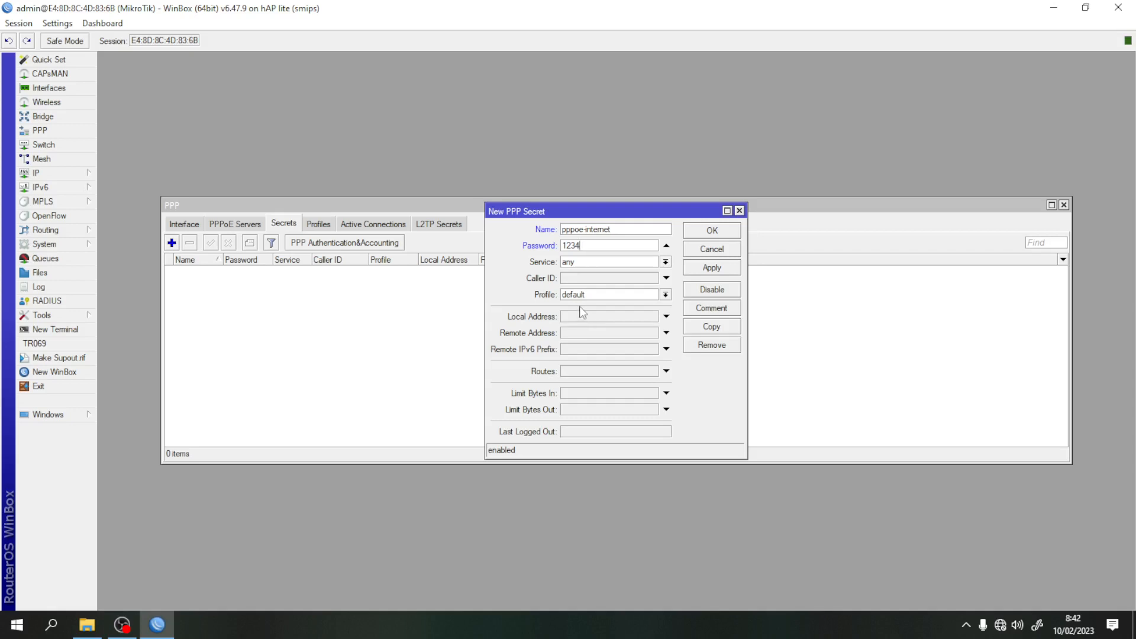
click(665, 262)
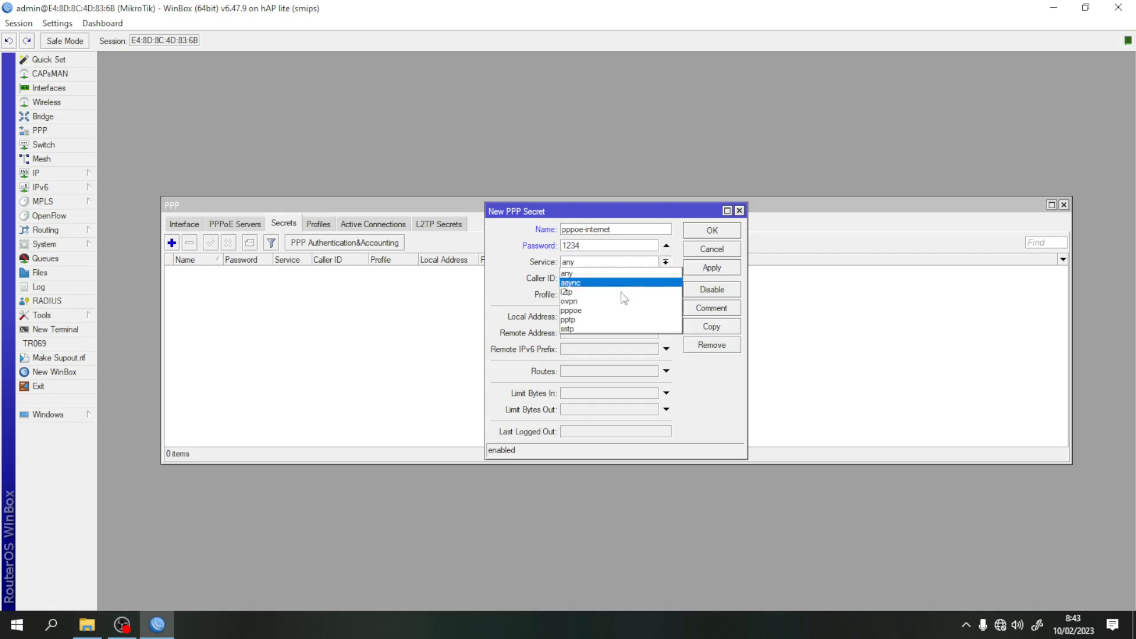
click(605, 318)
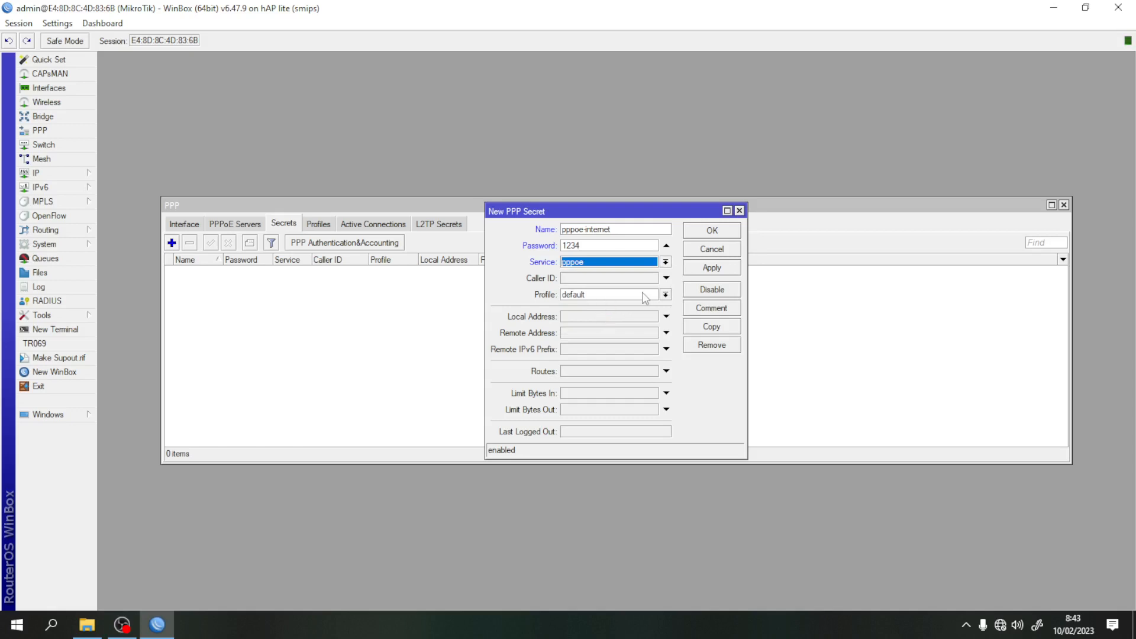
- Give the secret profile default-encryption, local 172.20.1.1, remote 172.20.1.2, and save it
click(666, 295)
click(623, 316)
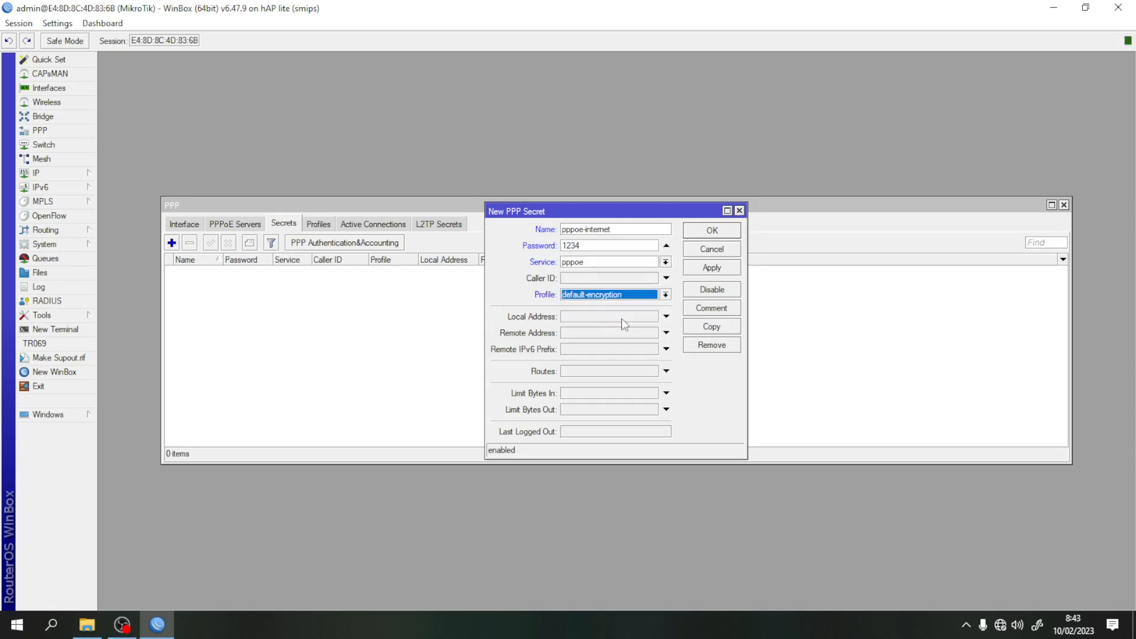
click(568, 316)
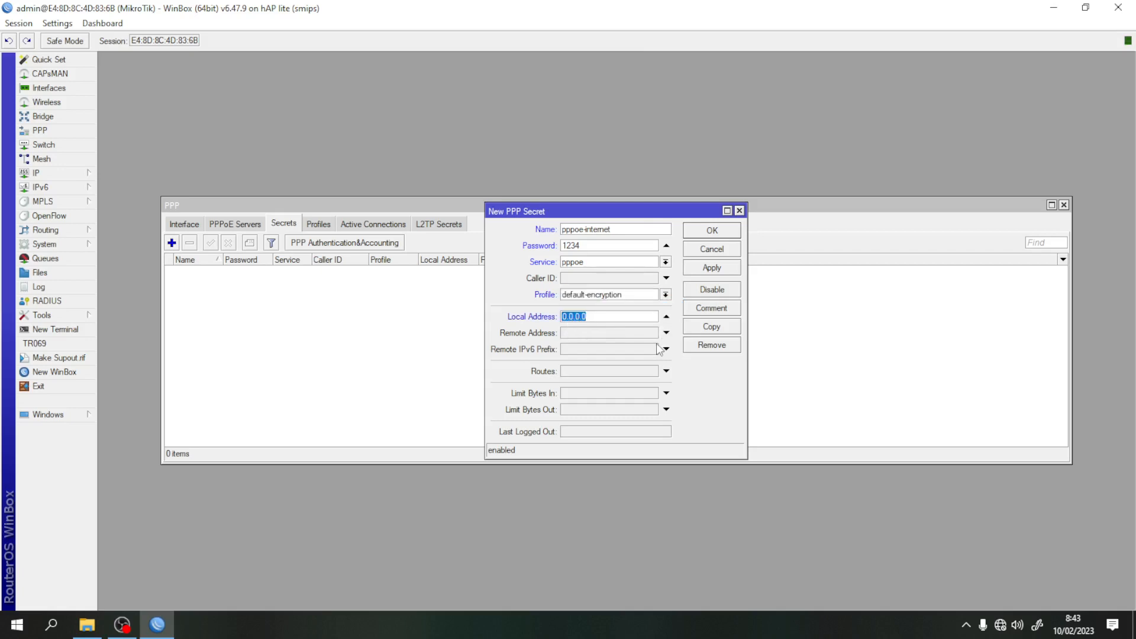
text(172.20.1.1)
click(584, 334)
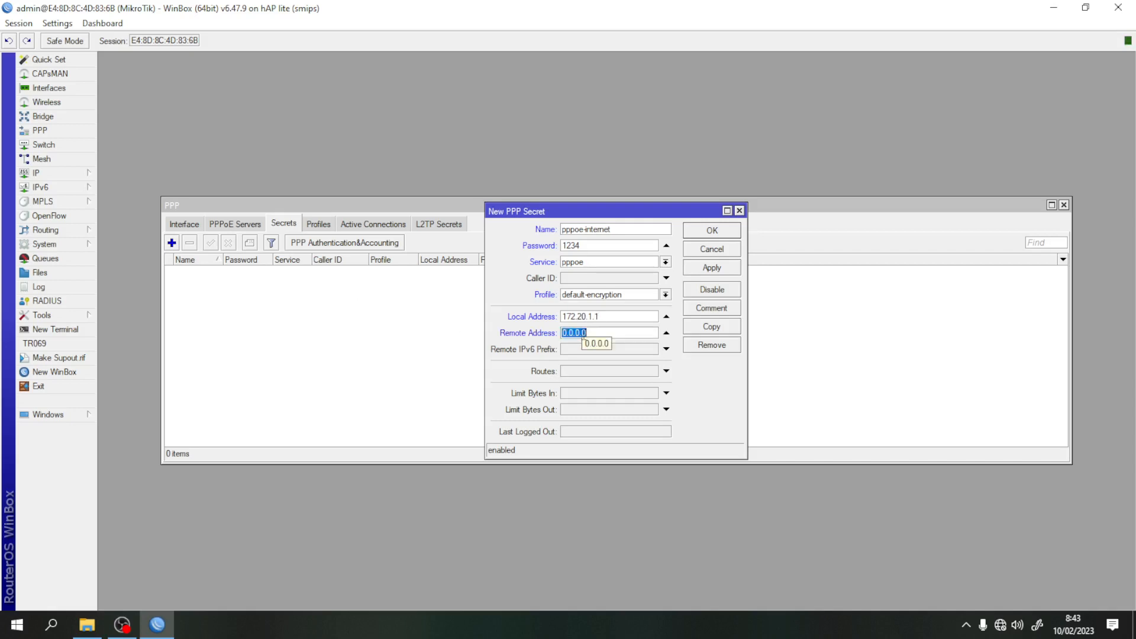
text(172.20.1.2)
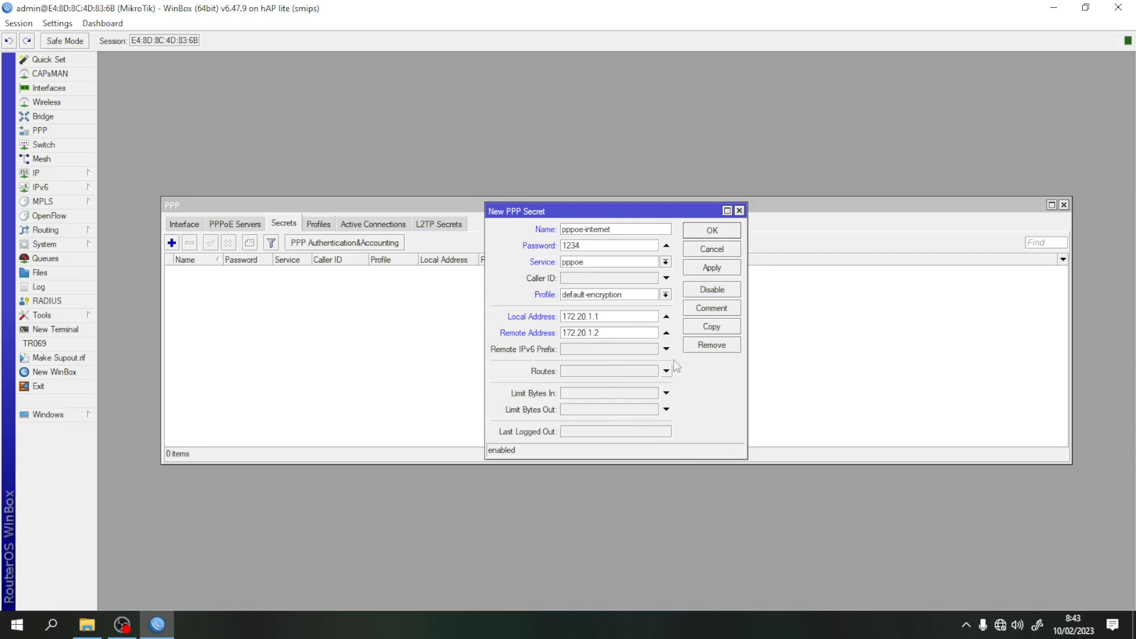
click(716, 270)
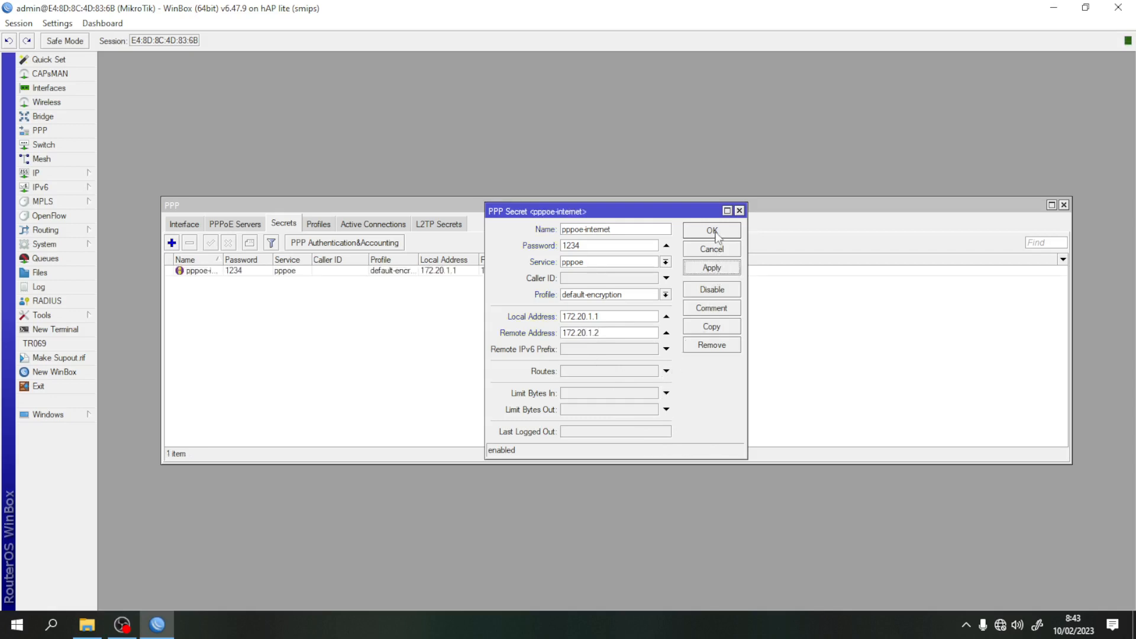
click(712, 231)
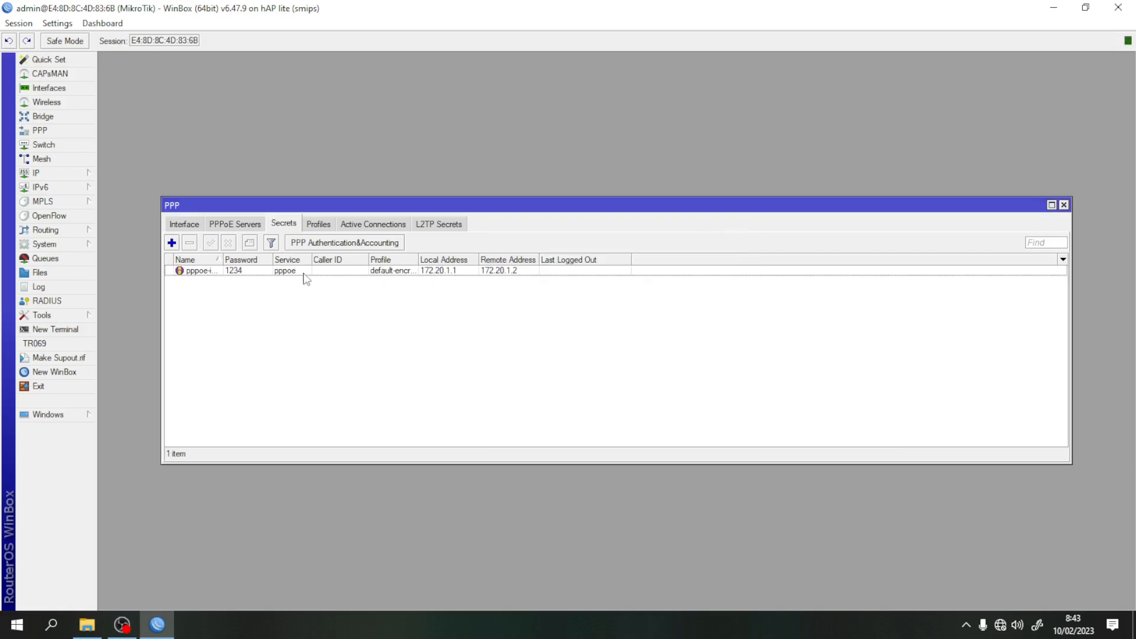
- Set Only One to yes in the default-encryption profile's Limits, then close the PPP window
click(319, 225)
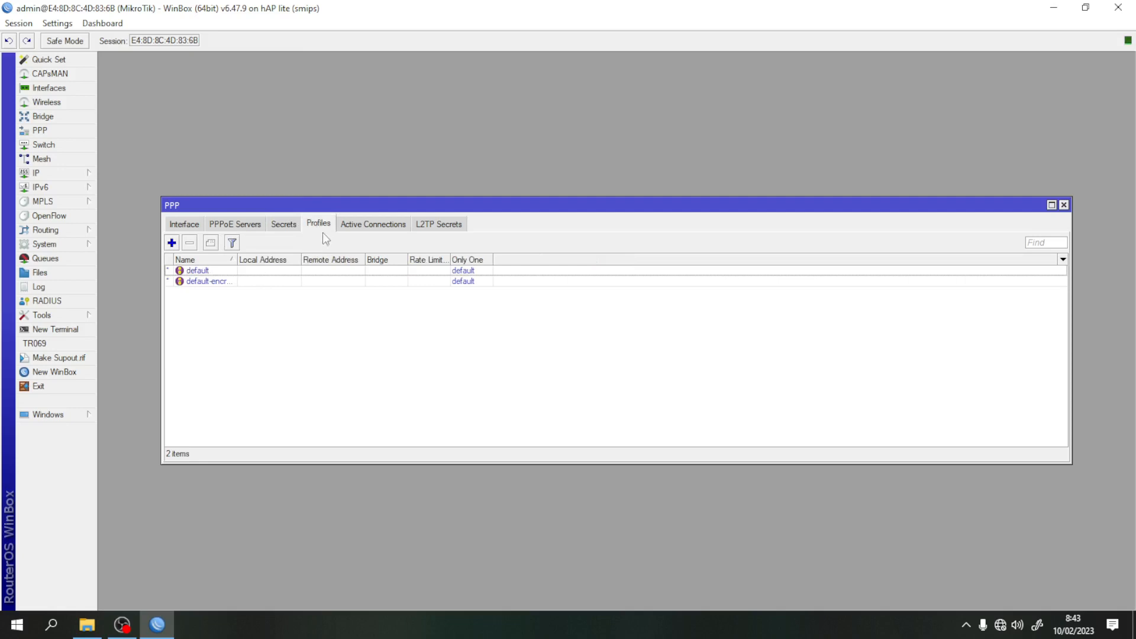
double_click(200, 284)
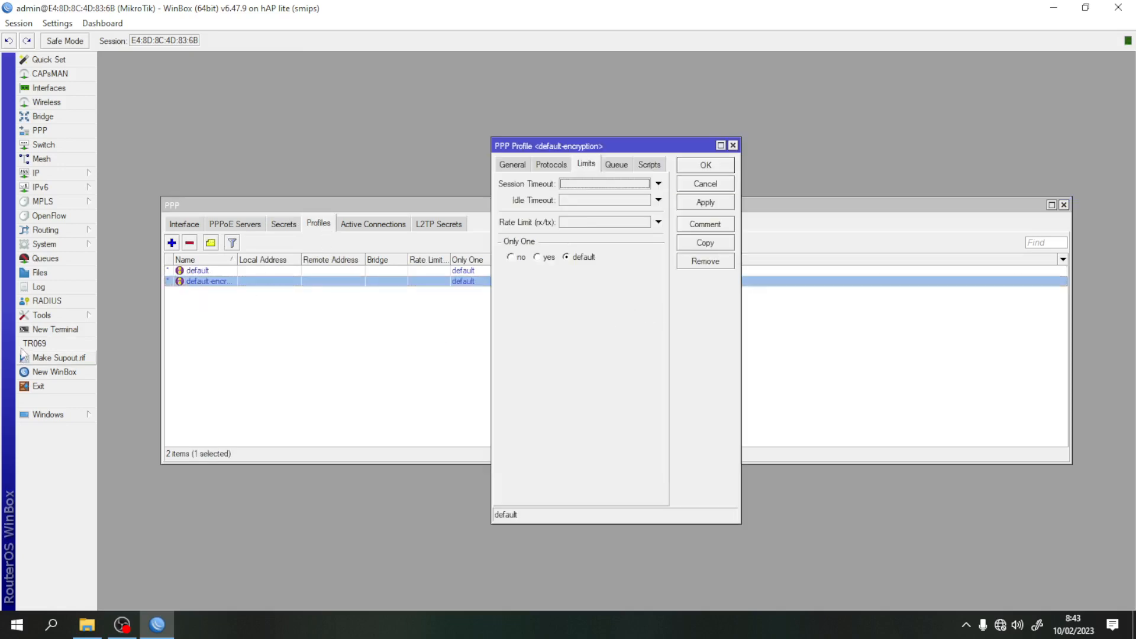
drag(237, 259, 278, 259)
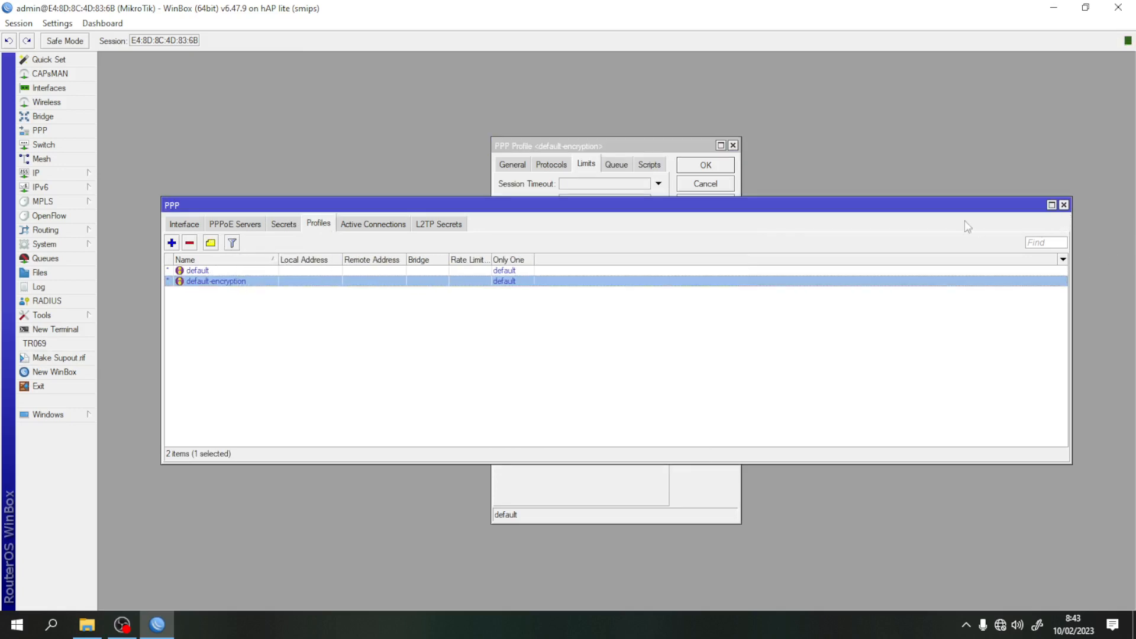
click(643, 145)
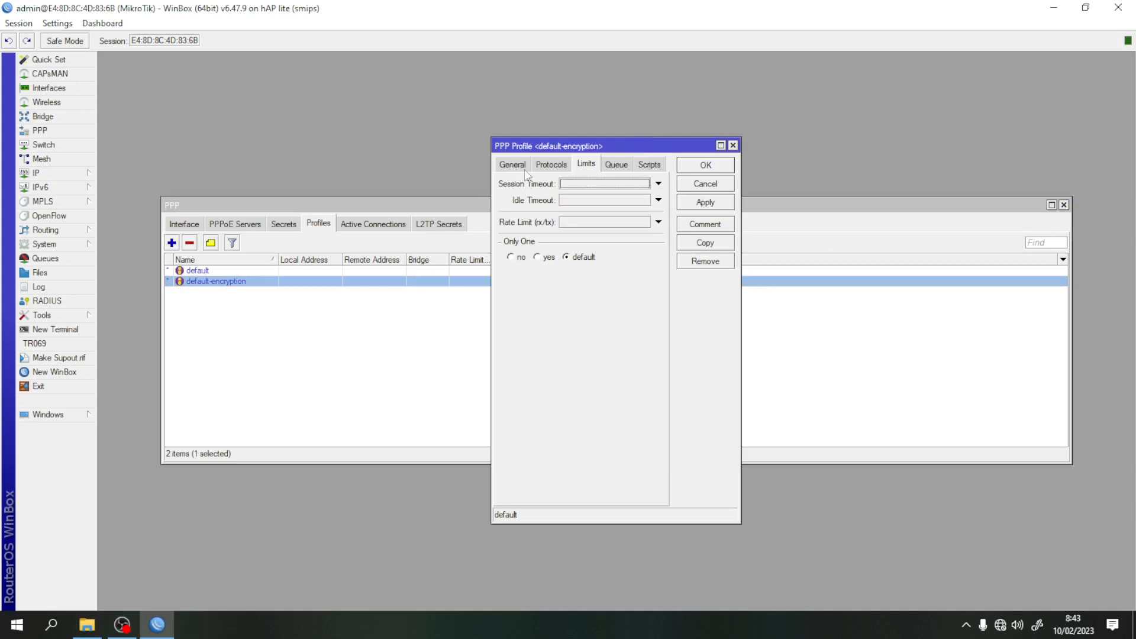
click(561, 166)
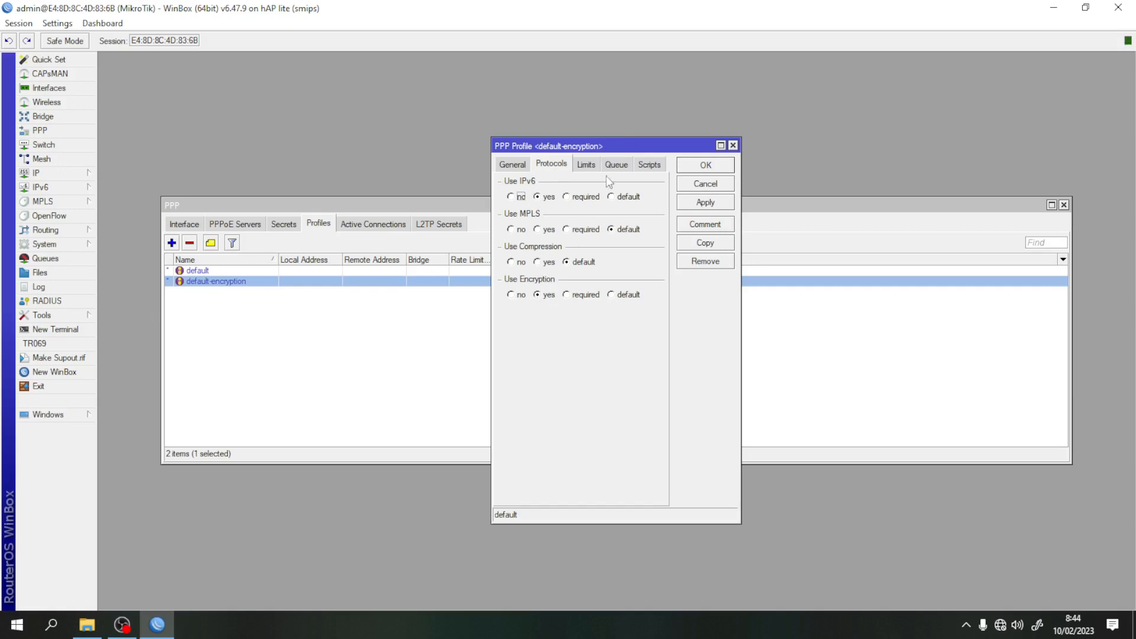
click(585, 164)
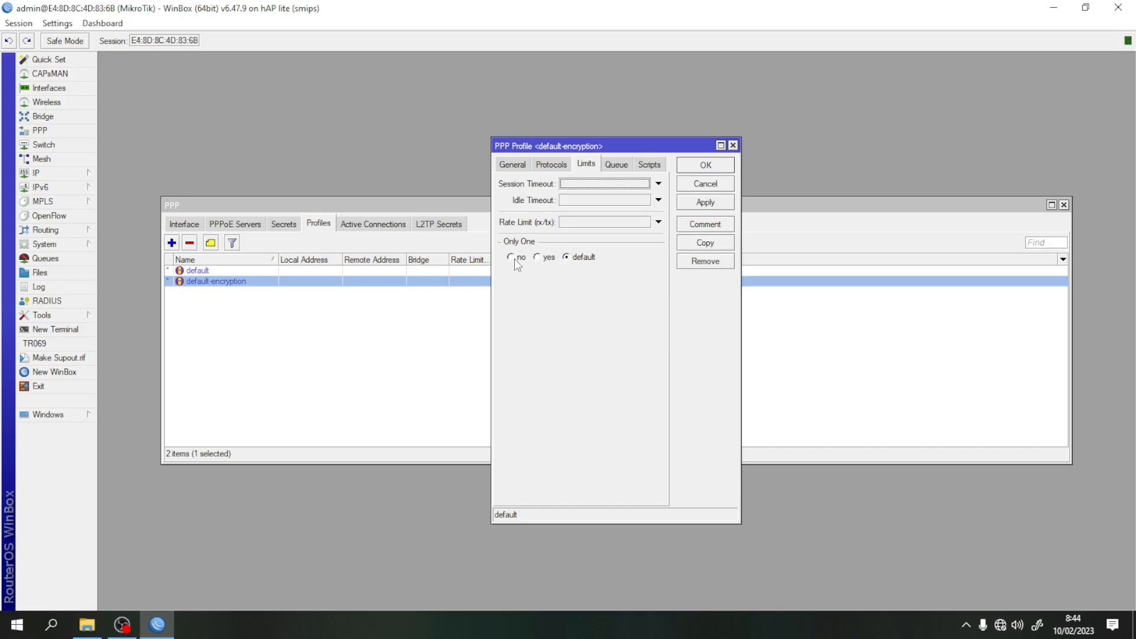
click(538, 259)
click(720, 203)
click(706, 165)
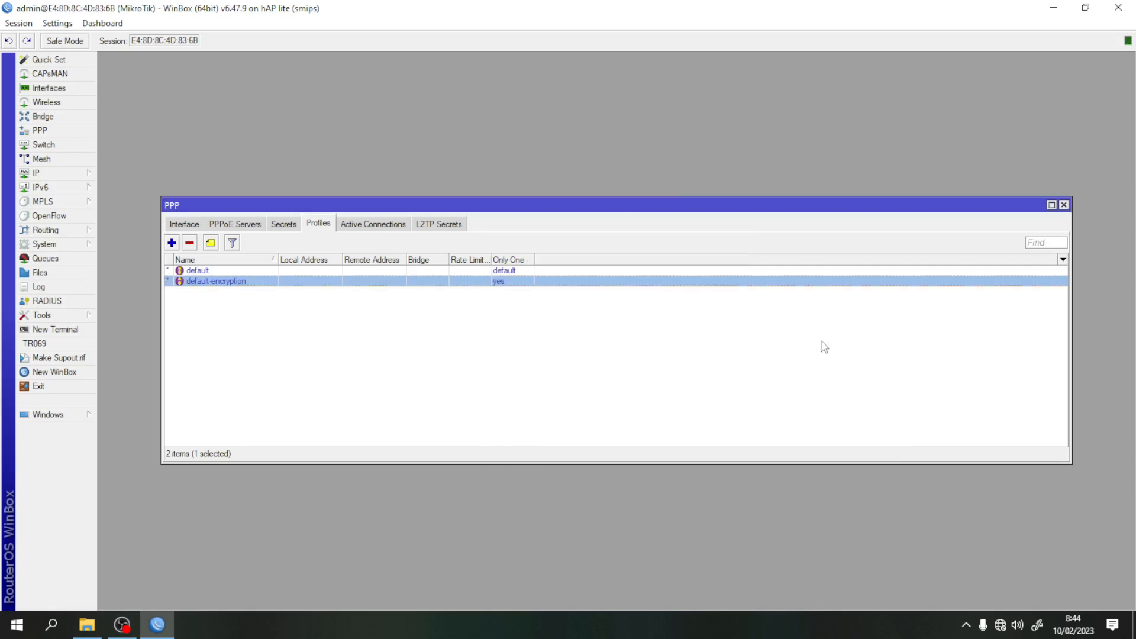
click(1064, 205)
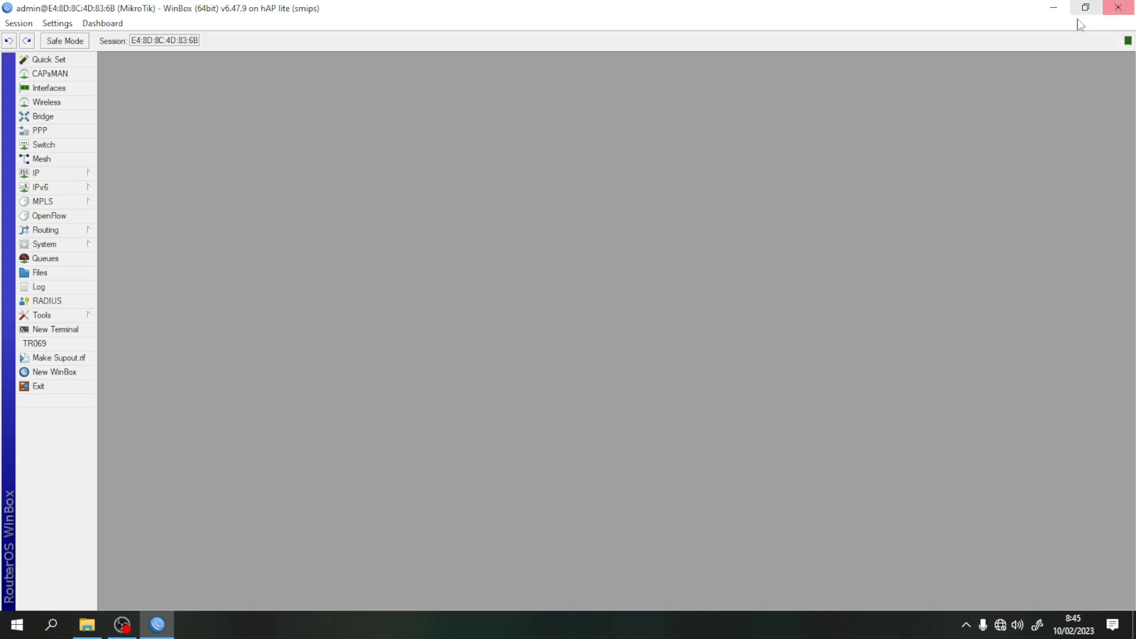
- Close WinBox, view the CLIENT SERVER PPPOE wiring picture, then close Photos and the PPPOE folder
click(1118, 7)
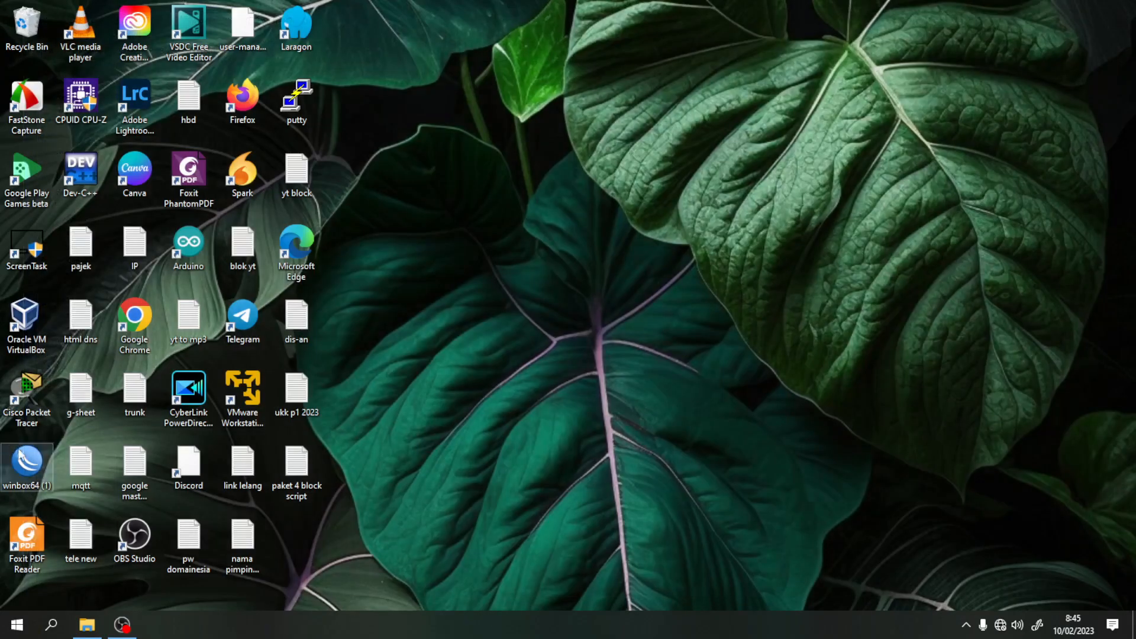
click(88, 625)
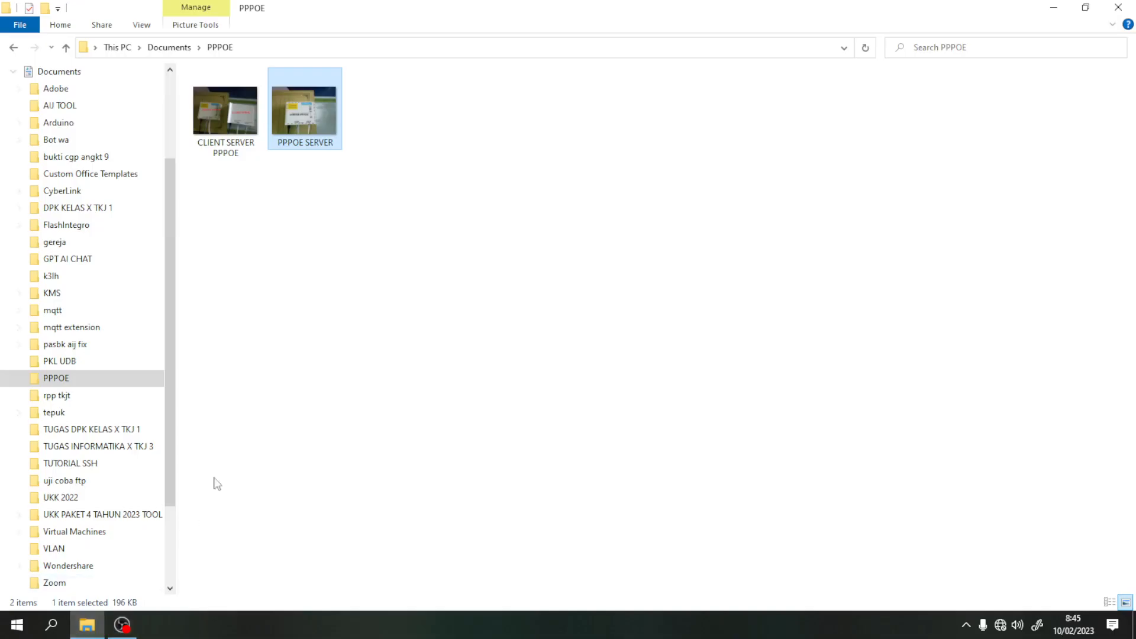
double_click(230, 123)
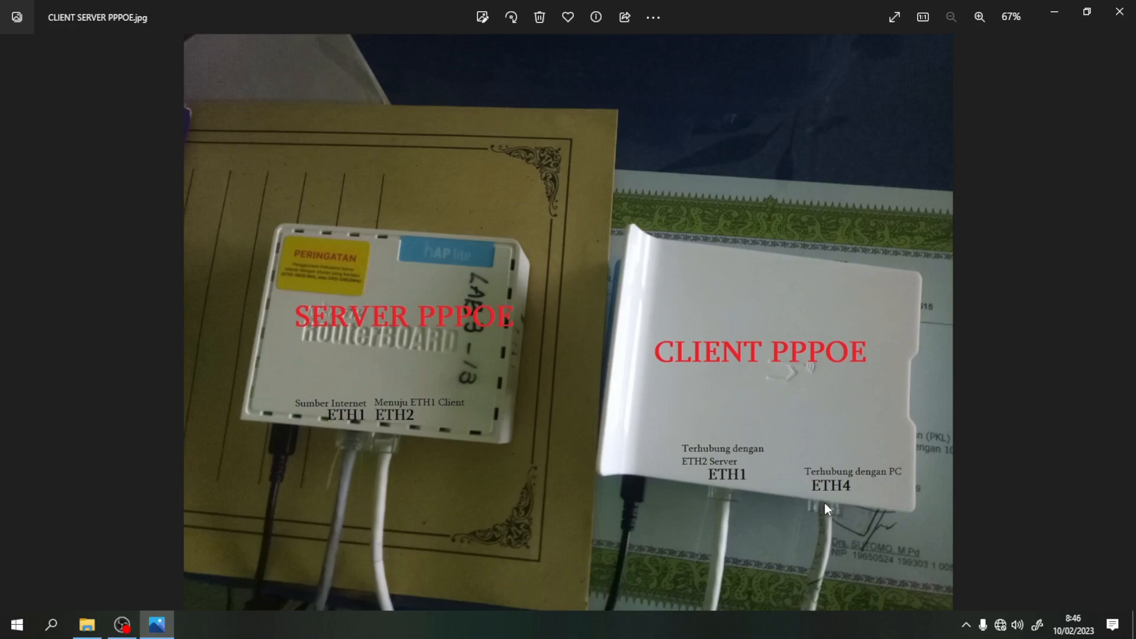
click(1120, 11)
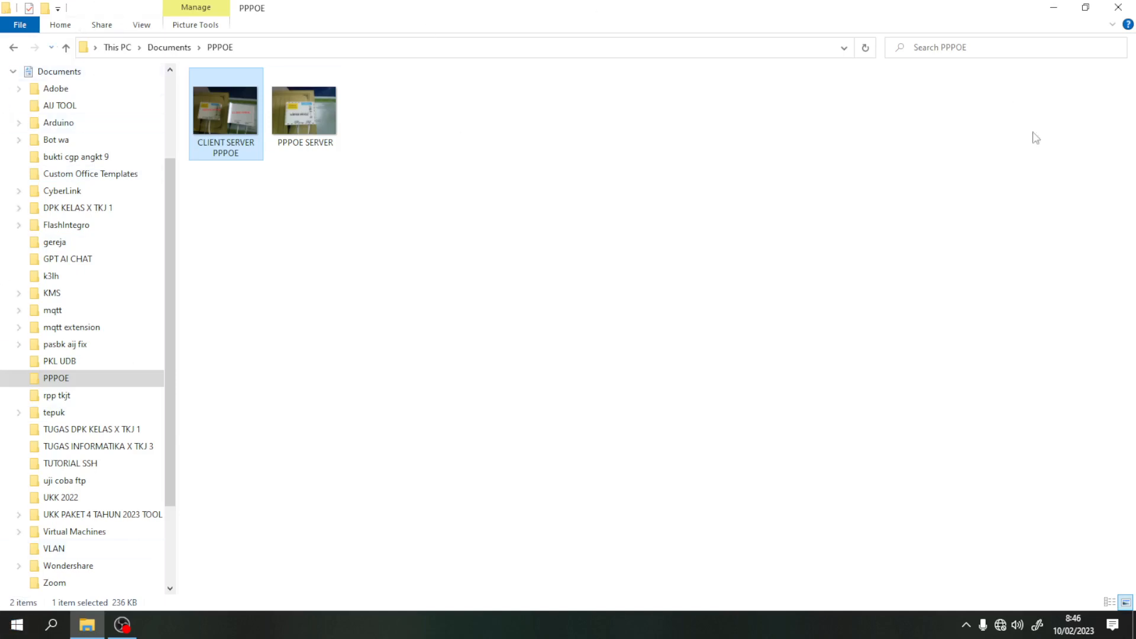
click(1118, 7)
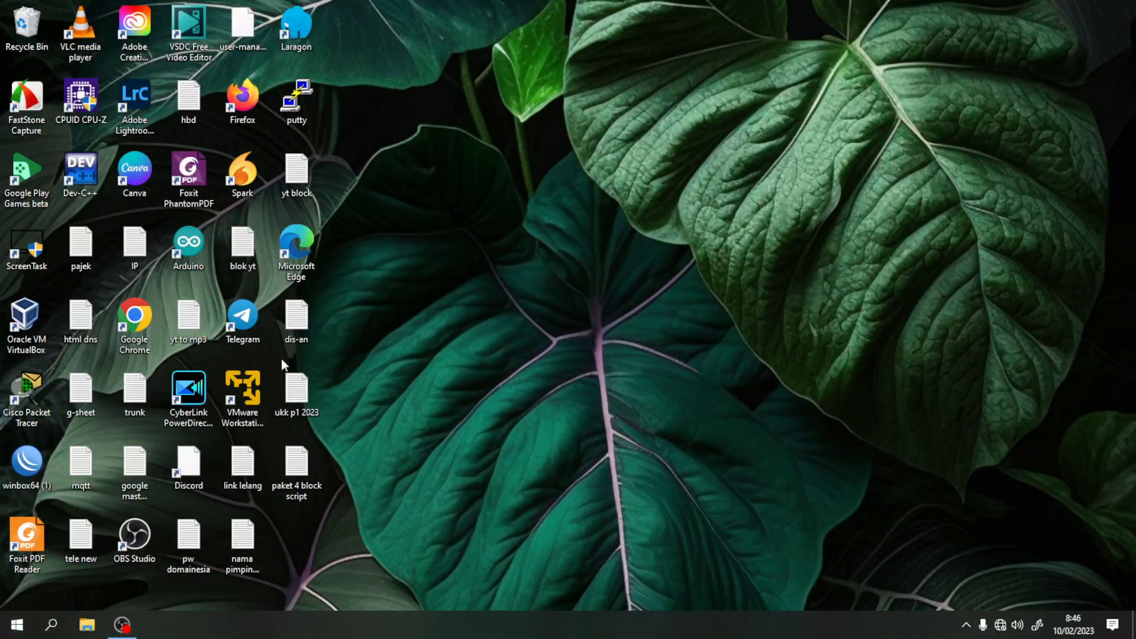
- Launch WinBox from the desktop and connect to the second MikroTik neighbour, the hAP lite
click(27, 460)
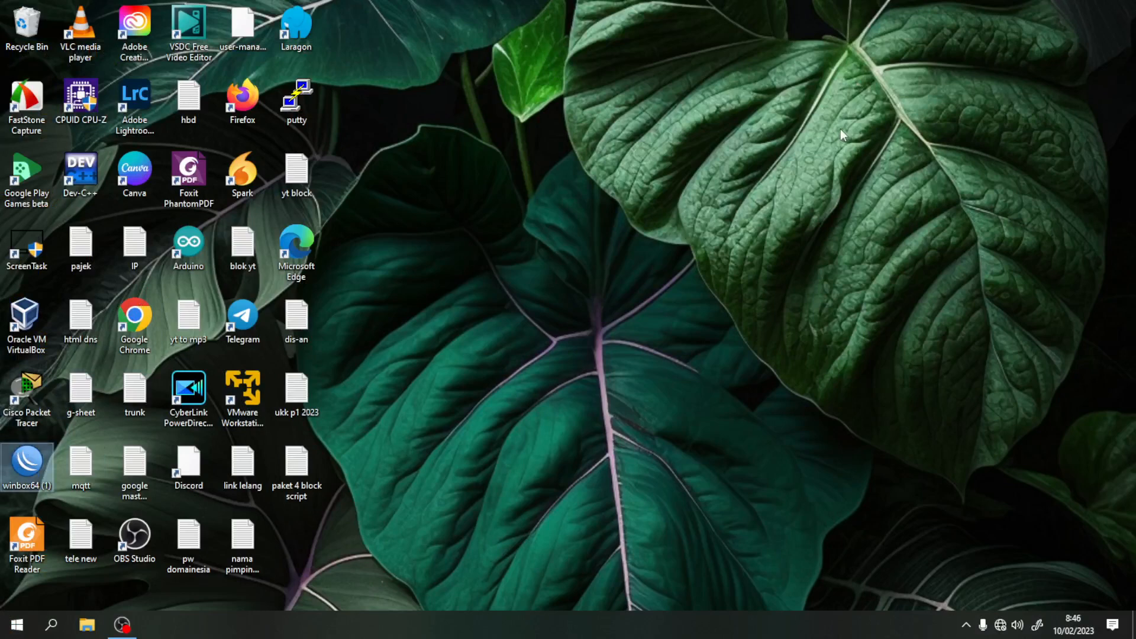
double_click(33, 474)
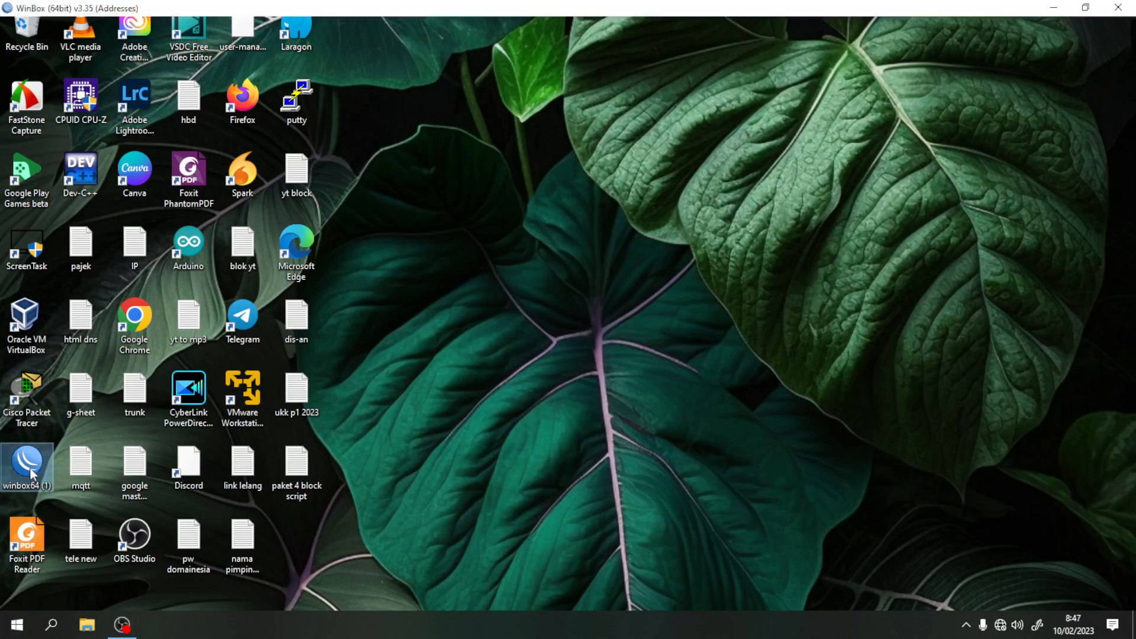
click(27, 213)
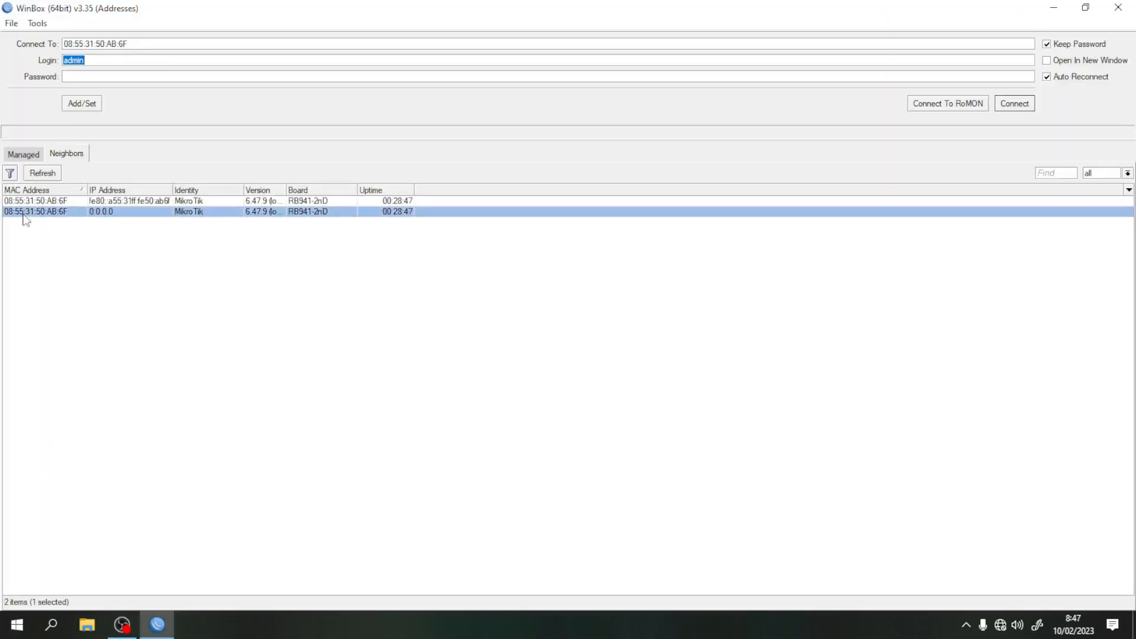
click(1017, 105)
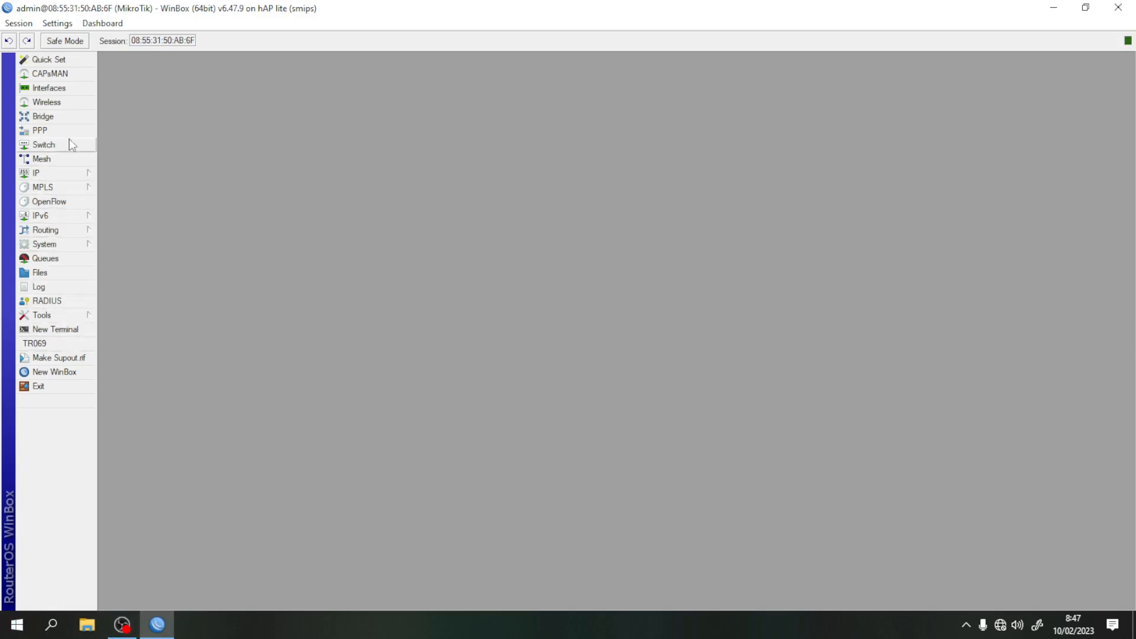
- Add a PPPoE Client interface in PPP that dials out on ether1
click(41, 131)
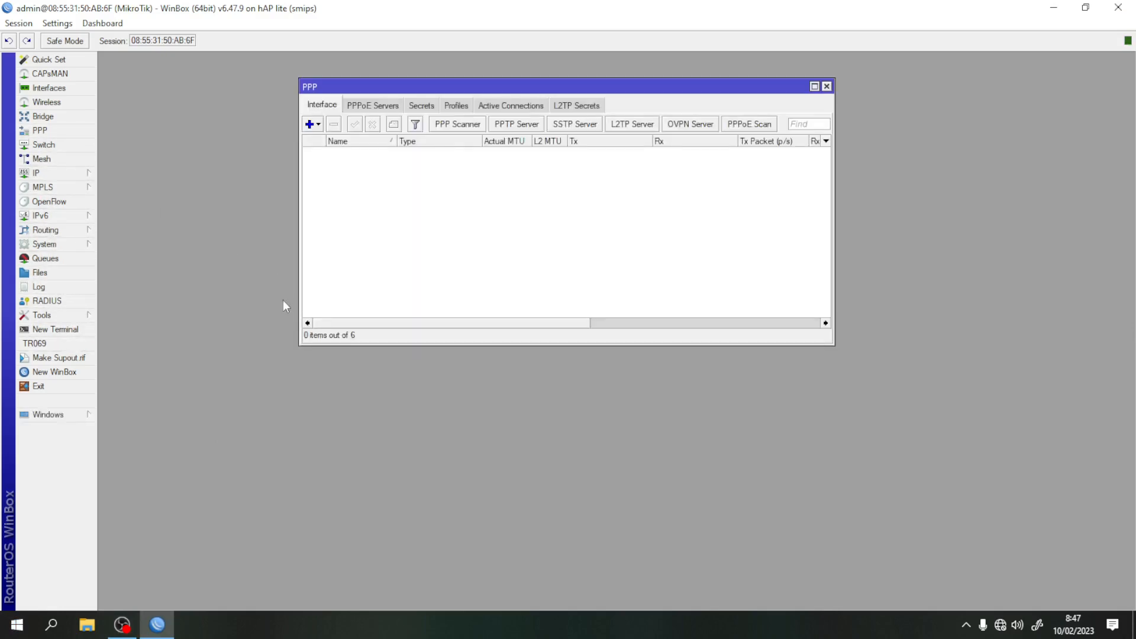
click(319, 127)
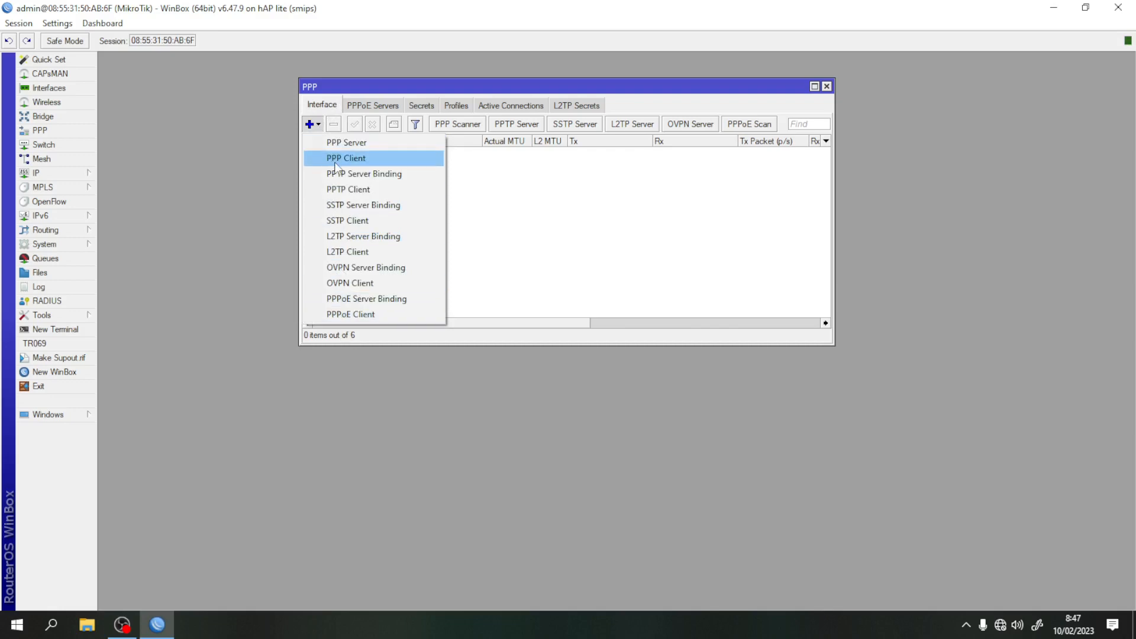
click(359, 315)
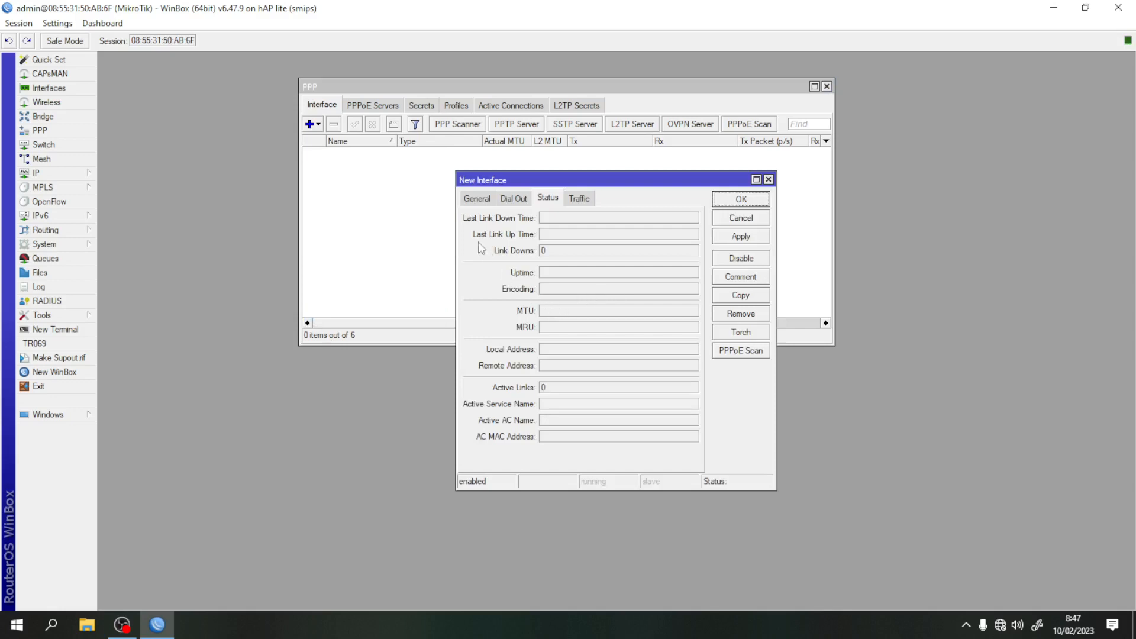
click(479, 200)
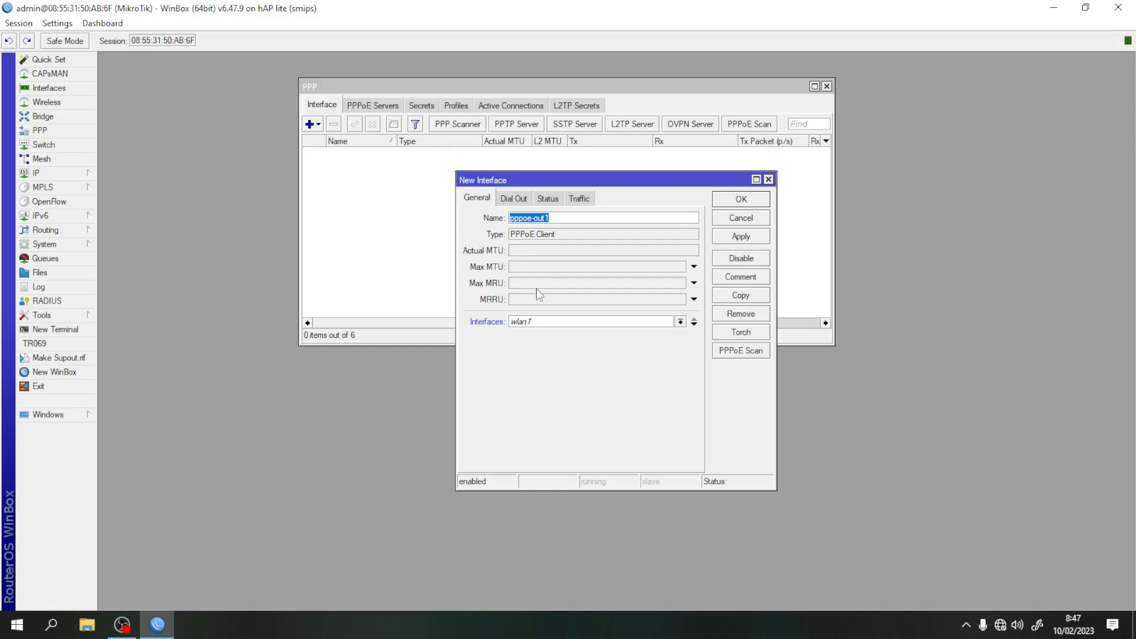
click(680, 322)
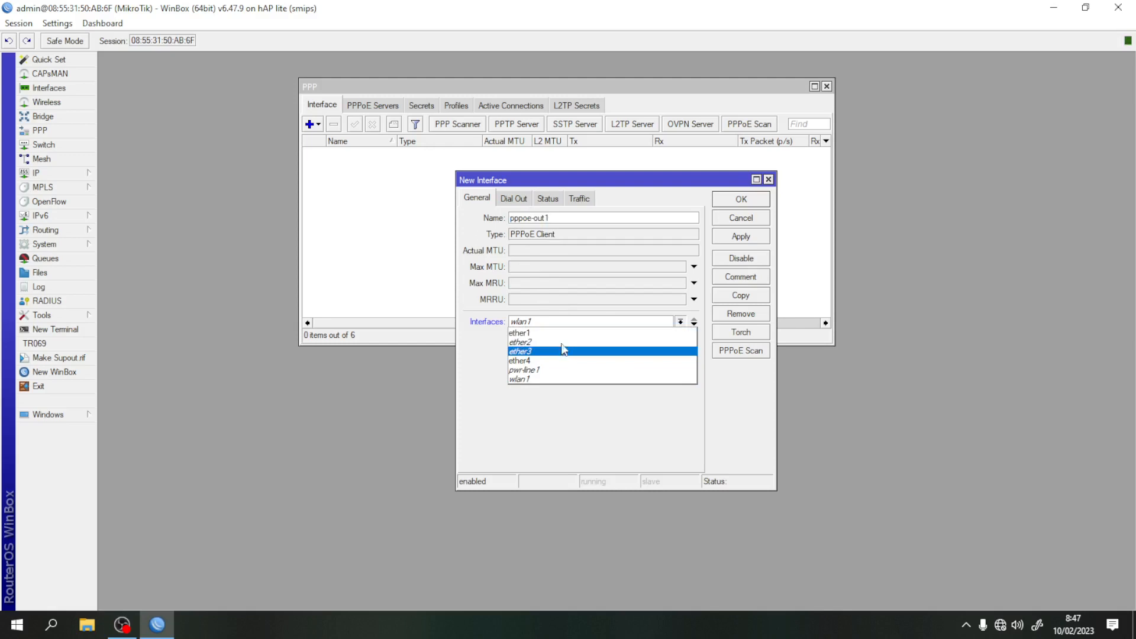
click(562, 334)
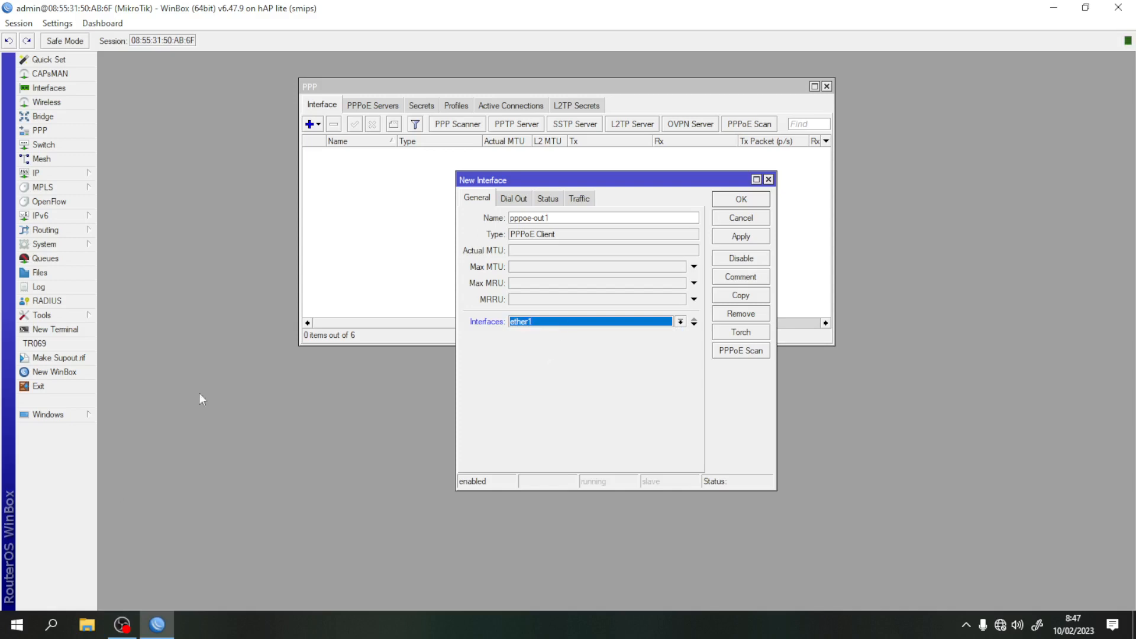
click(101, 631)
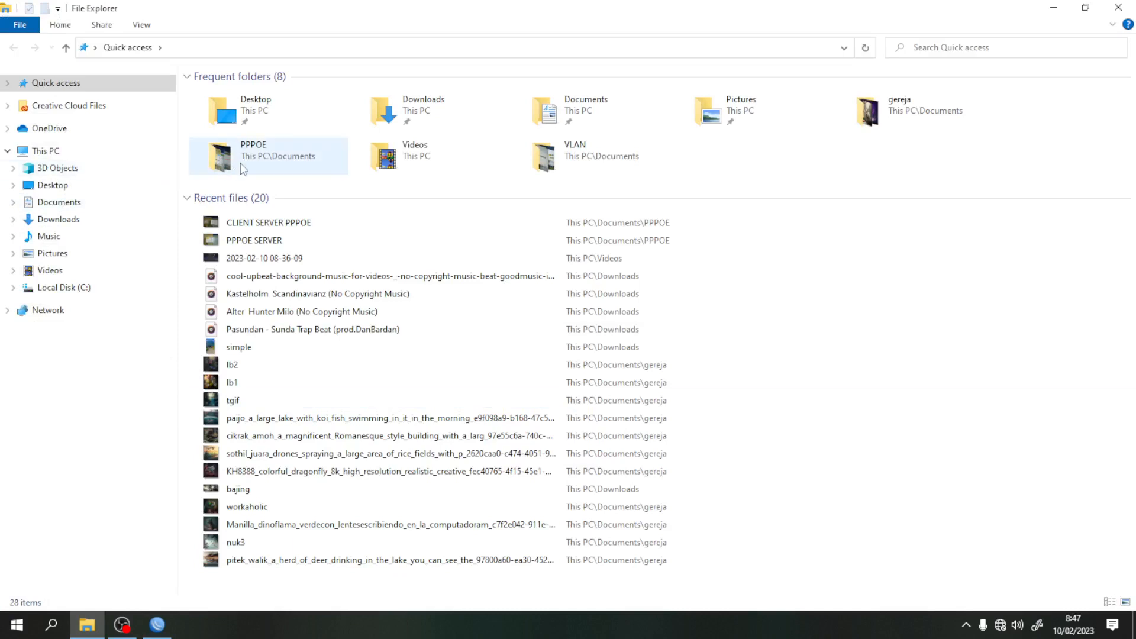
- Reopen the CLIENT SERVER PPPOE picture from the PPPOE folder, then return to WinBox
double_click(240, 162)
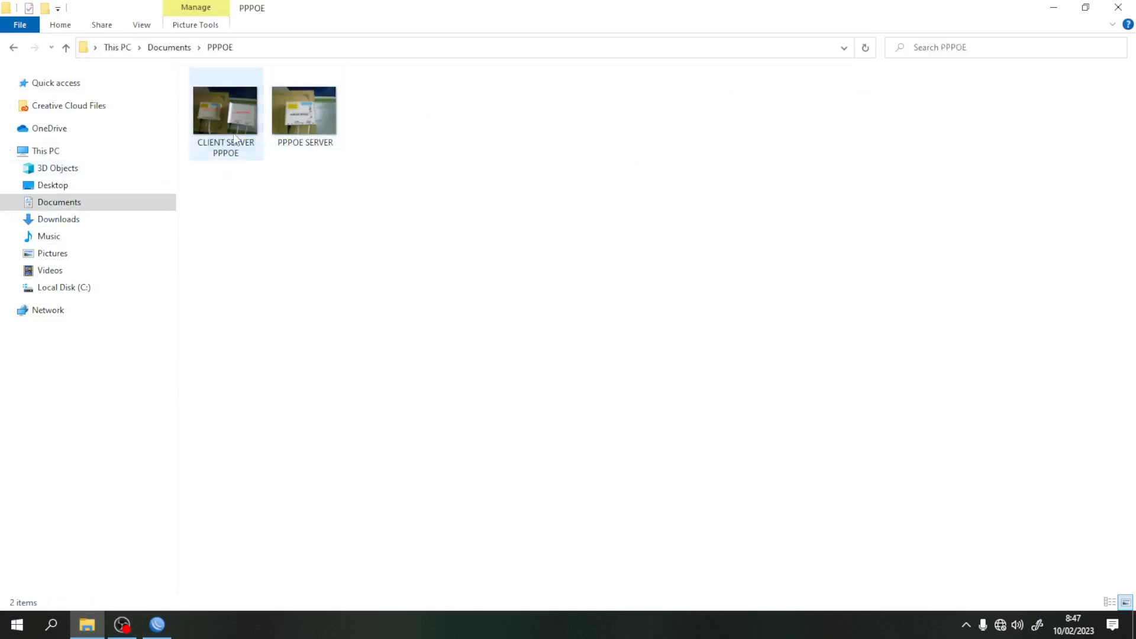
double_click(235, 139)
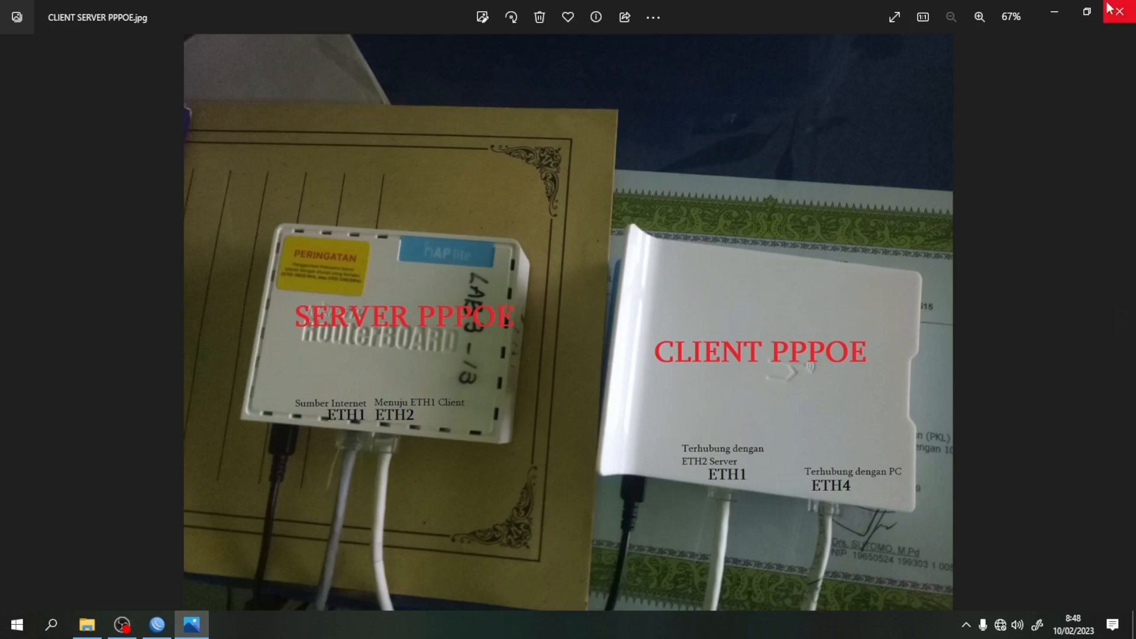
click(1054, 12)
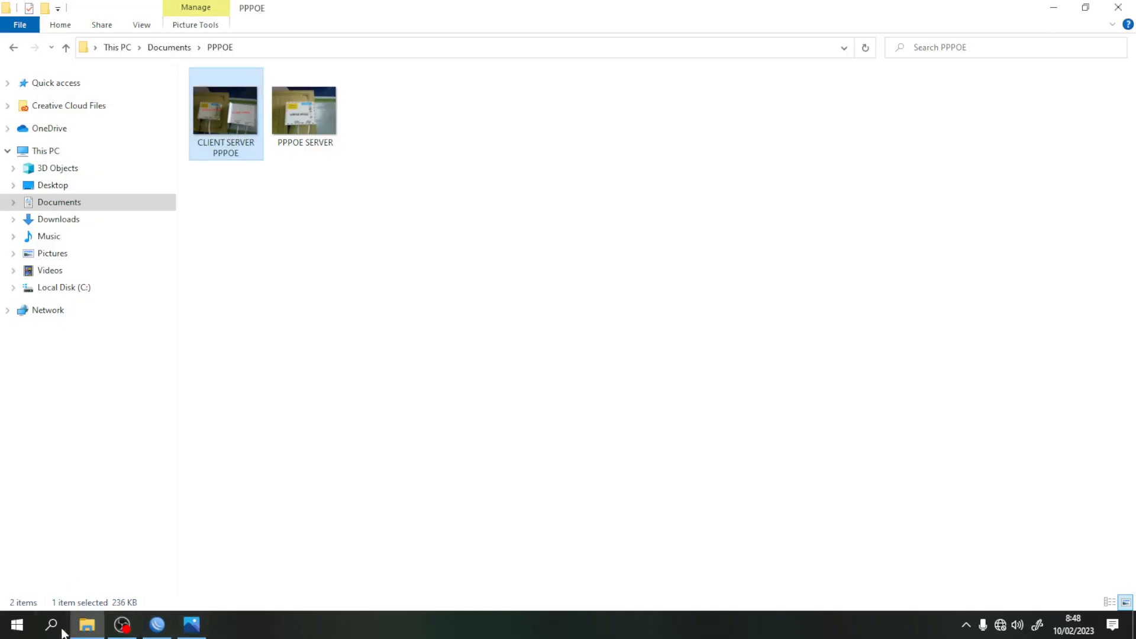
drag(164, 637, 222, 632)
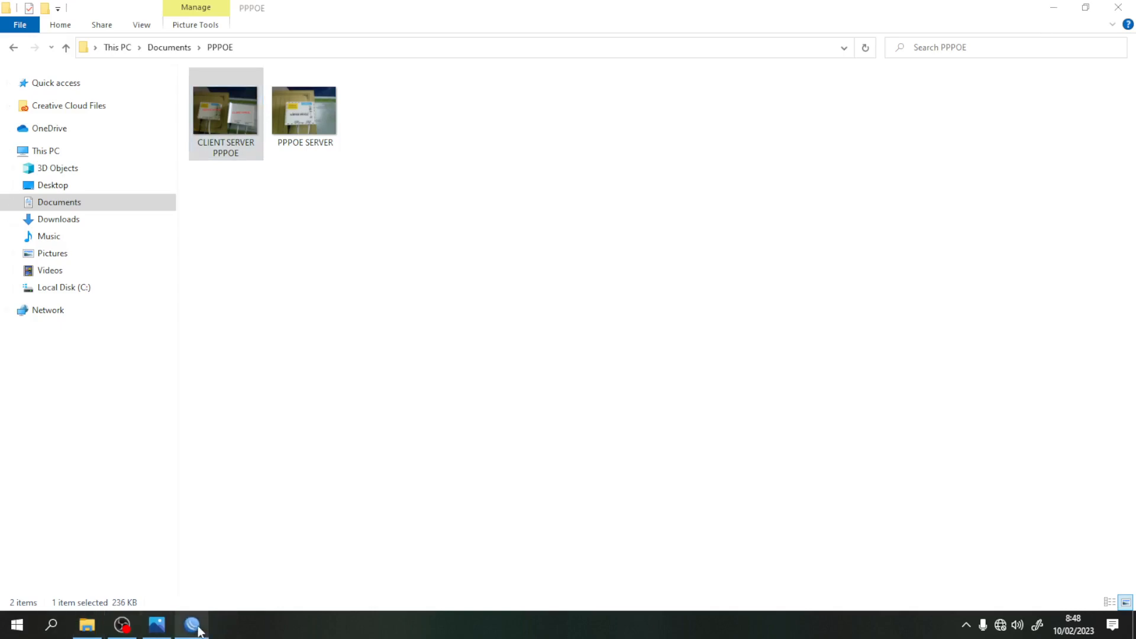
click(199, 631)
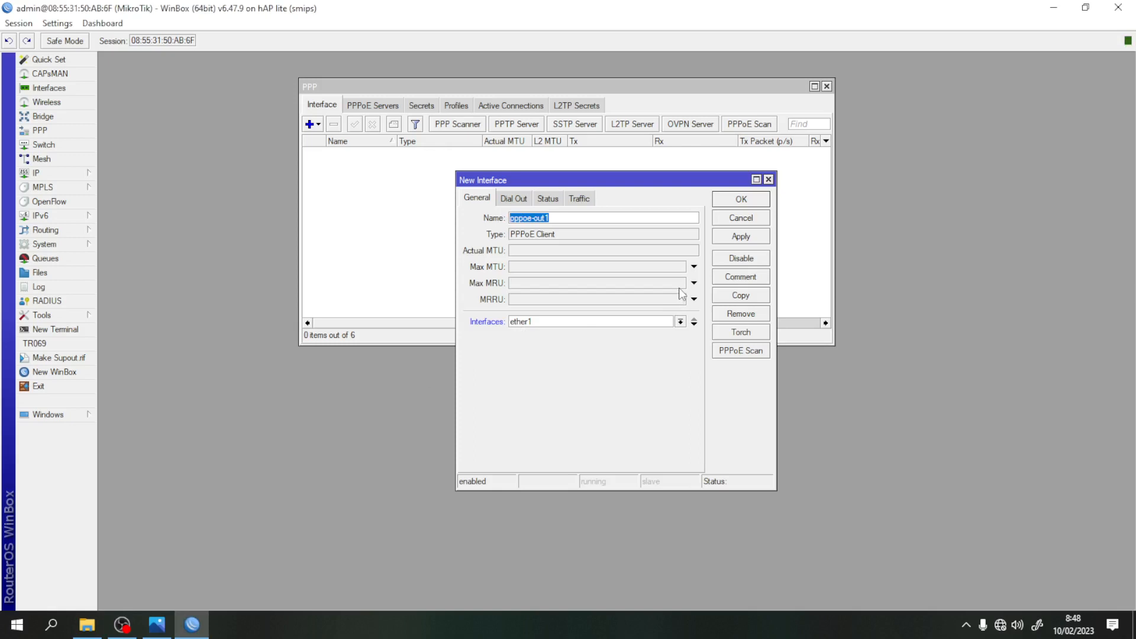
- On Dial Out, enter the PPPoE user name and password, enable Use Peer DNS, and save pppoe-out1
click(514, 199)
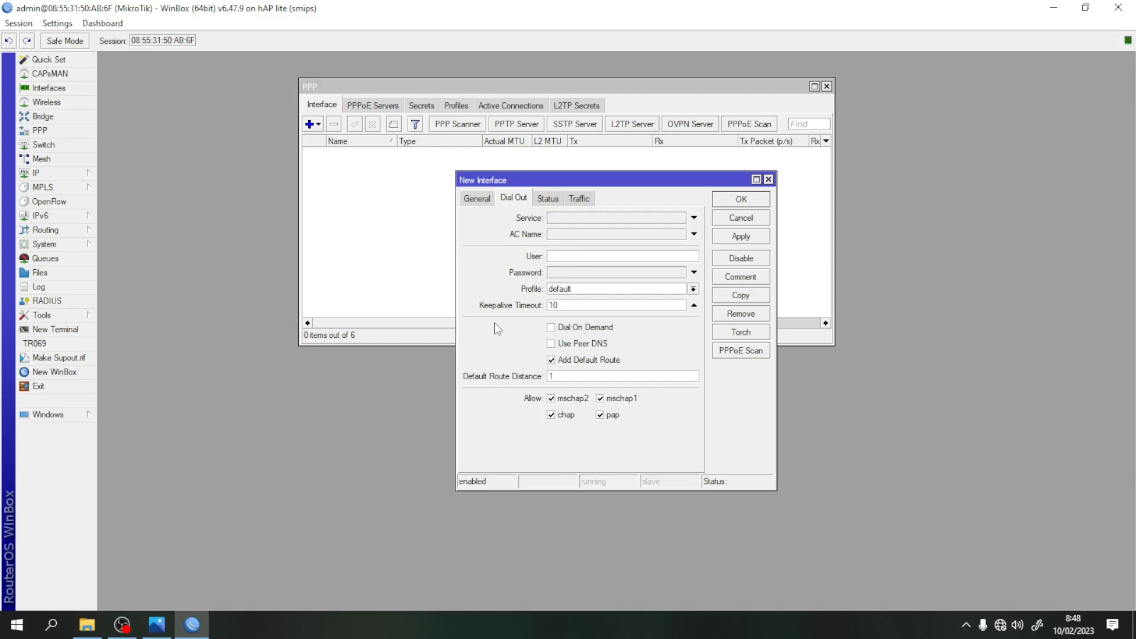
text(oe-internet)
click(572, 273)
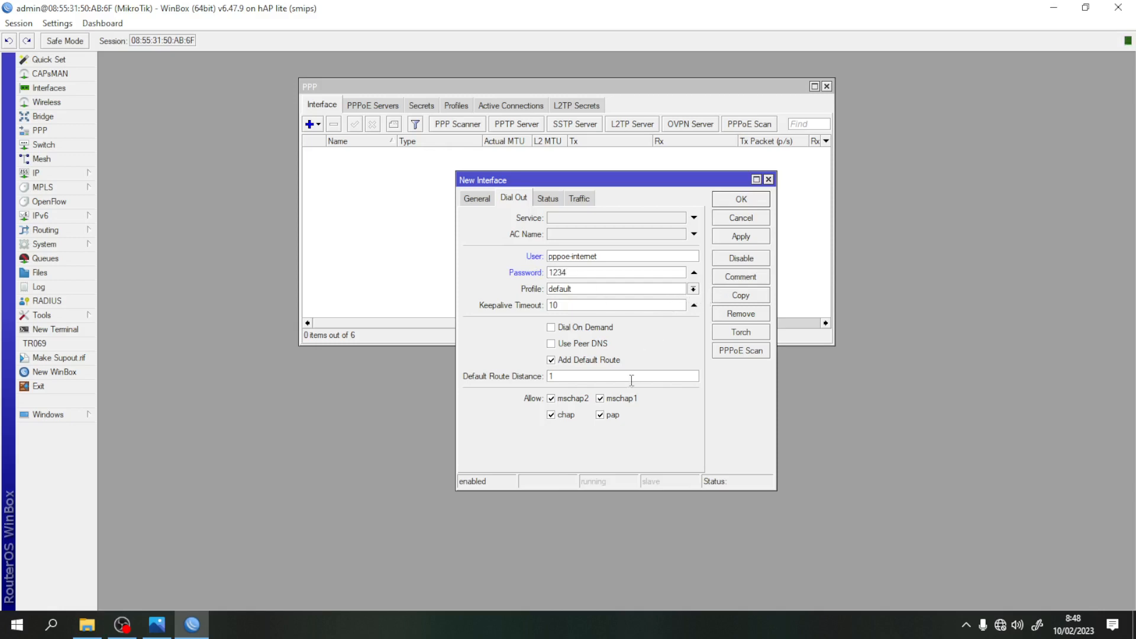
click(552, 345)
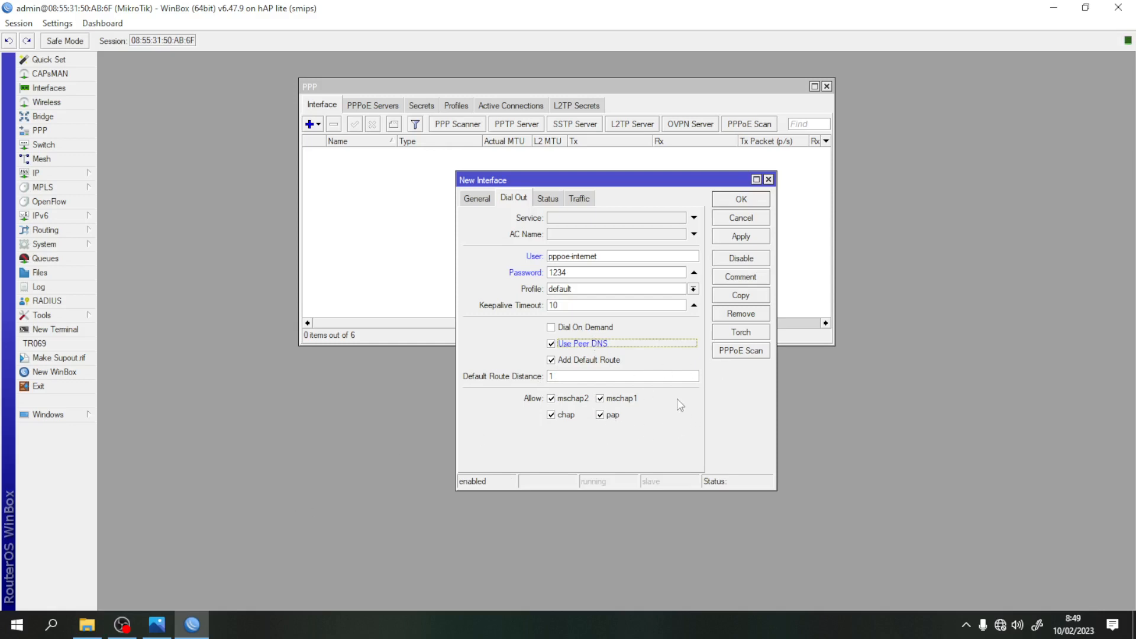
click(741, 236)
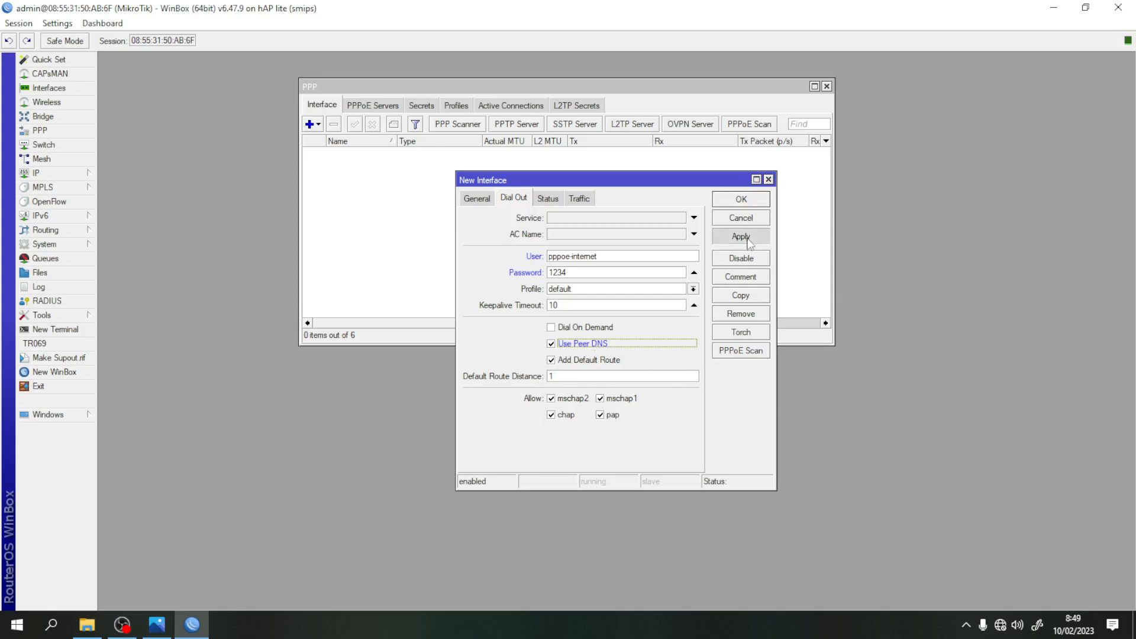
click(743, 201)
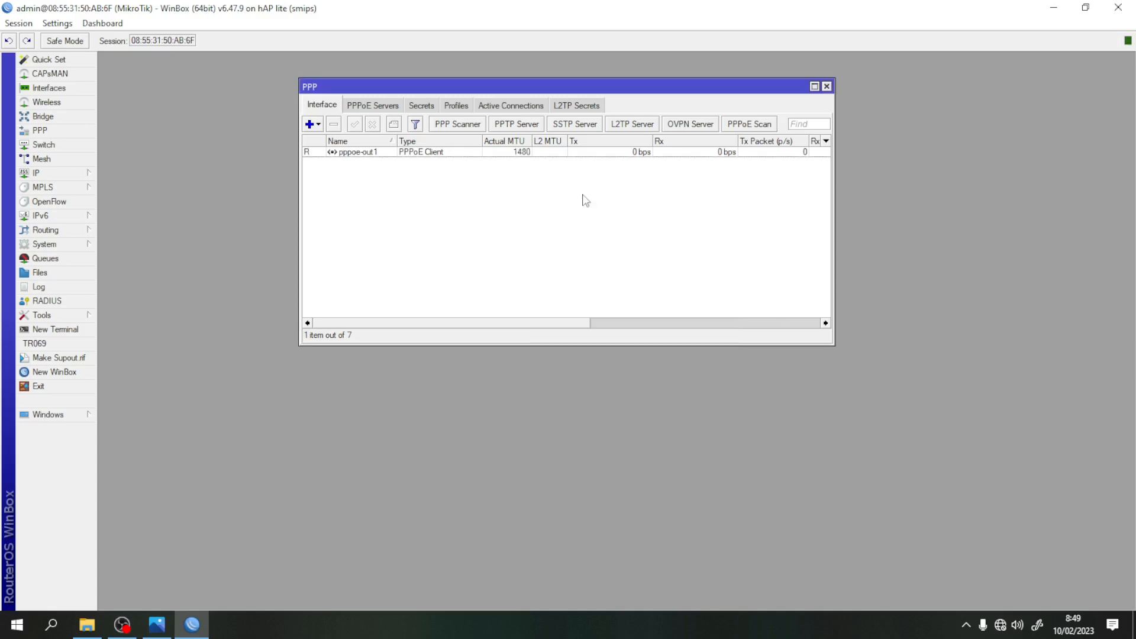
- Show pppoe-out1's status and Traffic statistics, and start a New Terminal
double_click(372, 155)
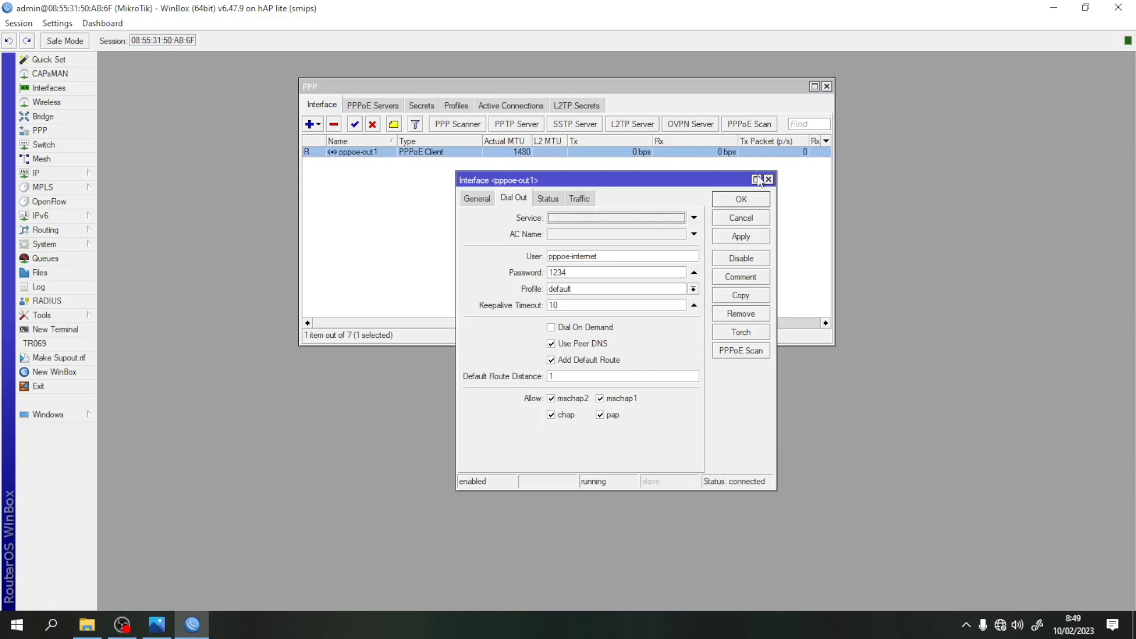
click(555, 200)
click(581, 202)
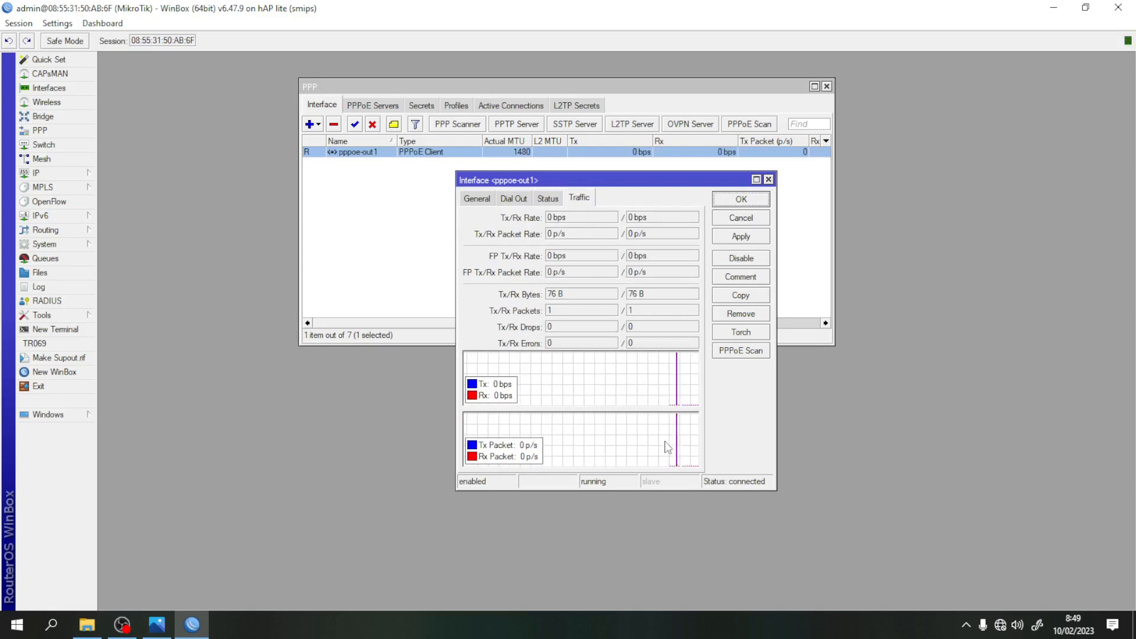
click(36, 329)
- Ping 8.8.8.8 and google.com from the terminal, then close the Terminal and interface windows
drag(559, 200, 265, 198)
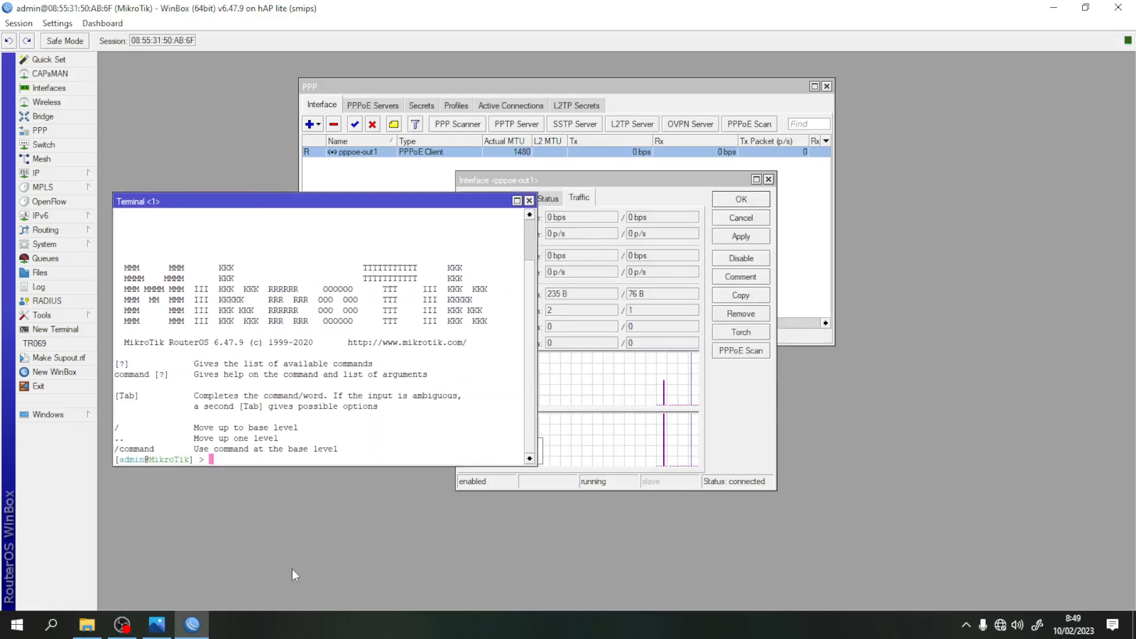
text(ping )
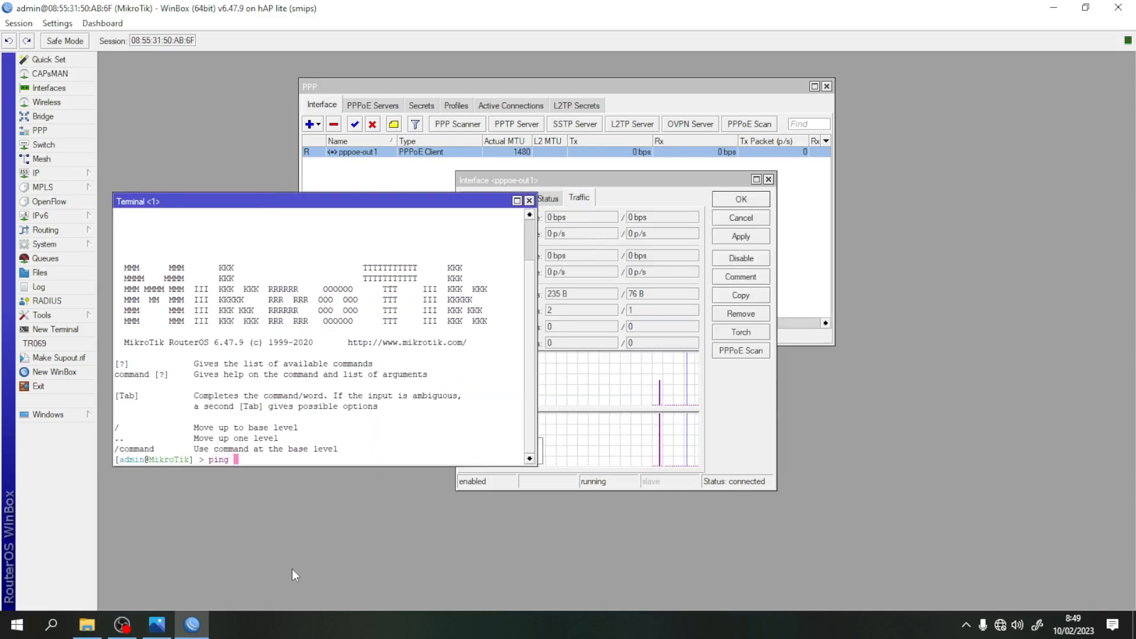
text(8.8.8.8)
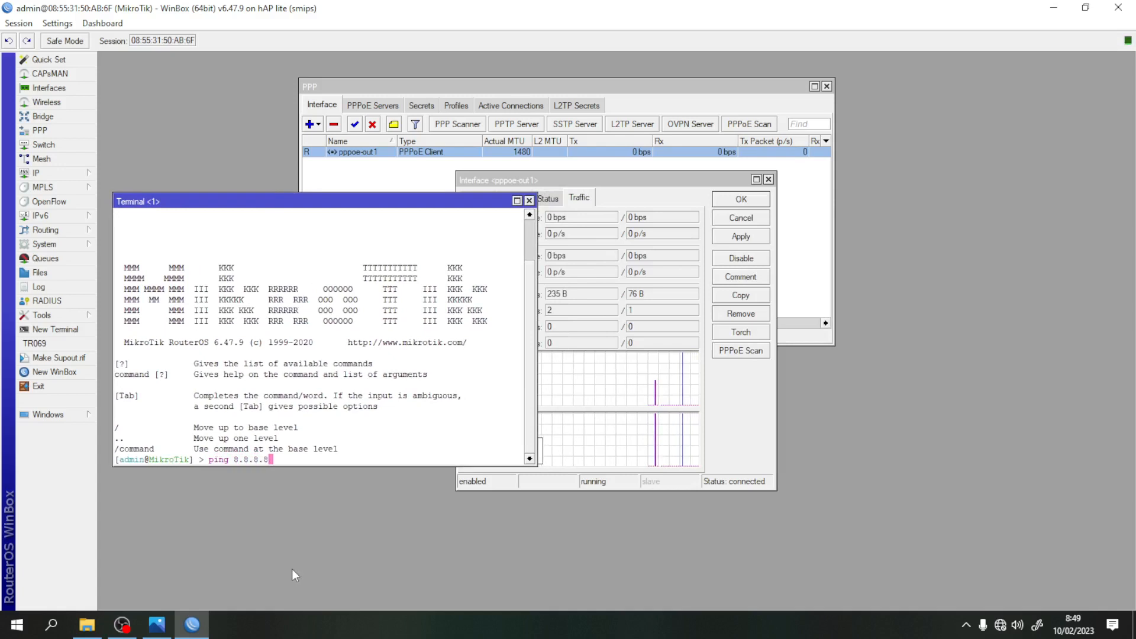
key(Return)
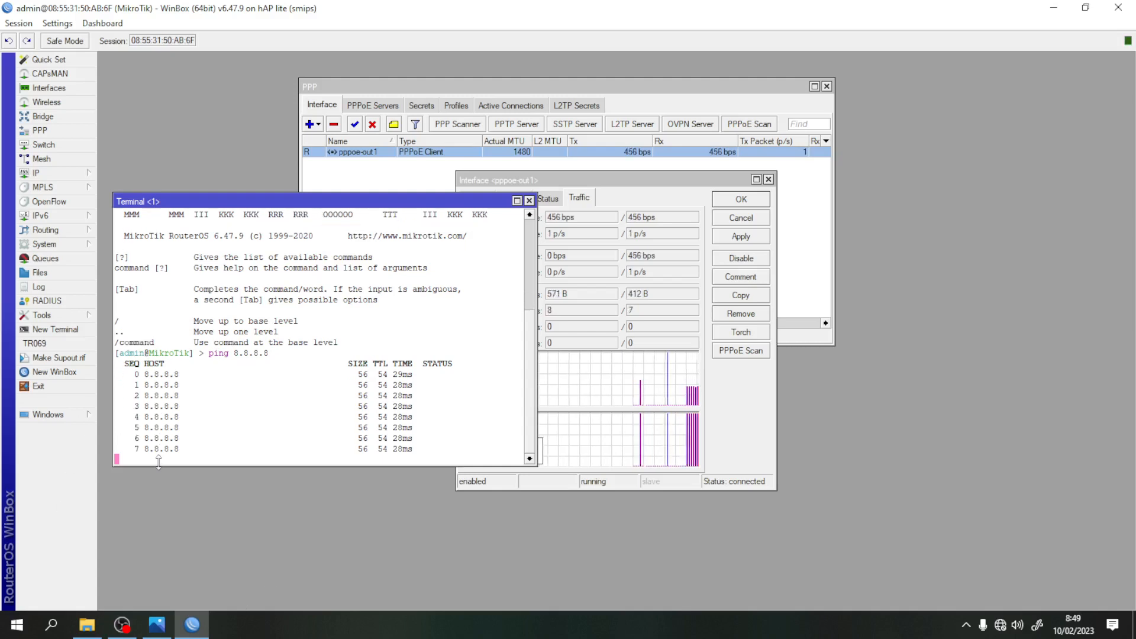
key(ctrl+c)
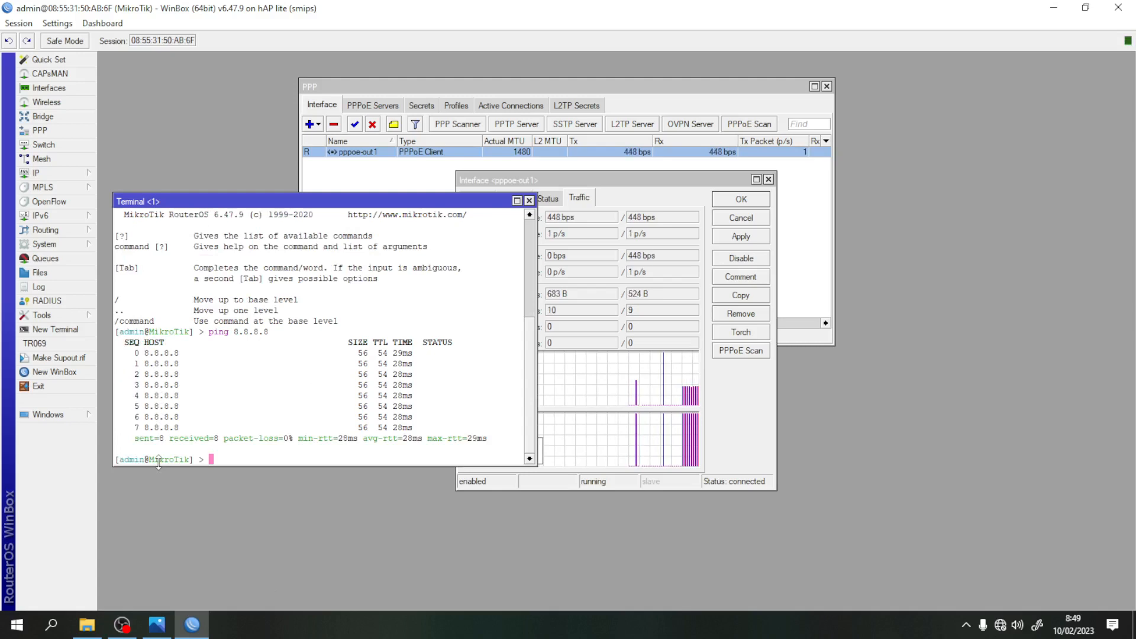
text(ping go)
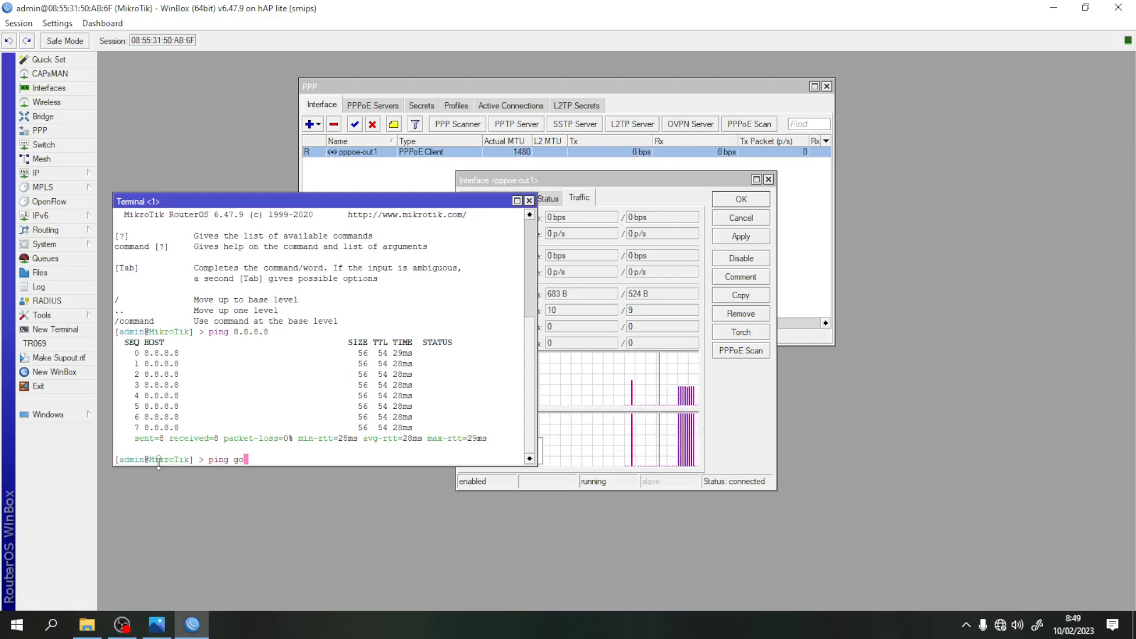
text(ogle)
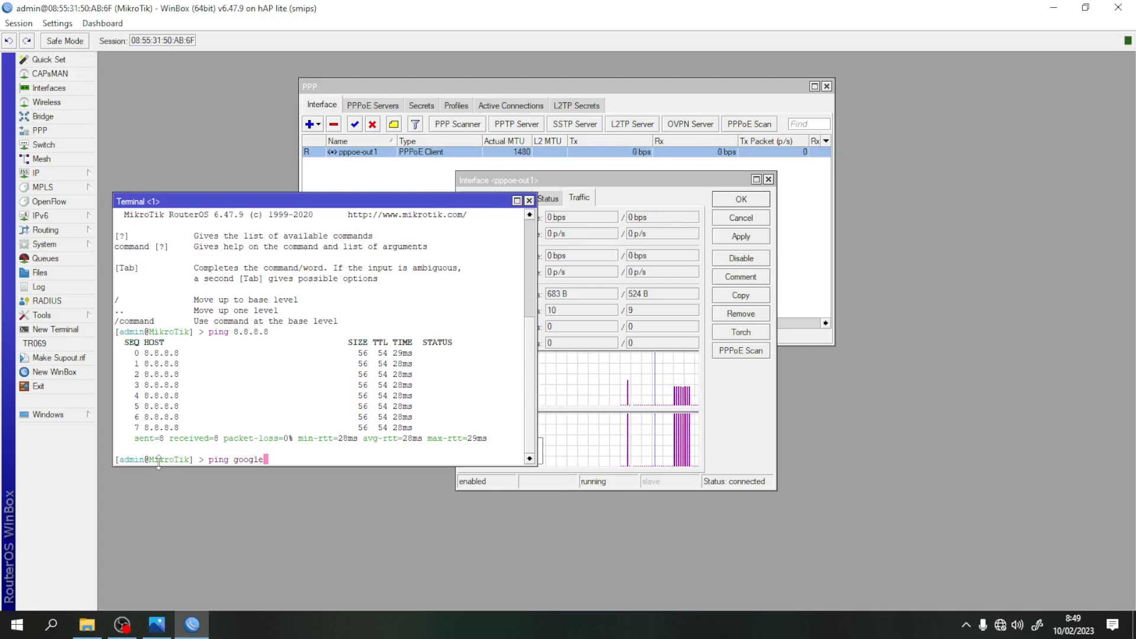
text(.com)
key(Return)
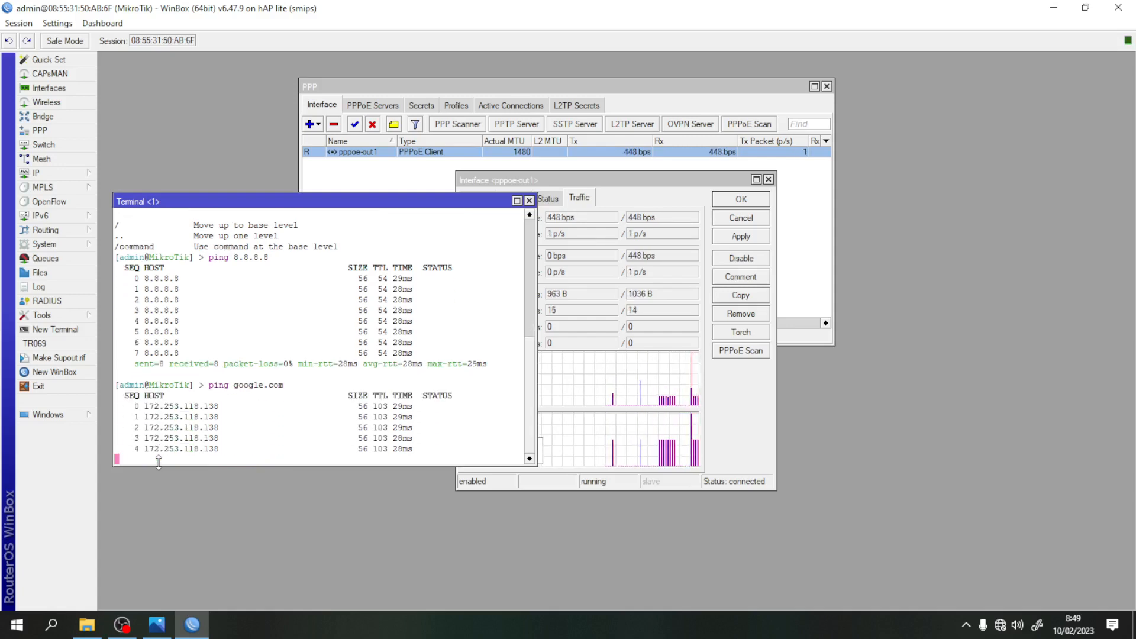
key(ctrl+c)
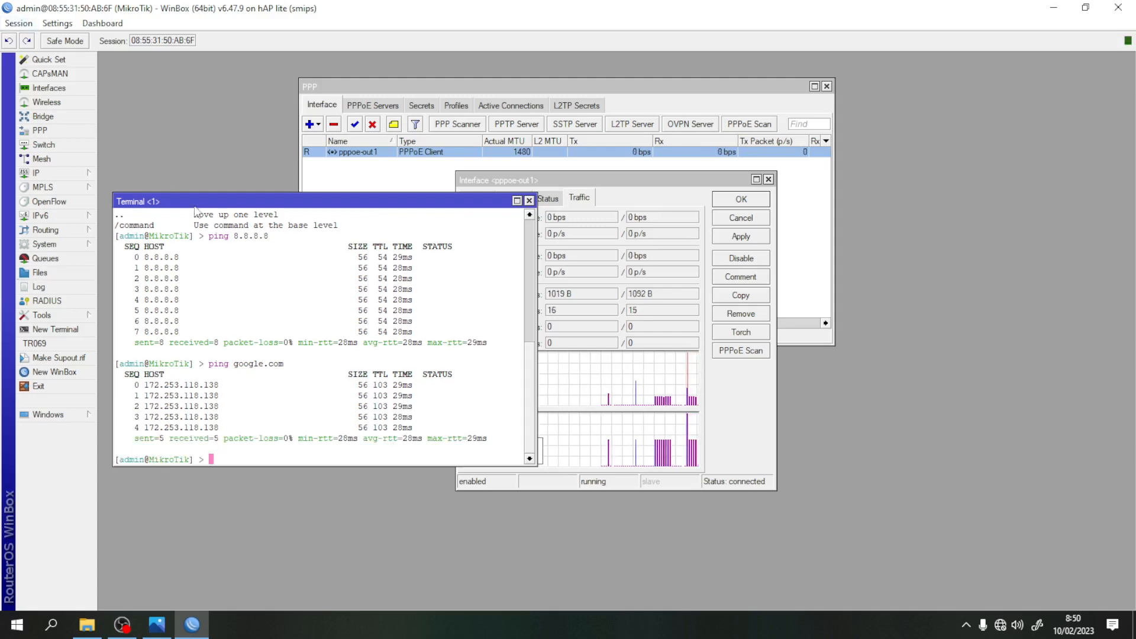
click(530, 201)
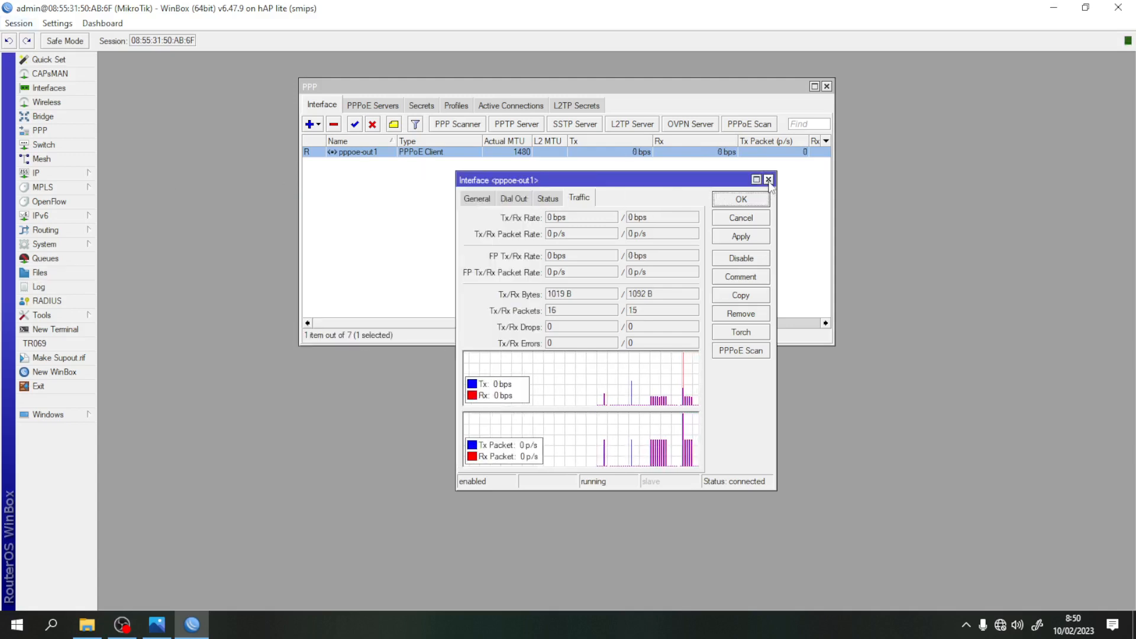
click(768, 178)
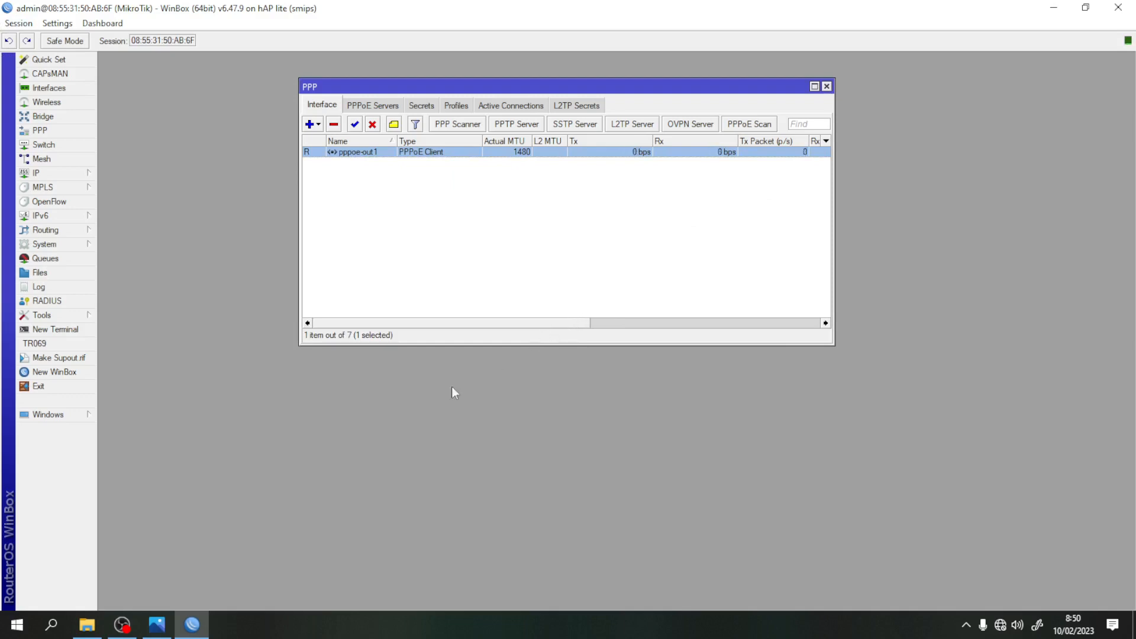
- Check the peer DNS servers and the 172.20.1.2 address learned from pppoe-out1
click(53, 177)
click(131, 275)
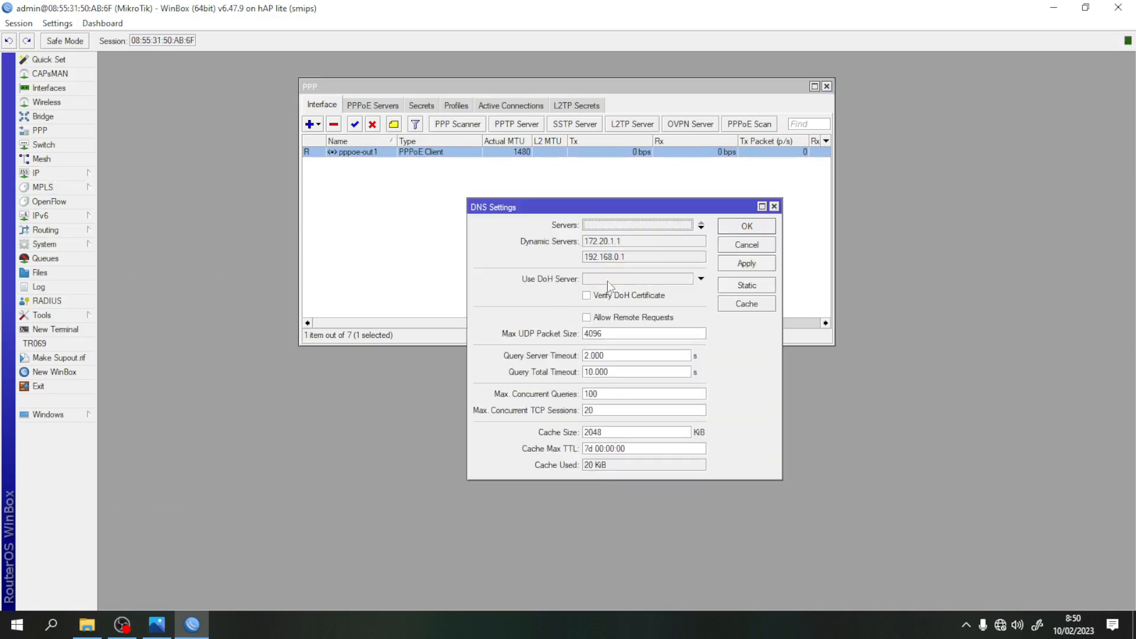
click(745, 230)
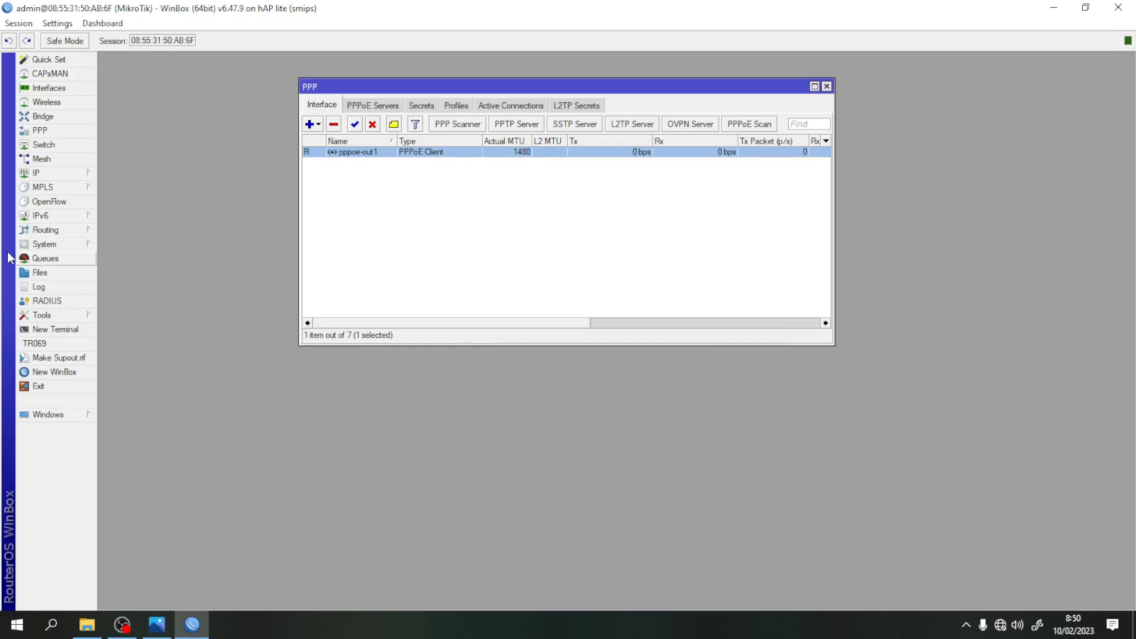
click(55, 173)
click(138, 203)
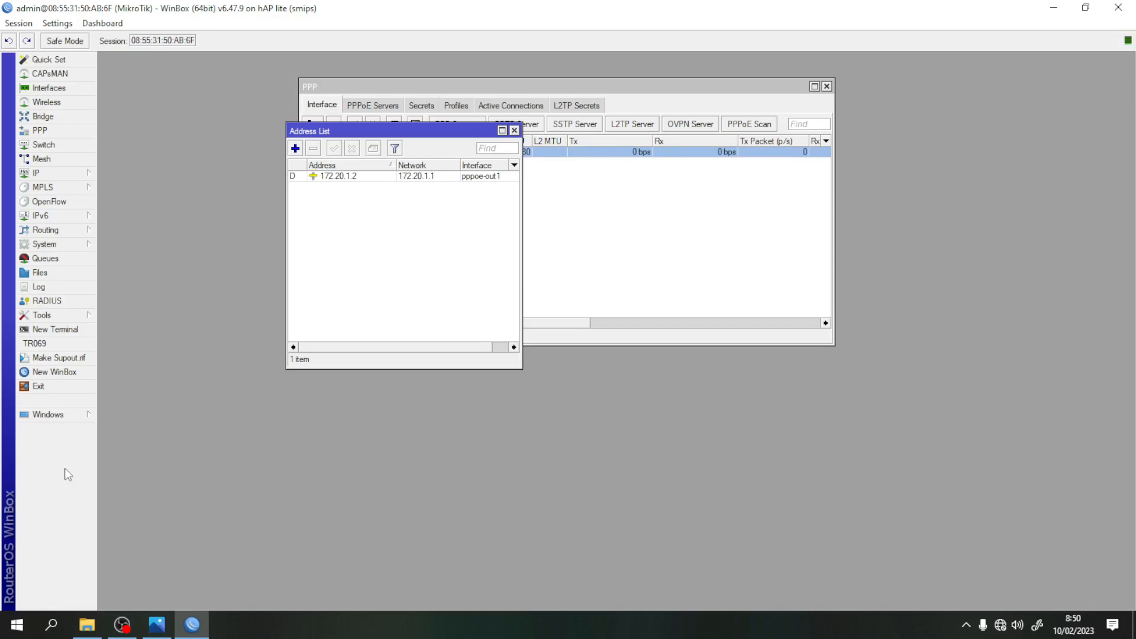
- Check the default route in IP > Routes, then close the route, address and PPP windows
click(74, 175)
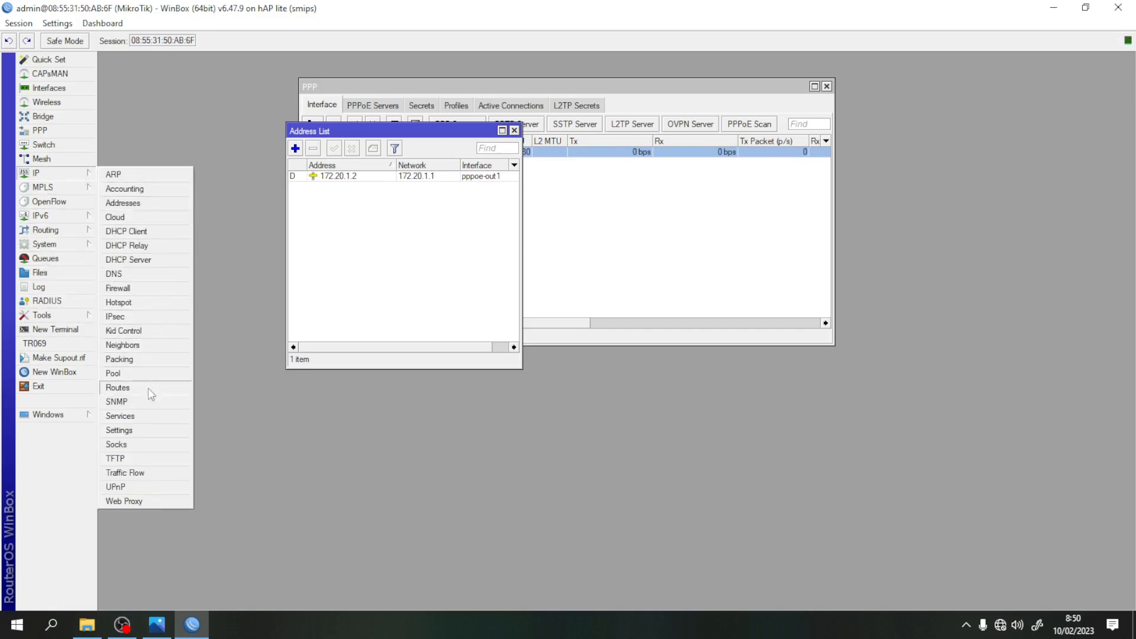
click(148, 388)
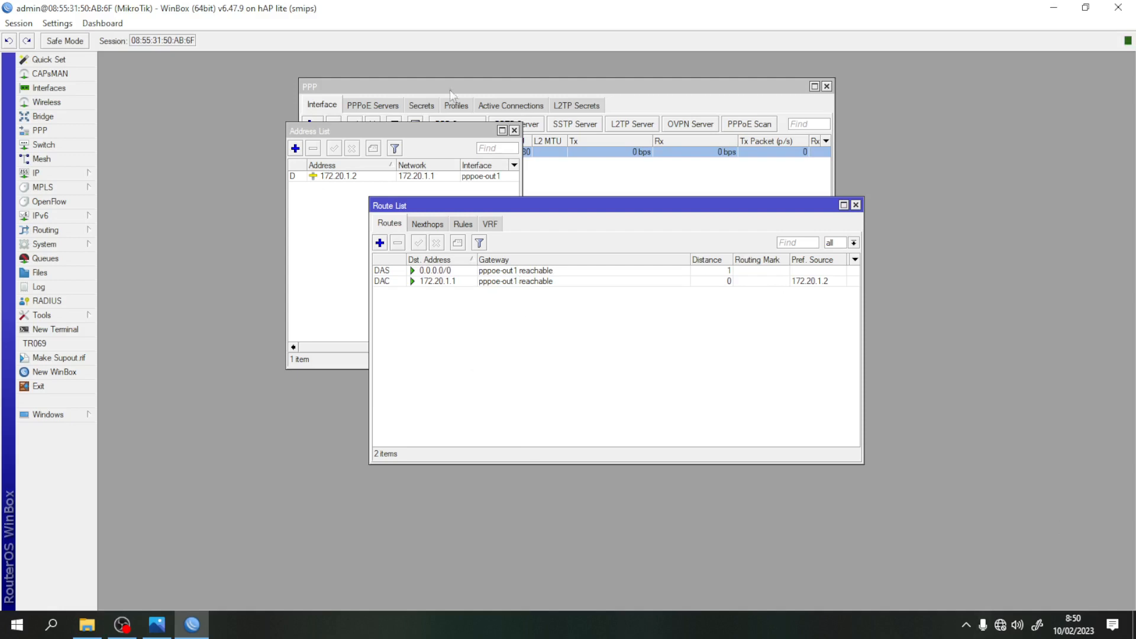
click(856, 206)
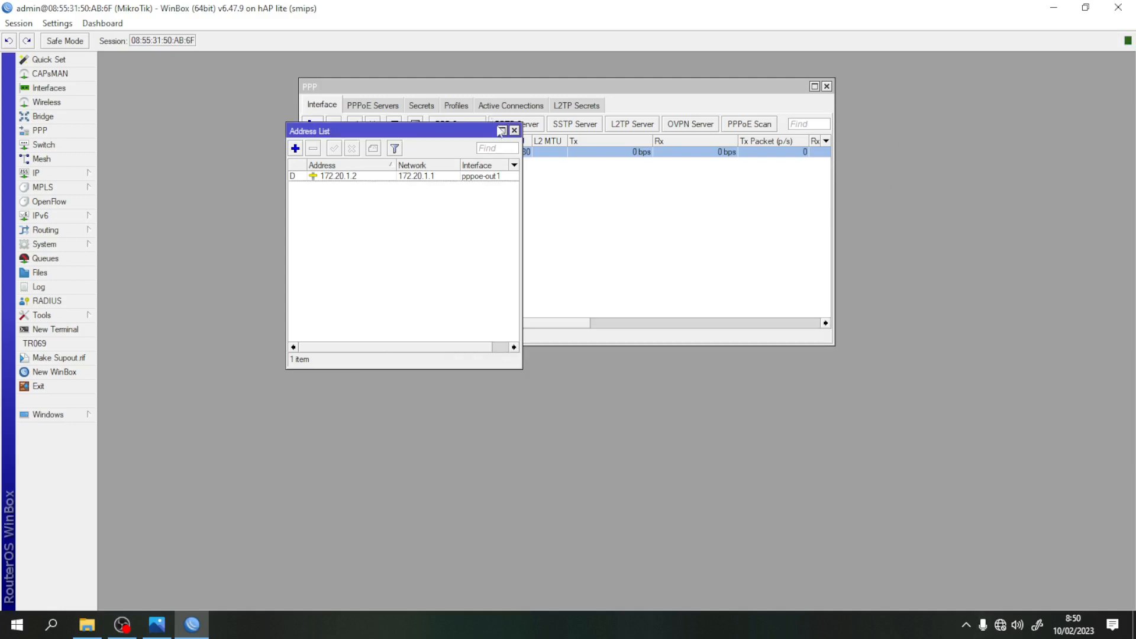
click(514, 130)
click(826, 87)
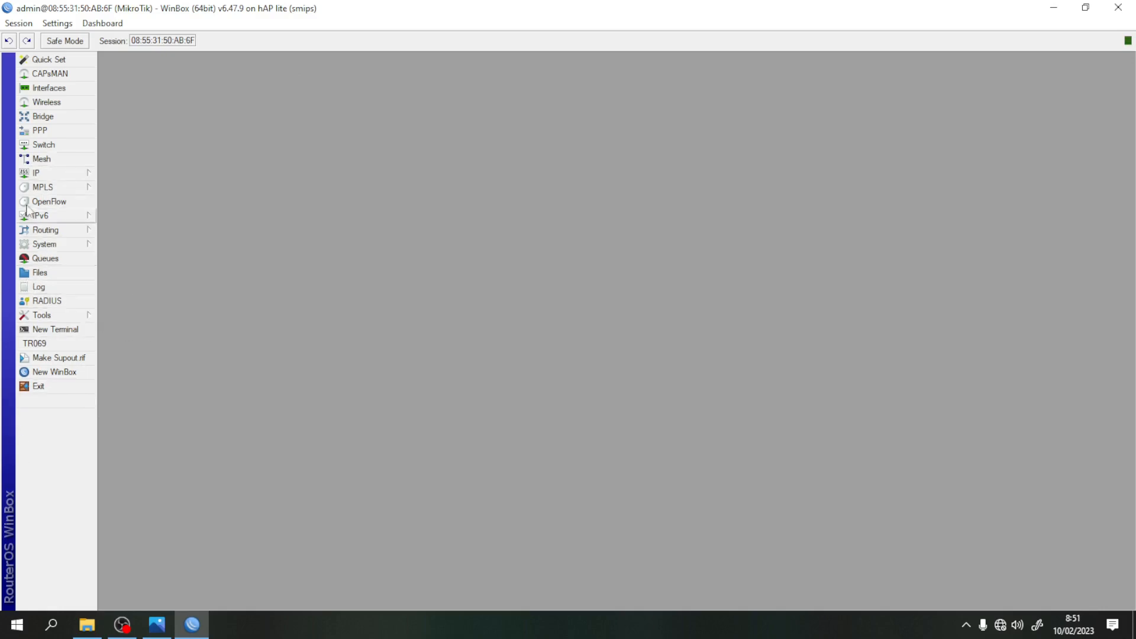
- Create a new srcnat firewall NAT rule matching Out. Interface pppoe-out1
click(34, 173)
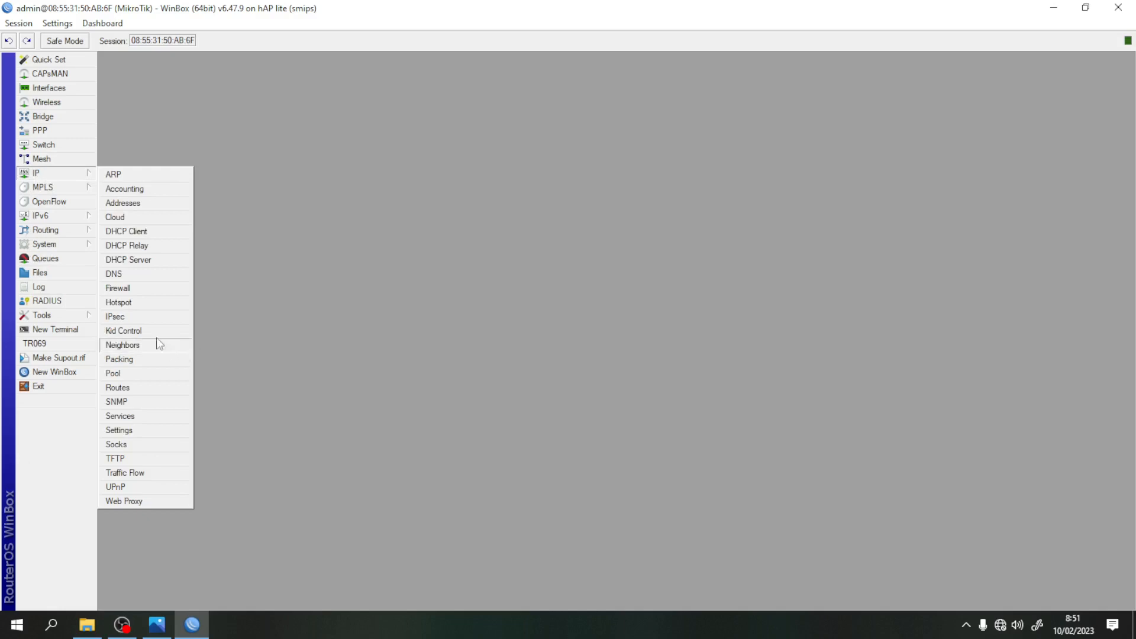
click(144, 289)
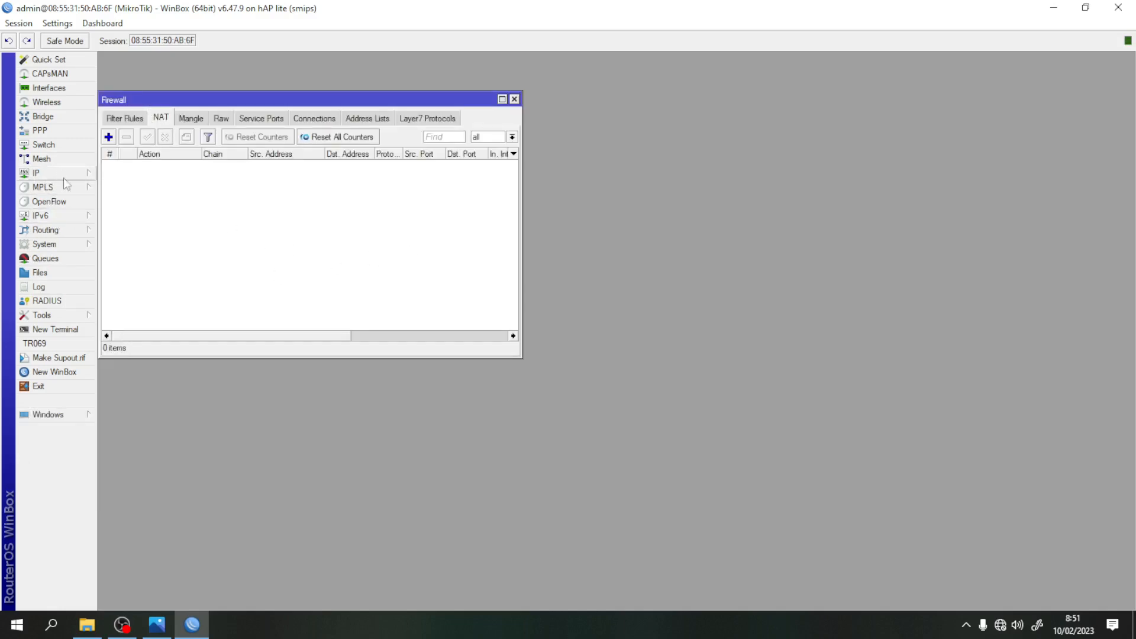
click(109, 137)
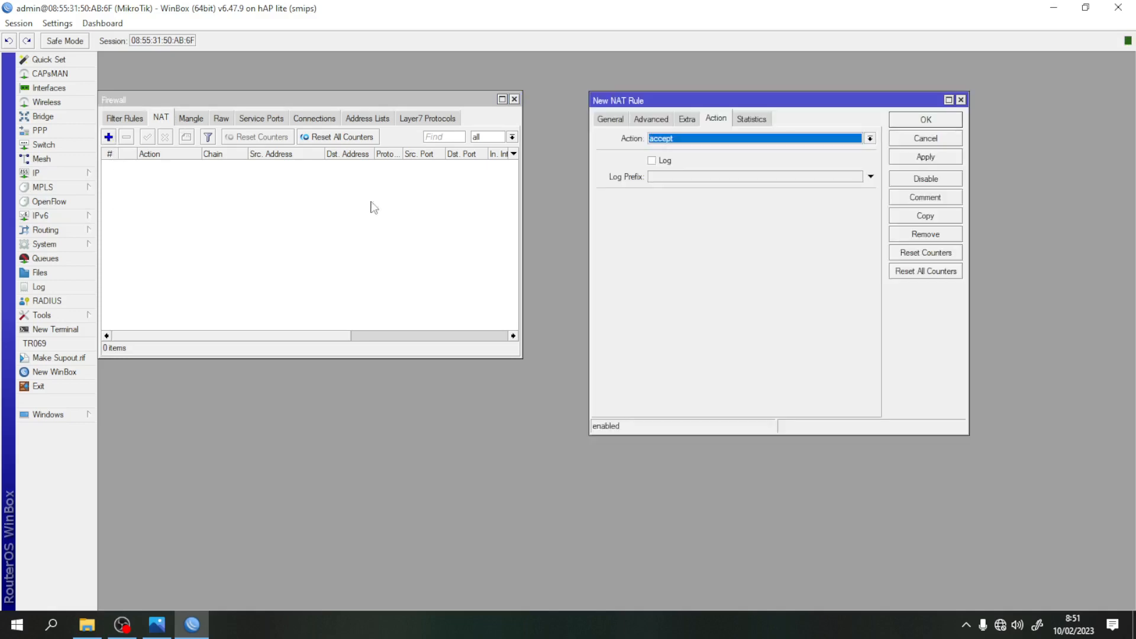
drag(789, 99, 458, 116)
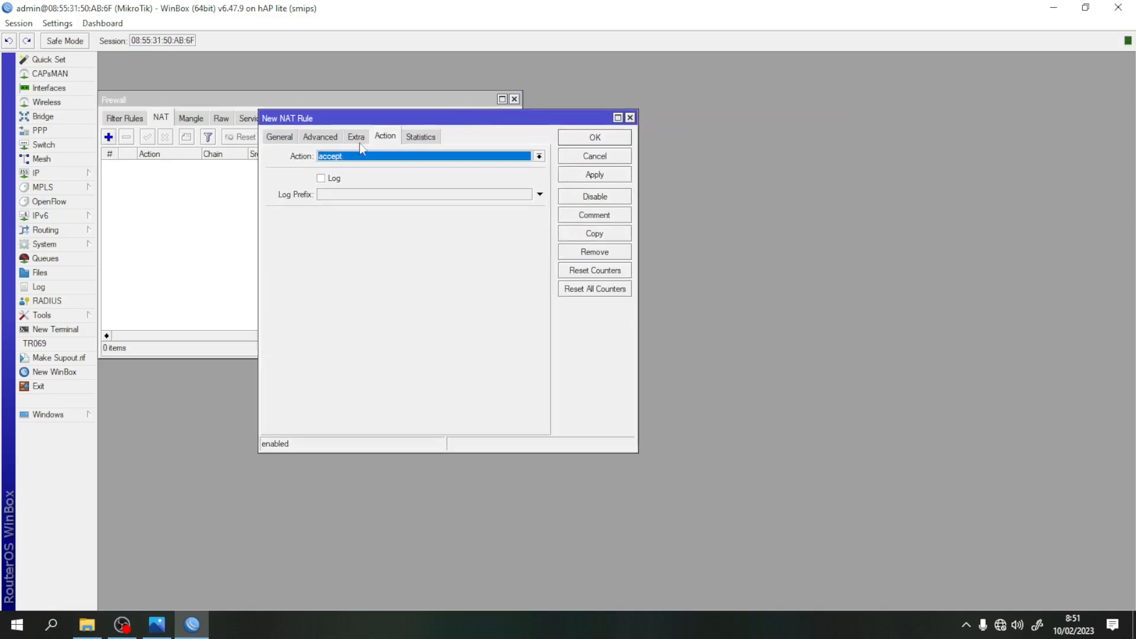
click(281, 140)
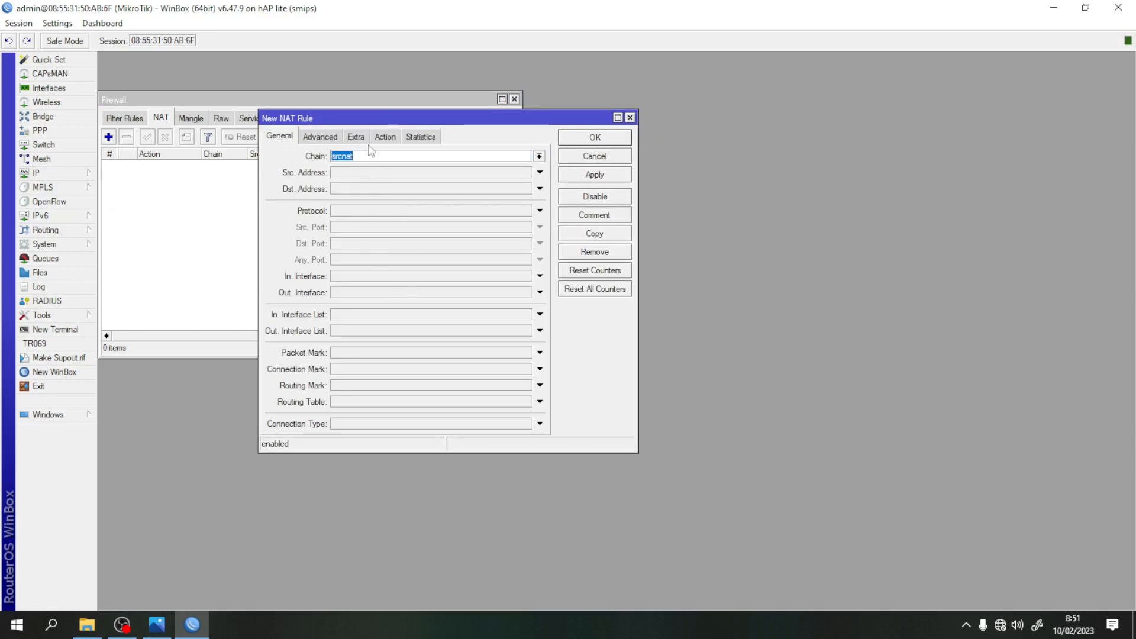
click(540, 293)
click(527, 293)
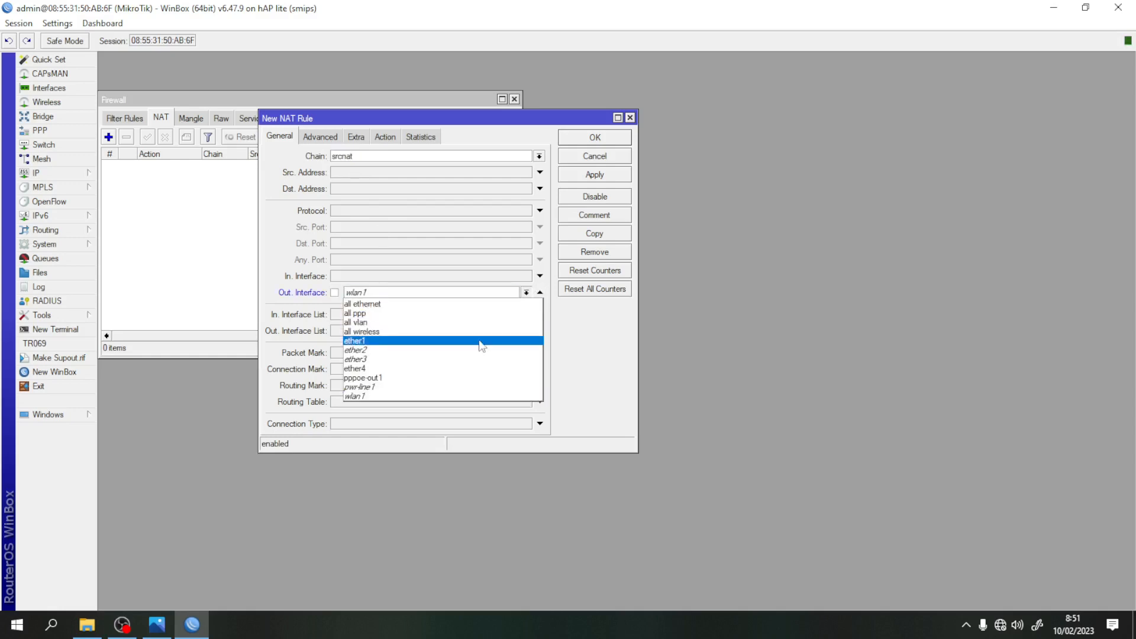
click(387, 380)
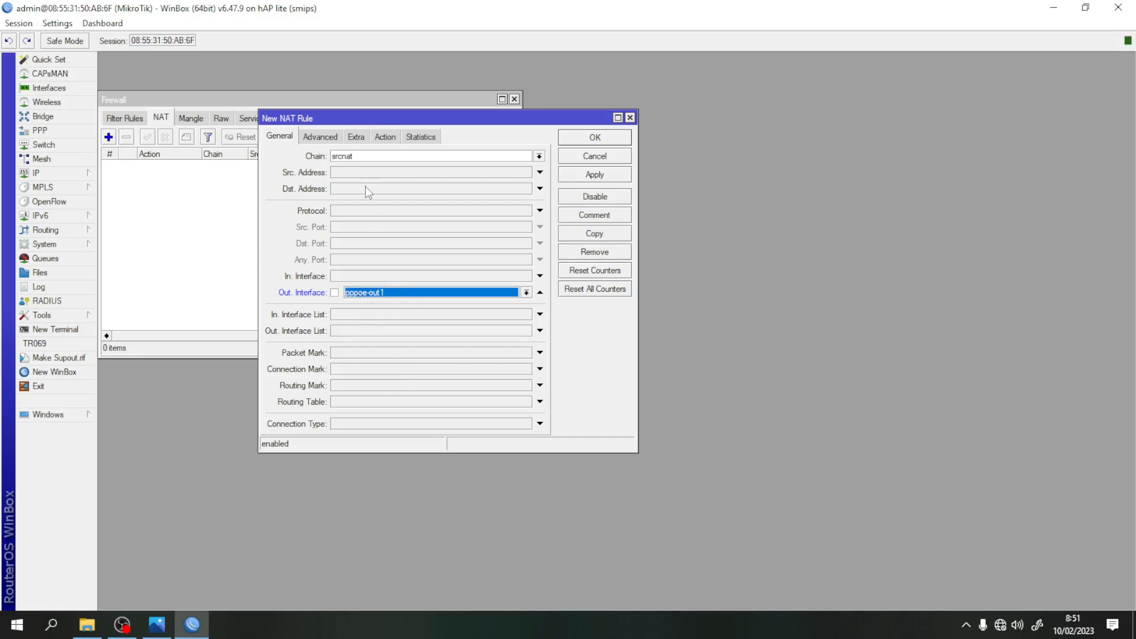
- Set the NAT rule's action to masquerade and save it
click(385, 137)
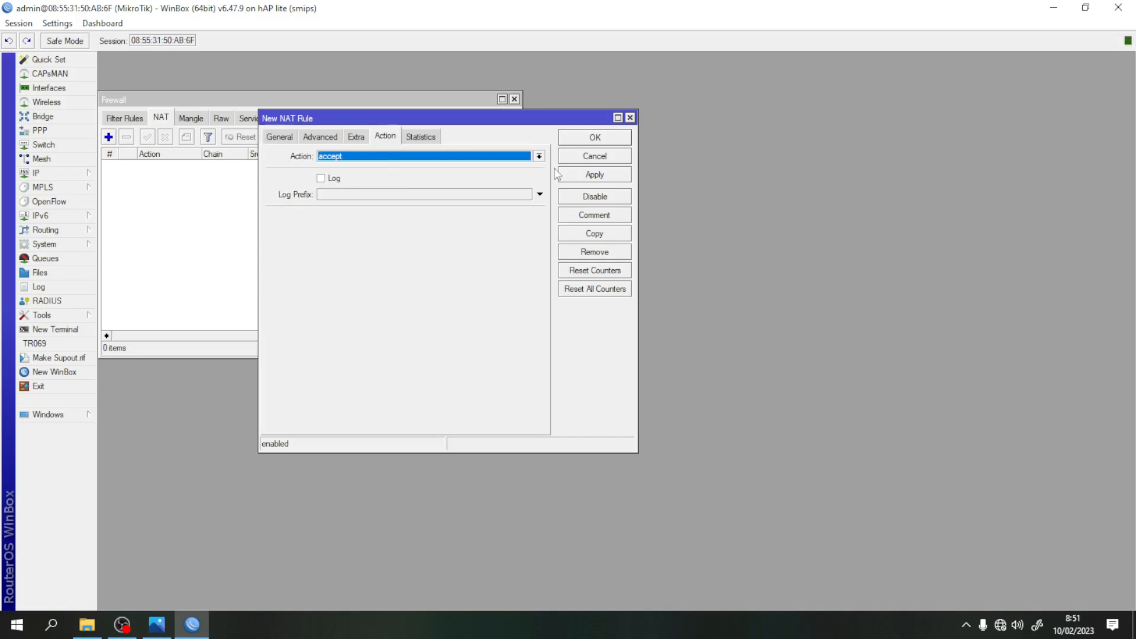
click(540, 156)
click(364, 223)
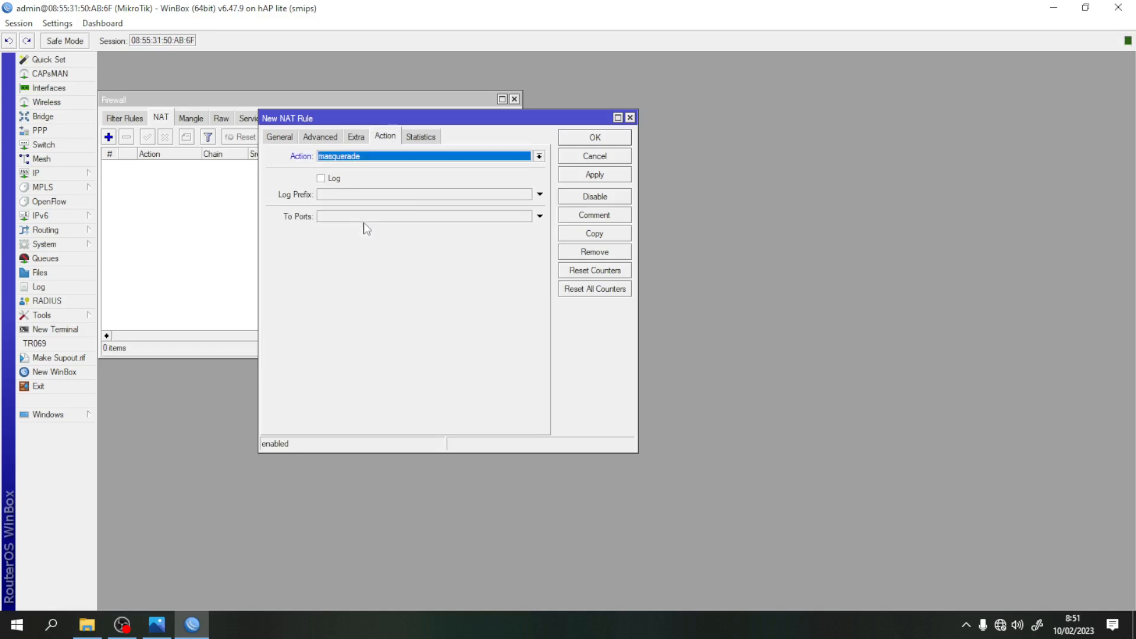
click(596, 175)
click(595, 138)
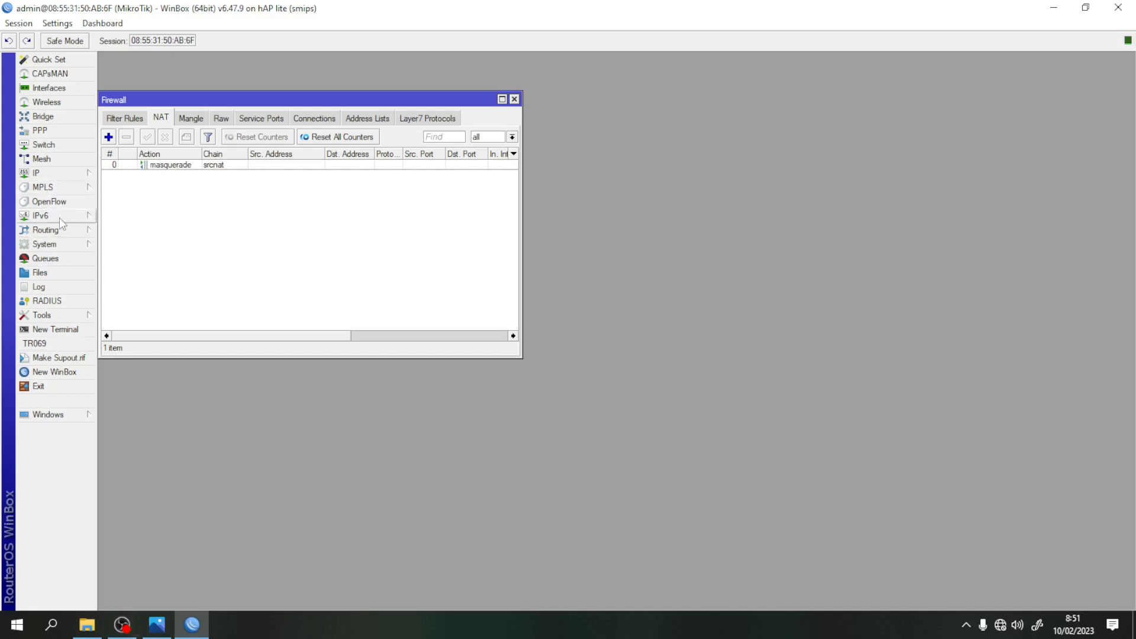
- Add the address 10.10.10.1/24 on interface ether4
click(63, 173)
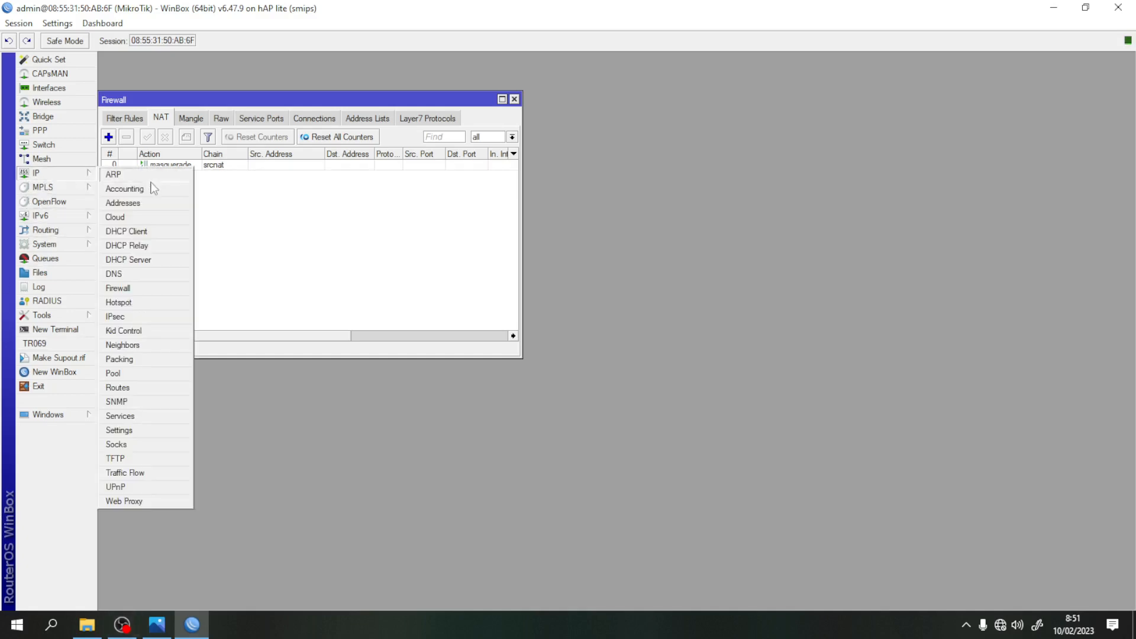
click(132, 205)
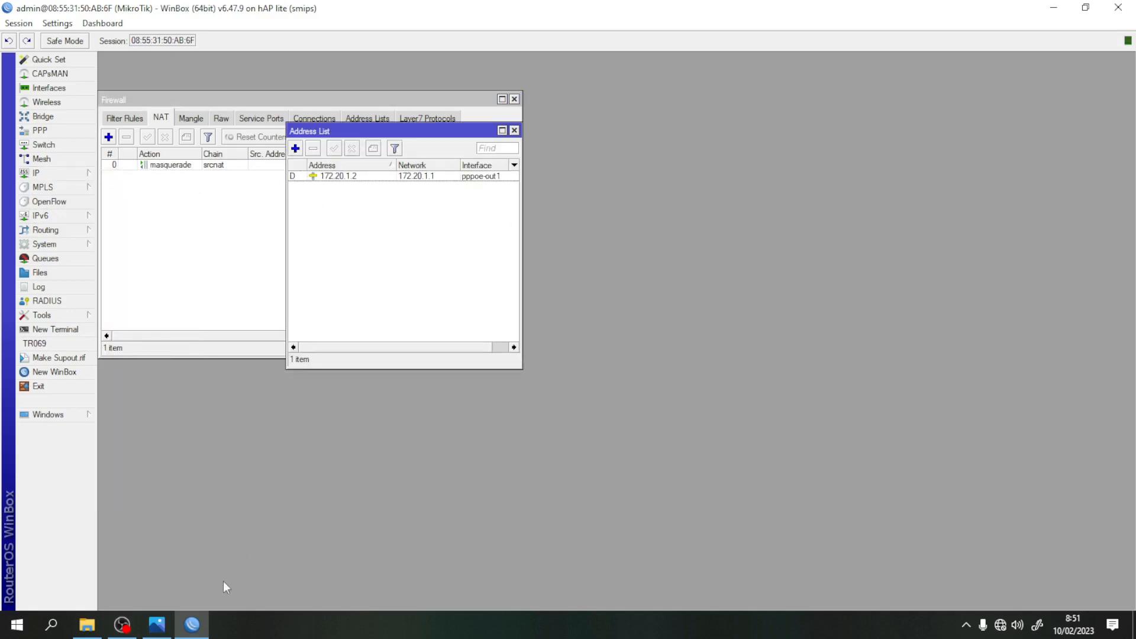
click(157, 624)
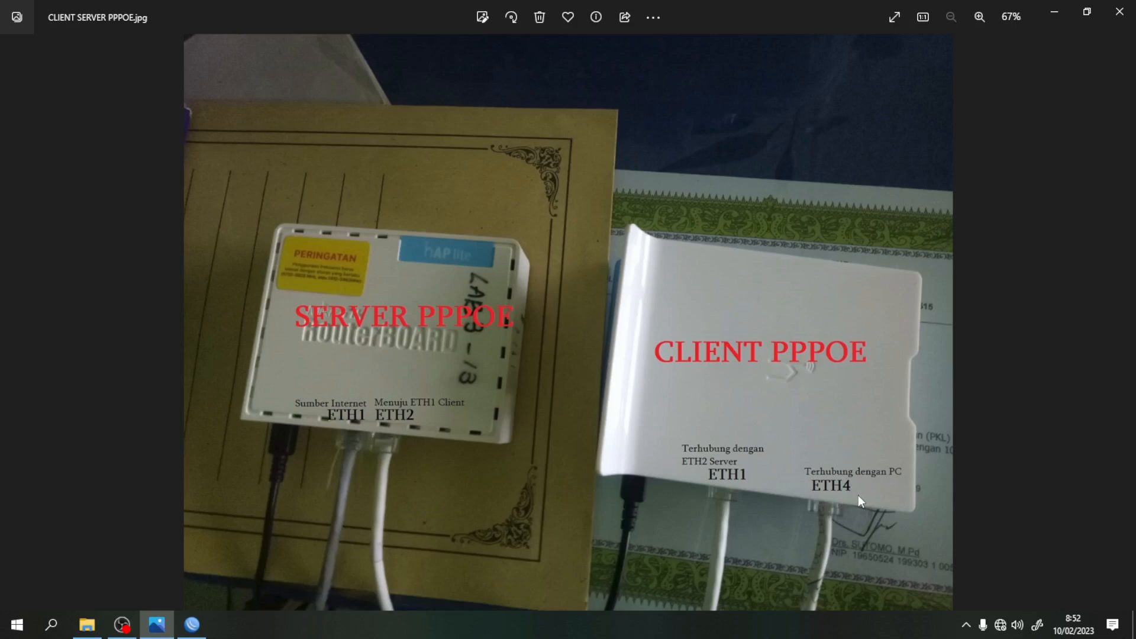
click(192, 624)
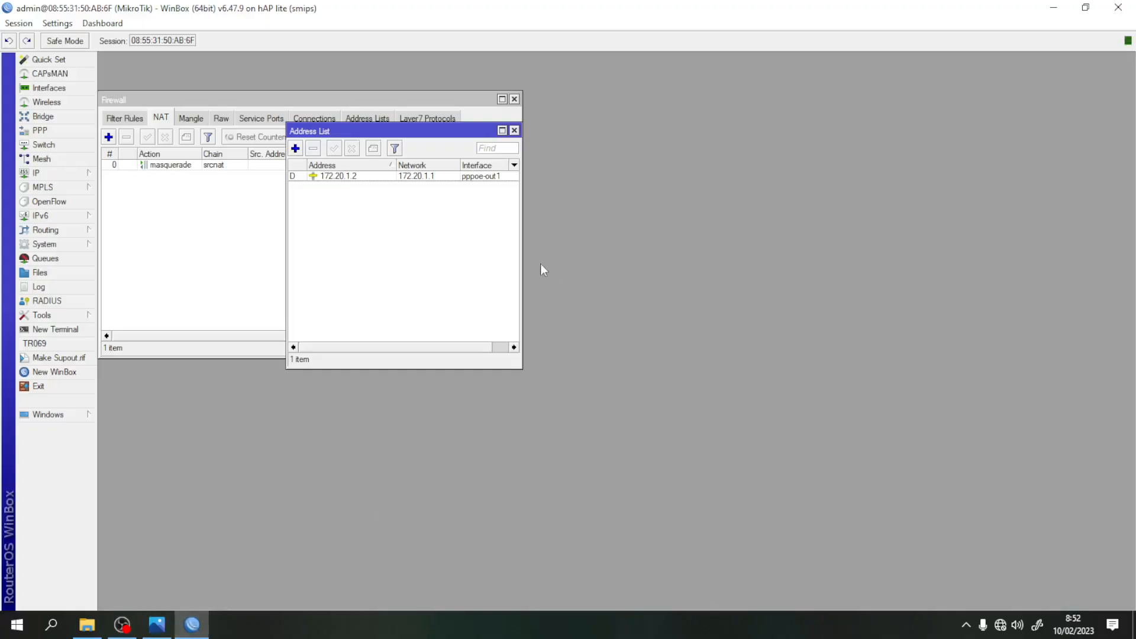
click(295, 148)
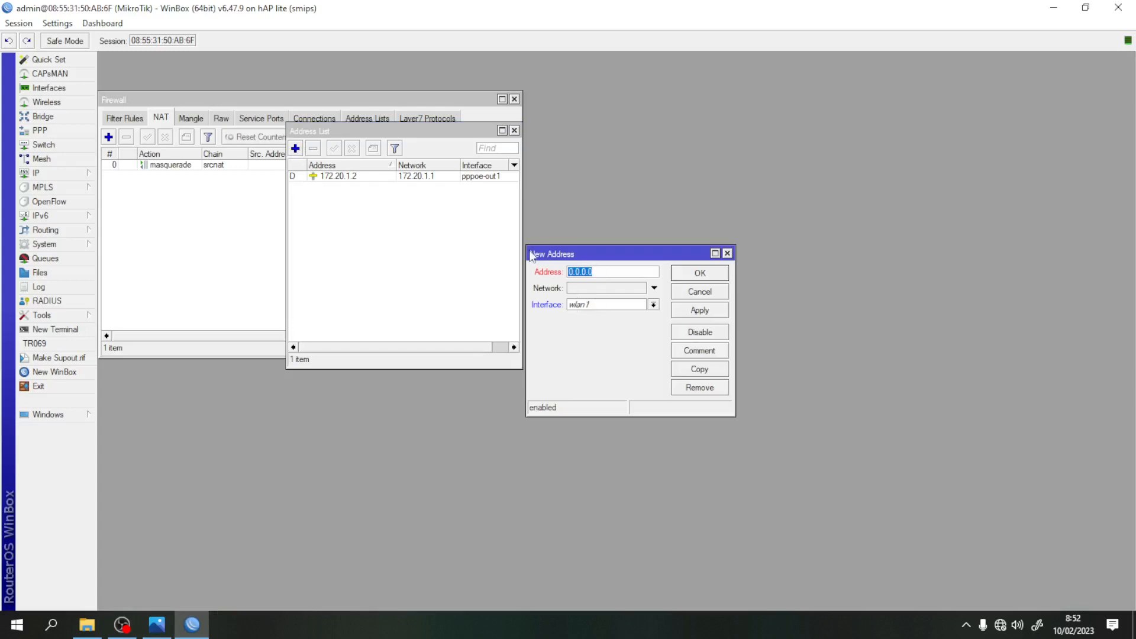
text(10)
click(653, 305)
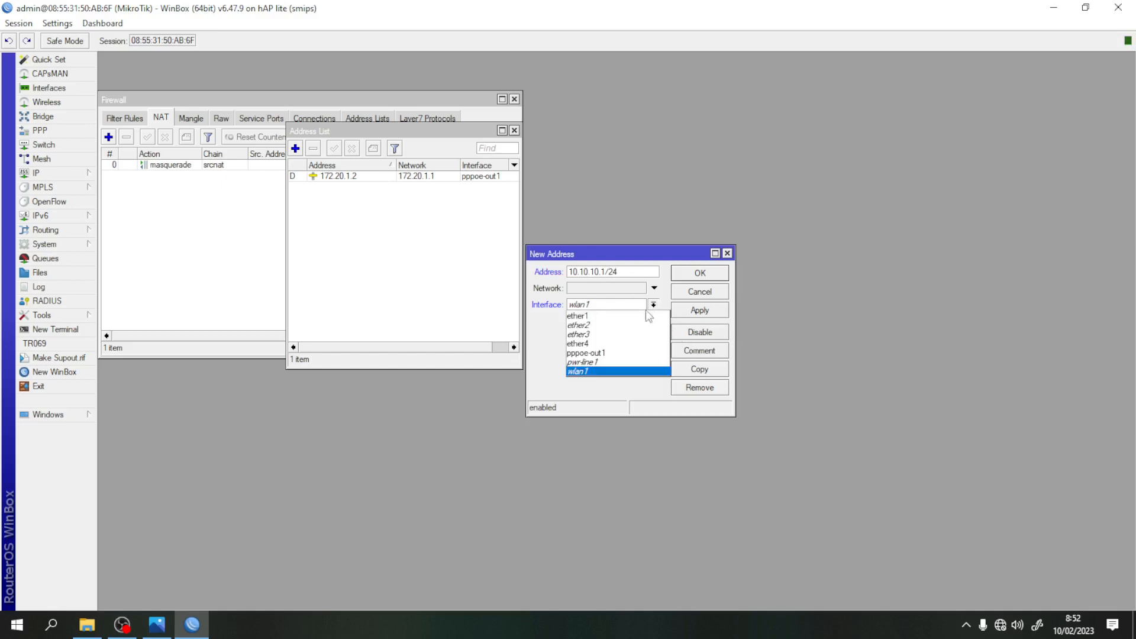
click(618, 343)
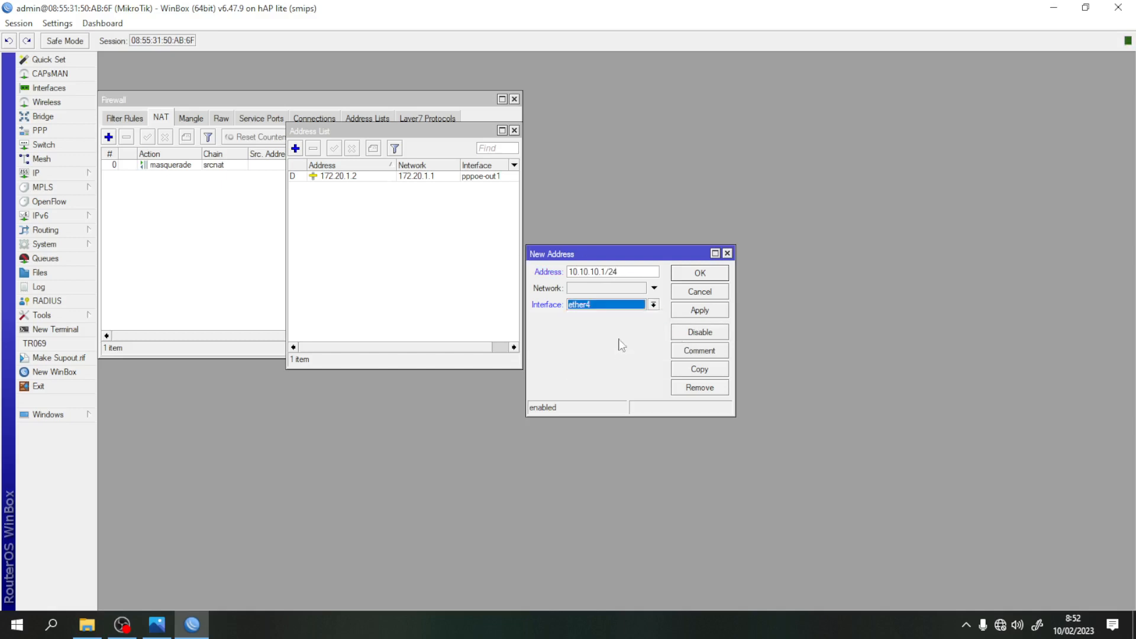
click(702, 310)
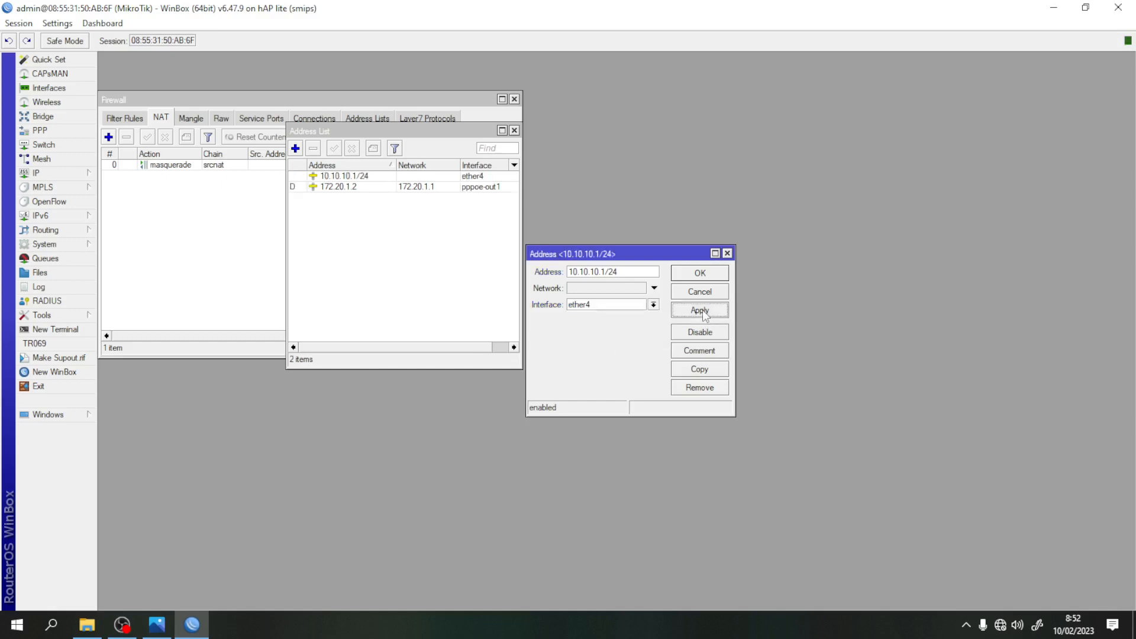
click(700, 274)
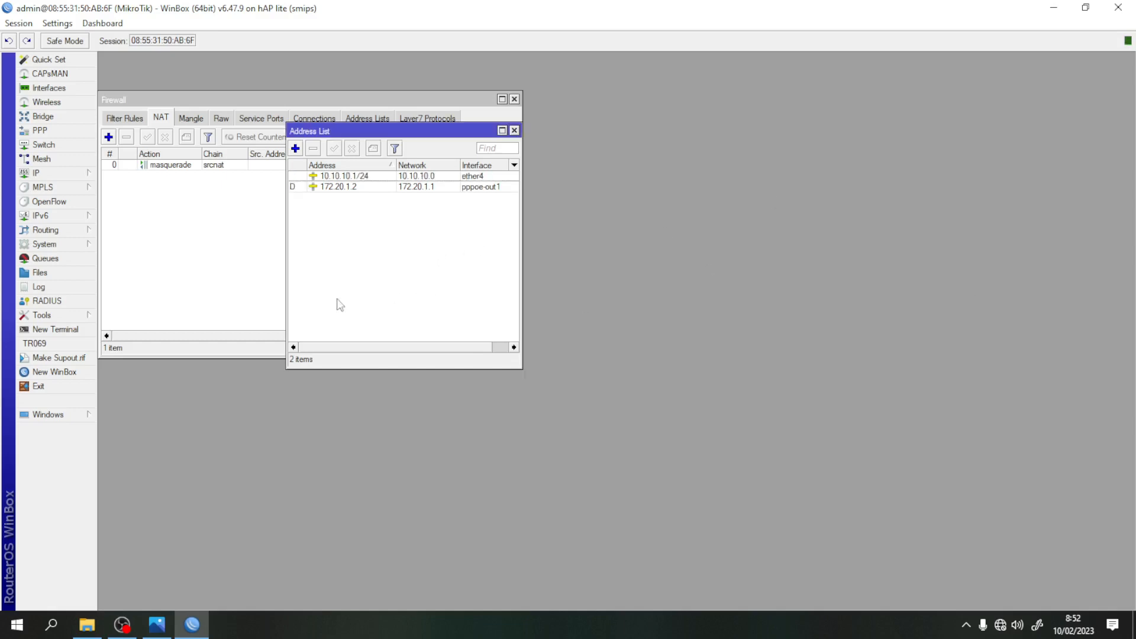
click(67, 175)
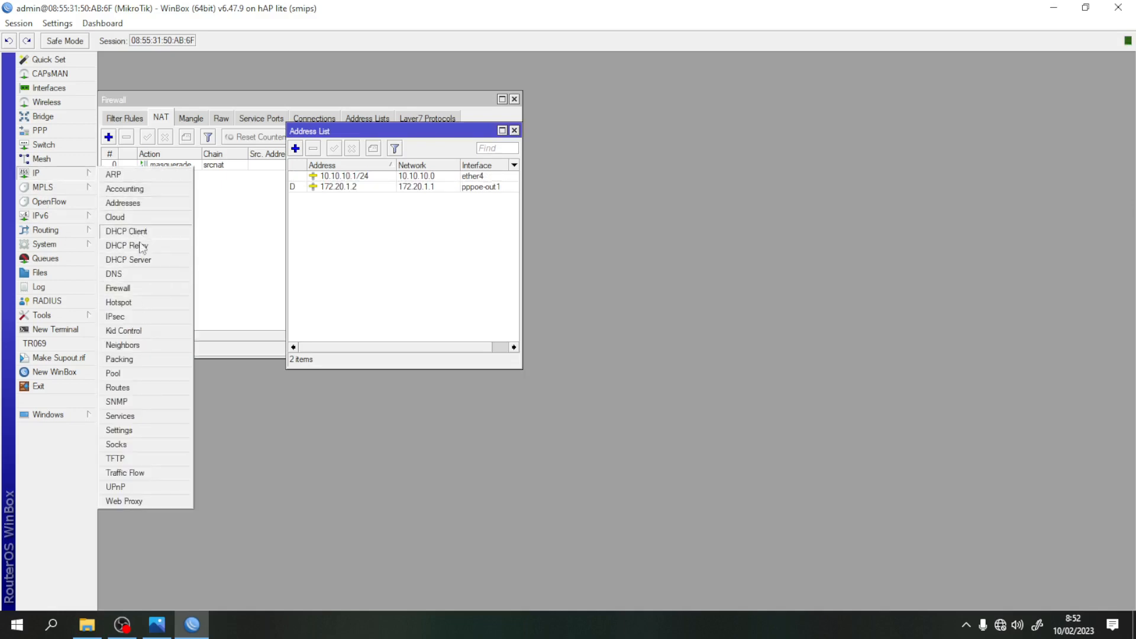
- Show the IP > DHCP Server list and close the Address List and Firewall windows
click(163, 261)
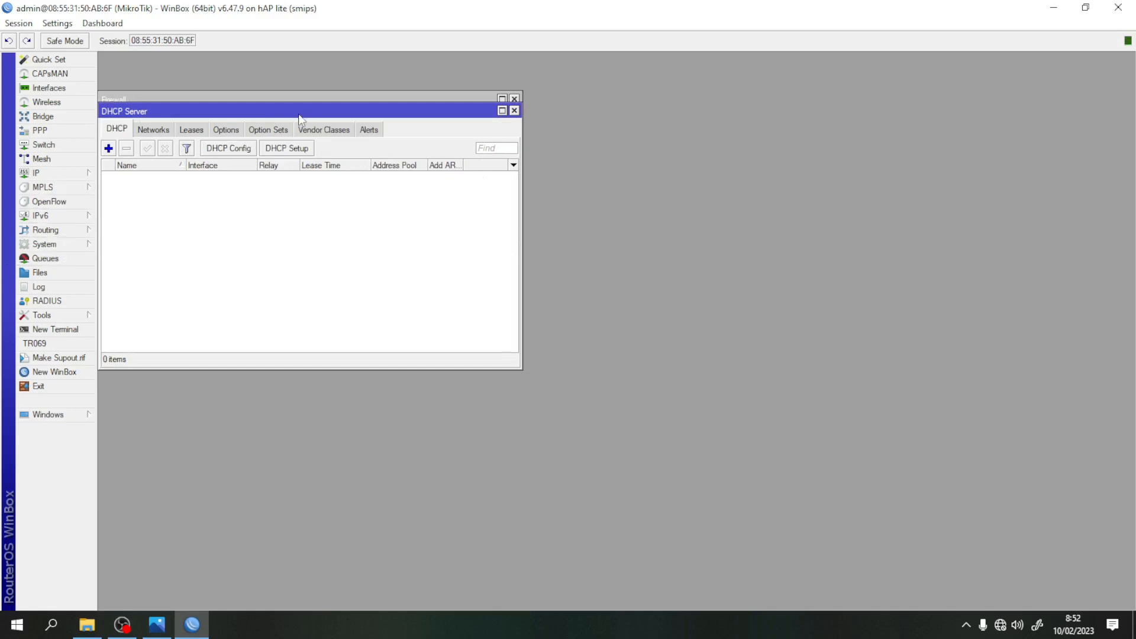
drag(303, 112, 842, 136)
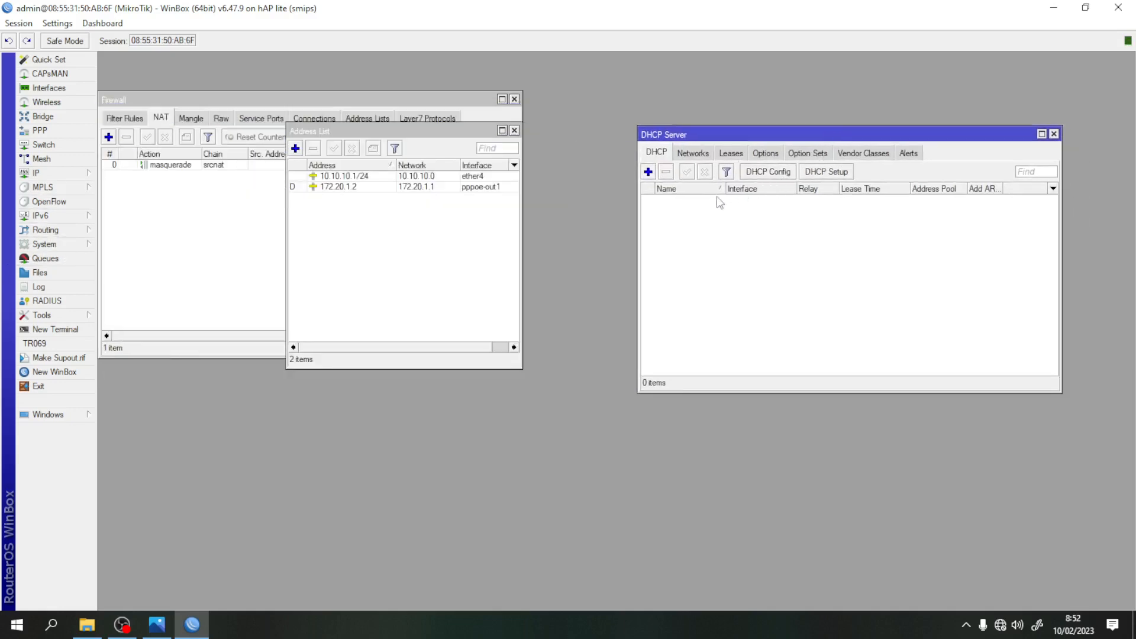
click(515, 131)
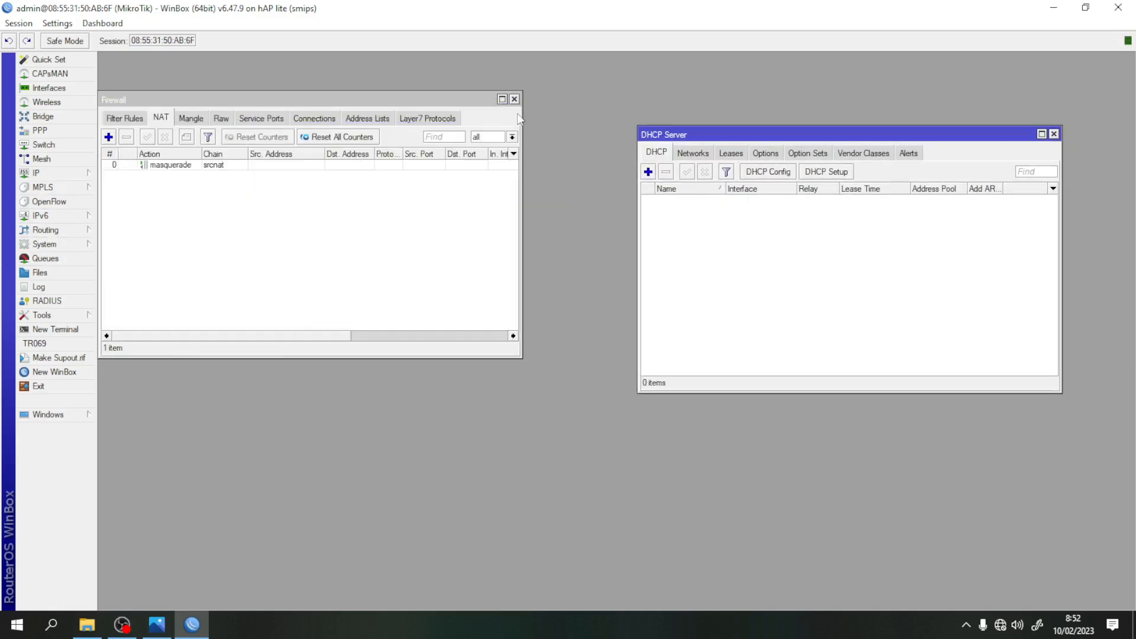
click(515, 98)
drag(792, 139, 405, 130)
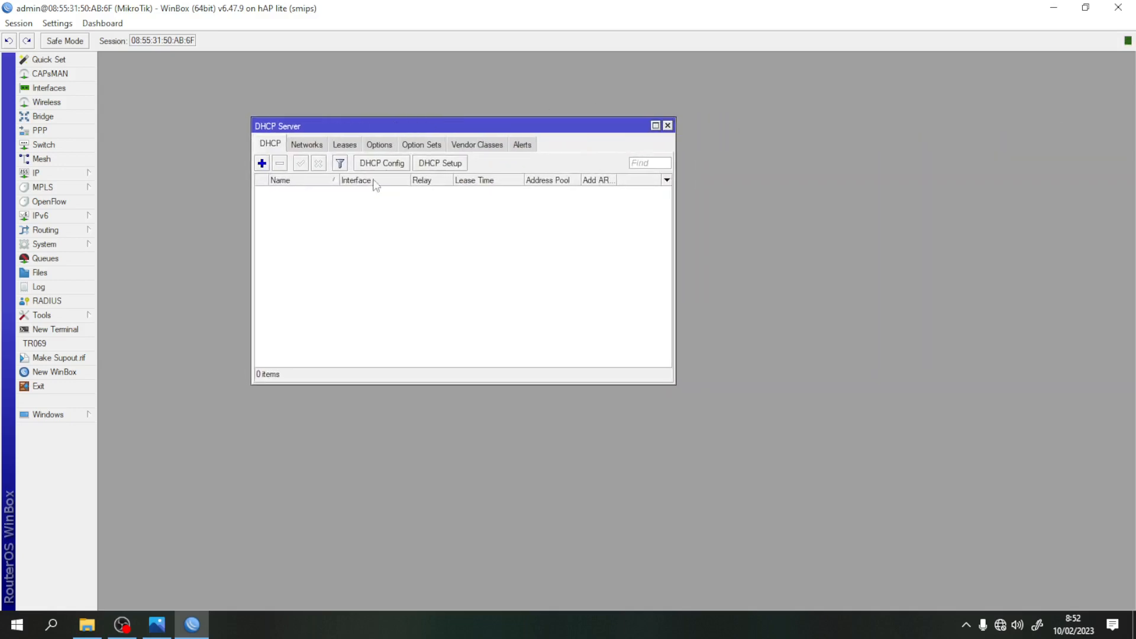
- Run DHCP Setup on ether4 with address space 10.10.10.0/24, gateway 10.10.10.1 and the default address pool
click(440, 165)
drag(640, 297, 506, 189)
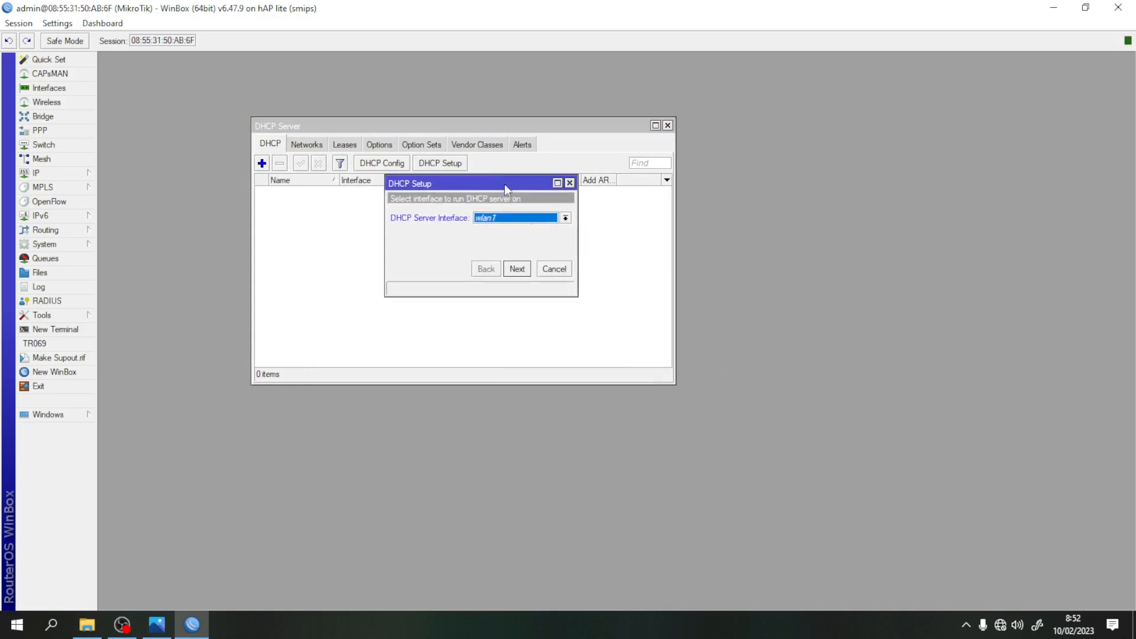
click(565, 218)
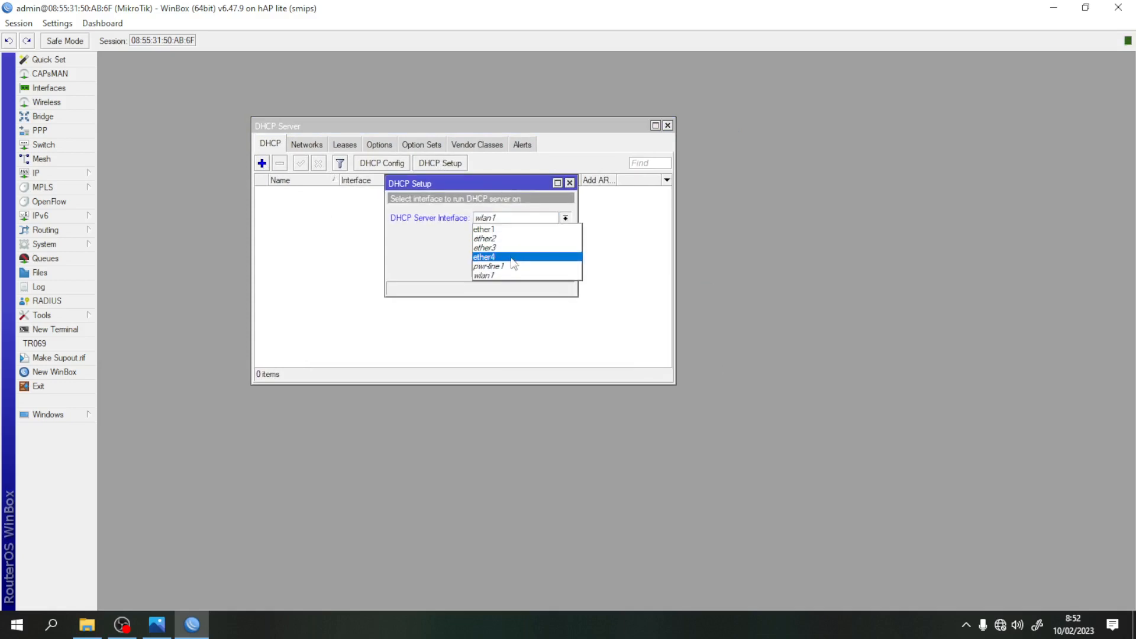
click(512, 259)
click(518, 269)
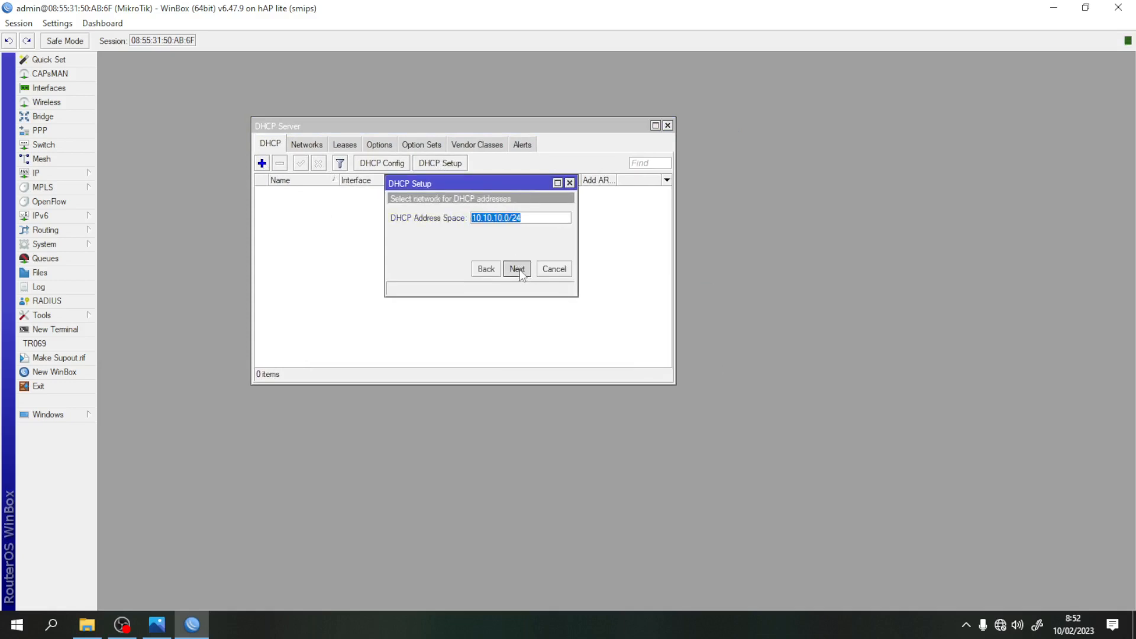
click(517, 268)
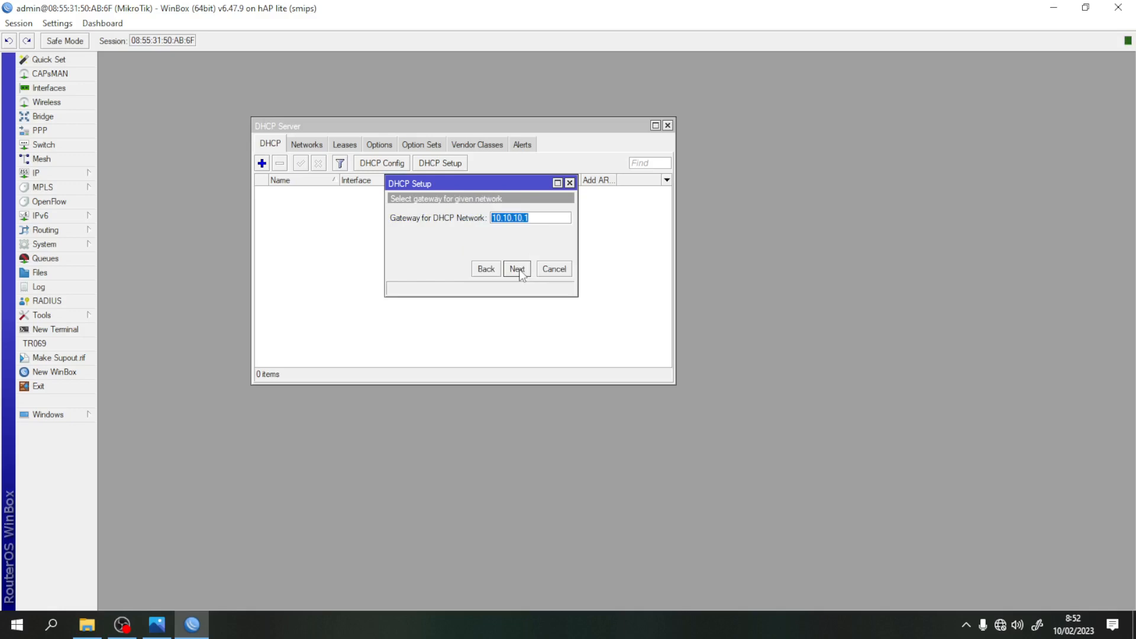
click(518, 268)
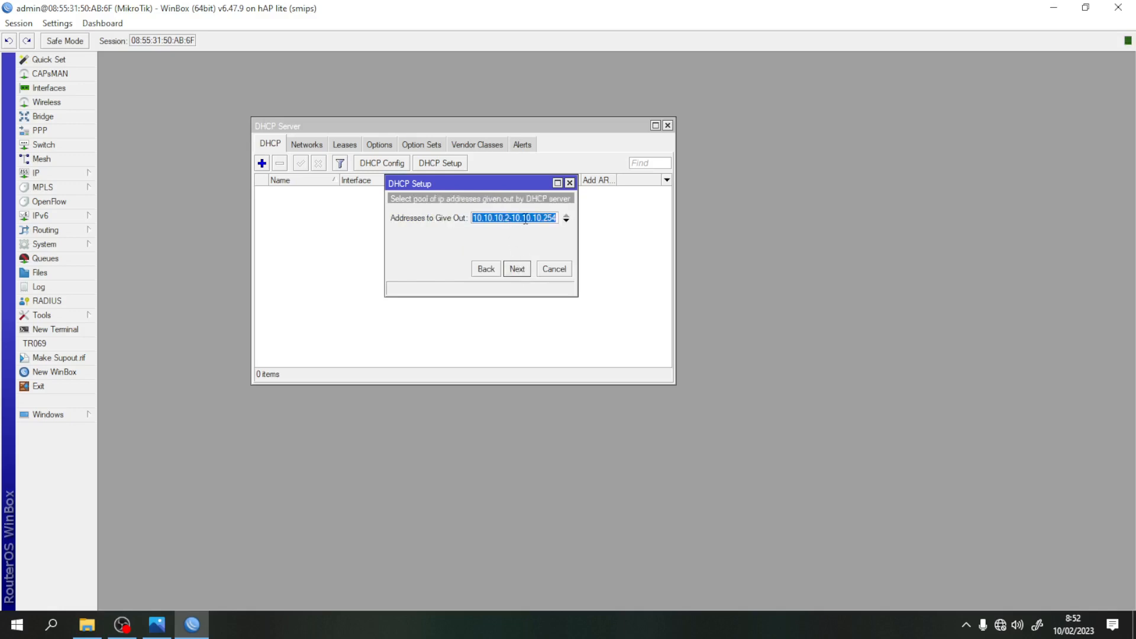
click(557, 219)
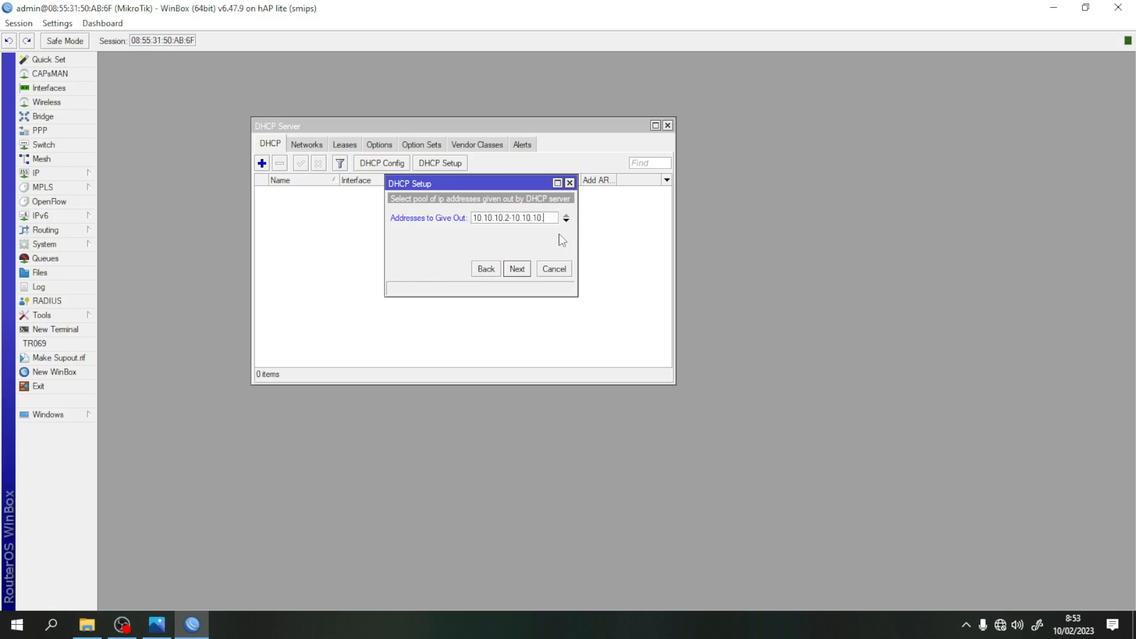
click(520, 272)
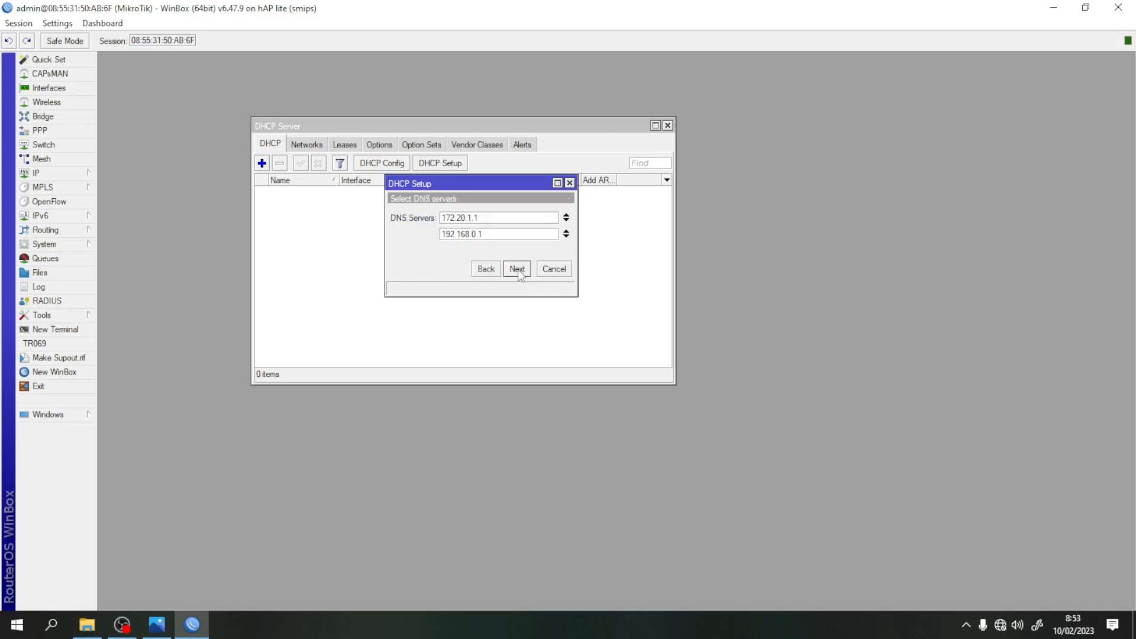
- Add DNS server 8.8.8.8, set a 10:10:00 lease time and finish creating dhcp1
click(566, 236)
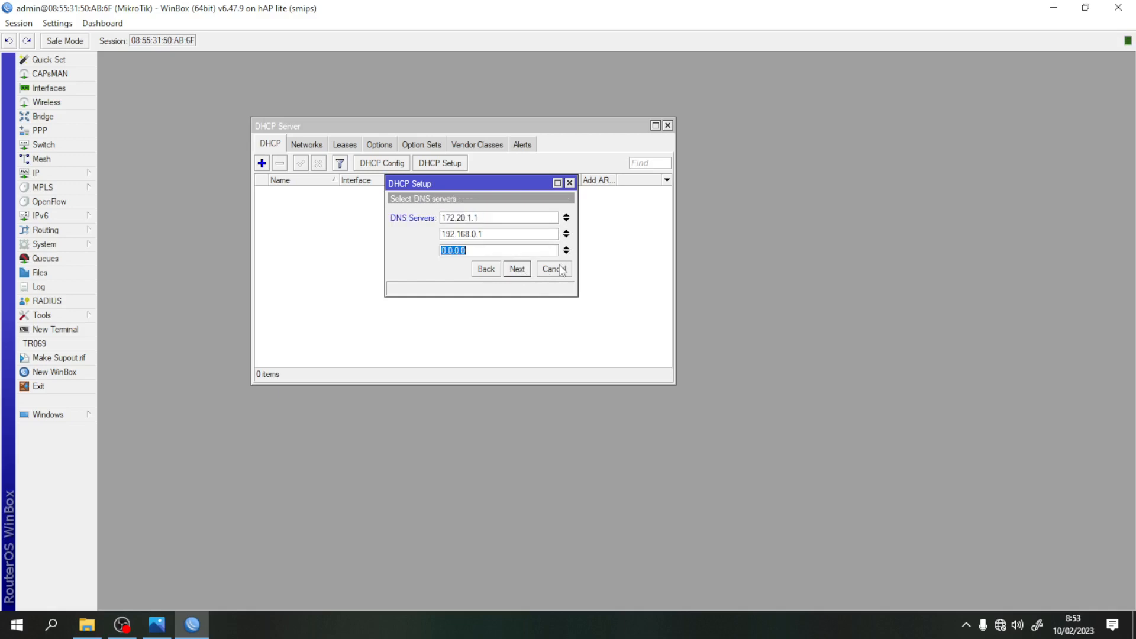
text(8.8.8.8)
click(517, 269)
click(442, 219)
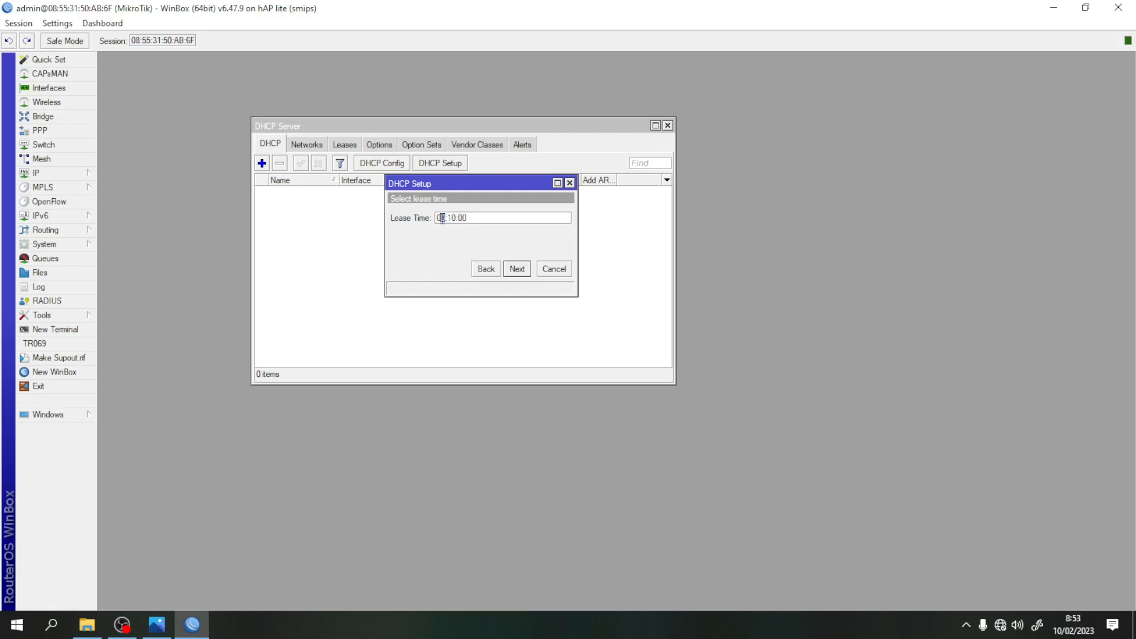
text(10)
click(518, 270)
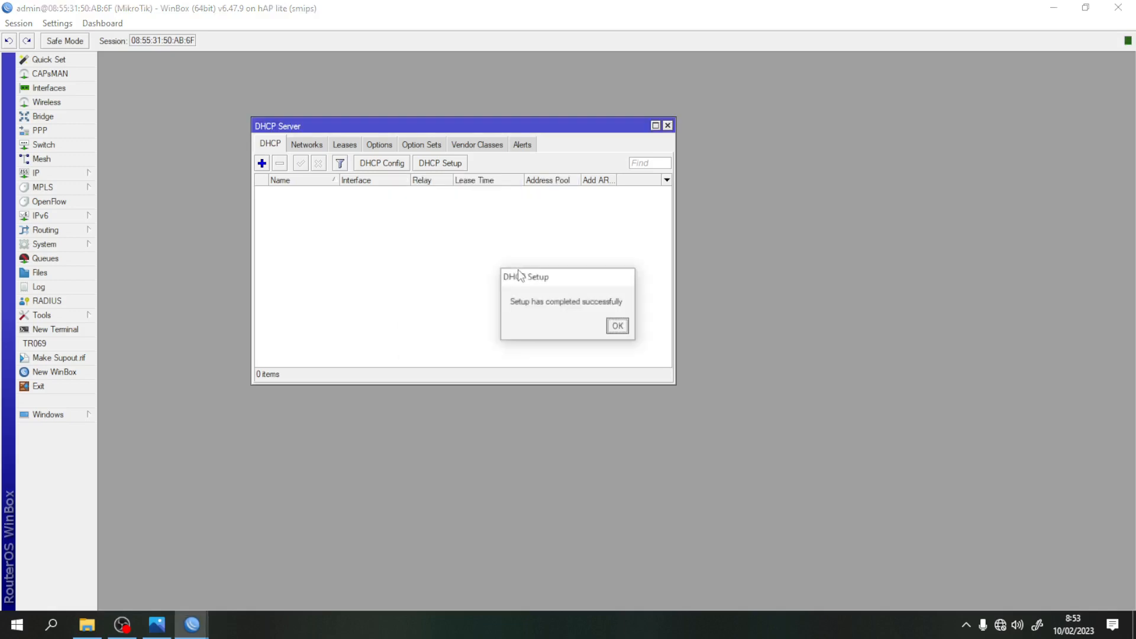
click(618, 327)
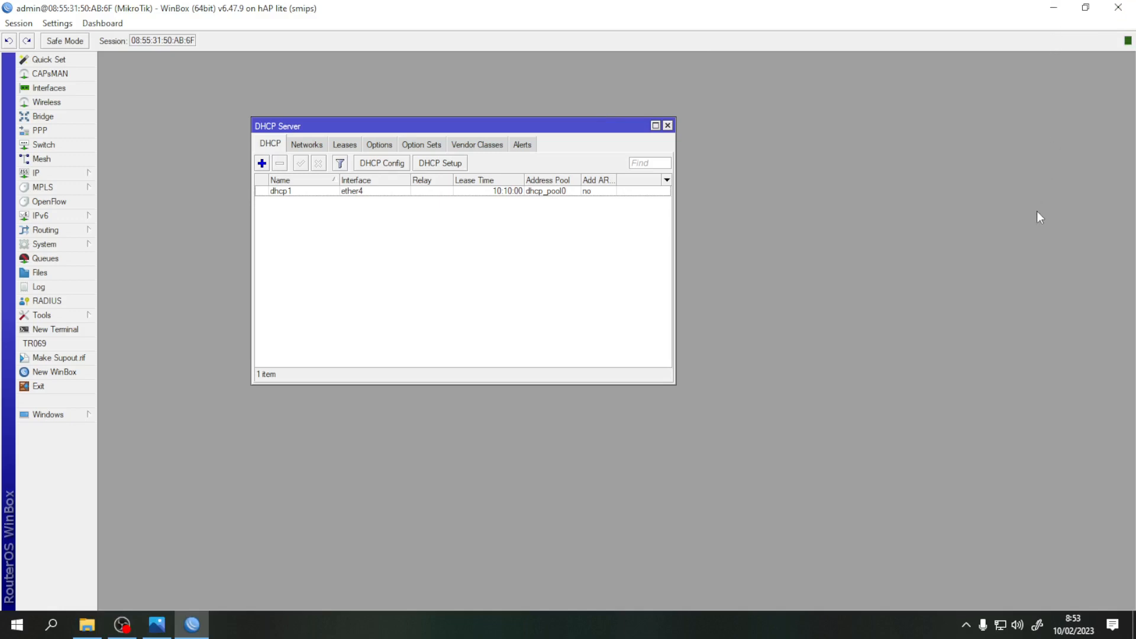
- Minimize the WinBox, Photos and File Explorer windows
click(1053, 10)
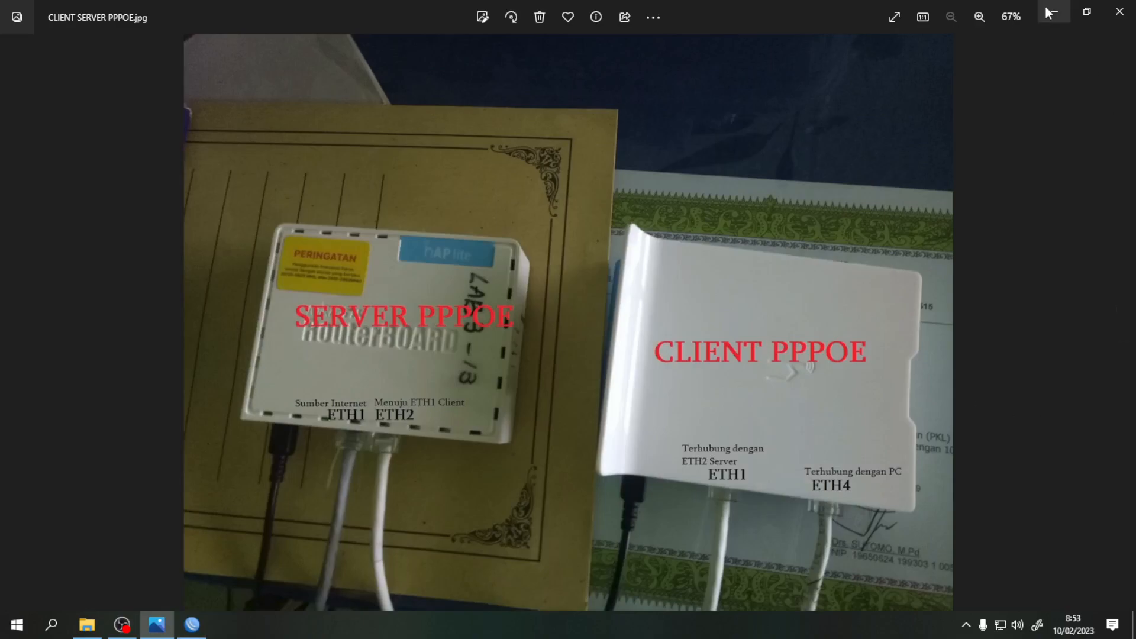
click(1051, 13)
click(1049, 12)
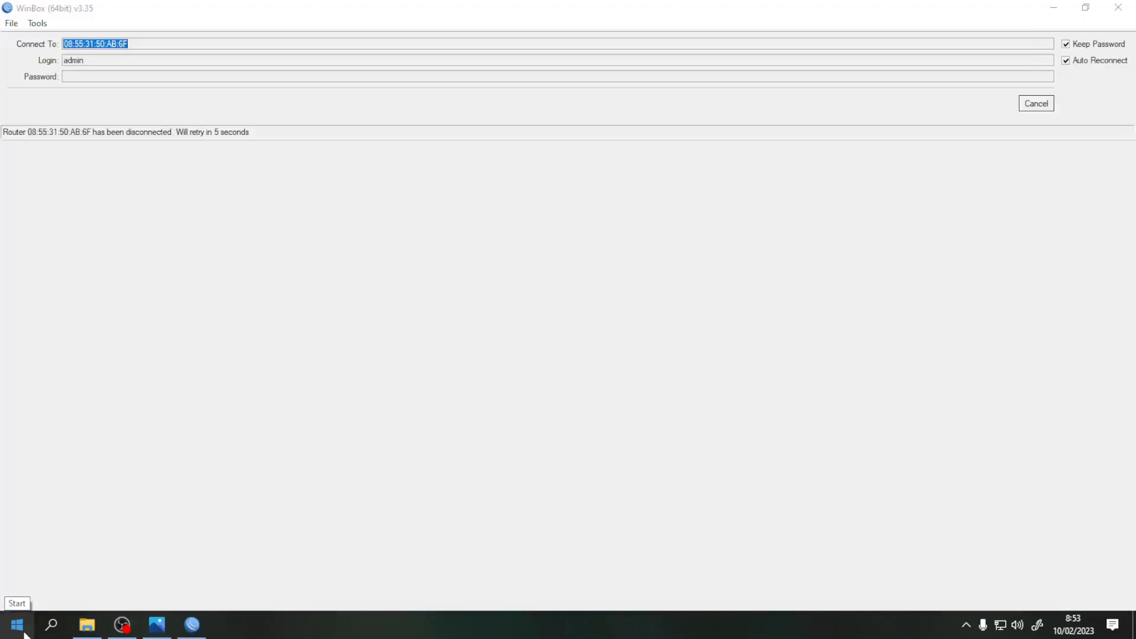
click(1118, 8)
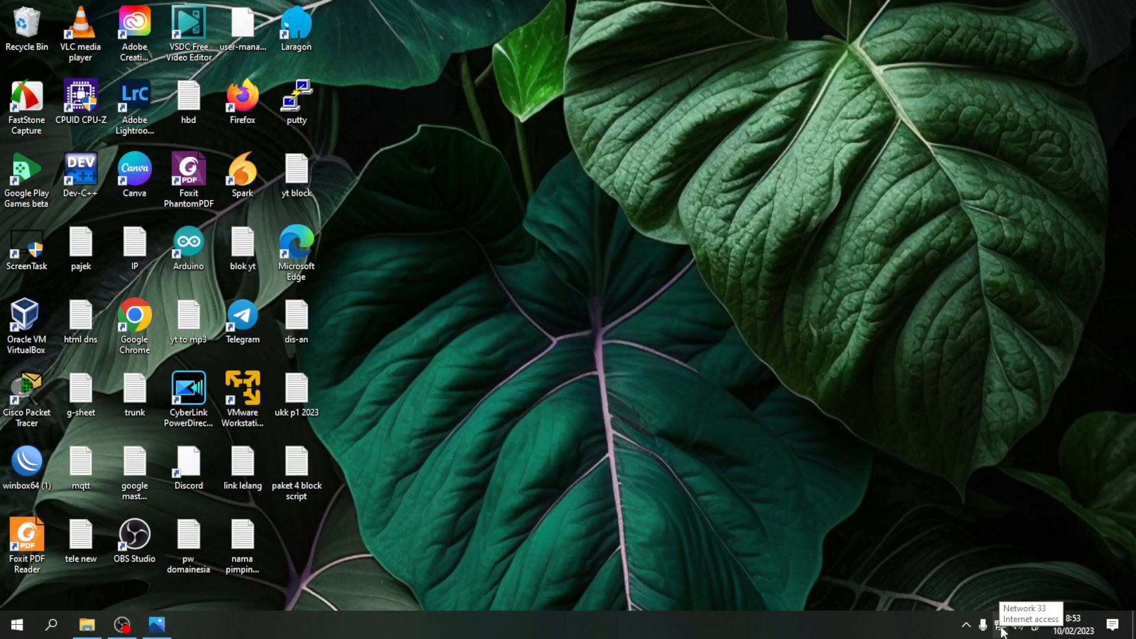
right_click(1002, 628)
click(1000, 608)
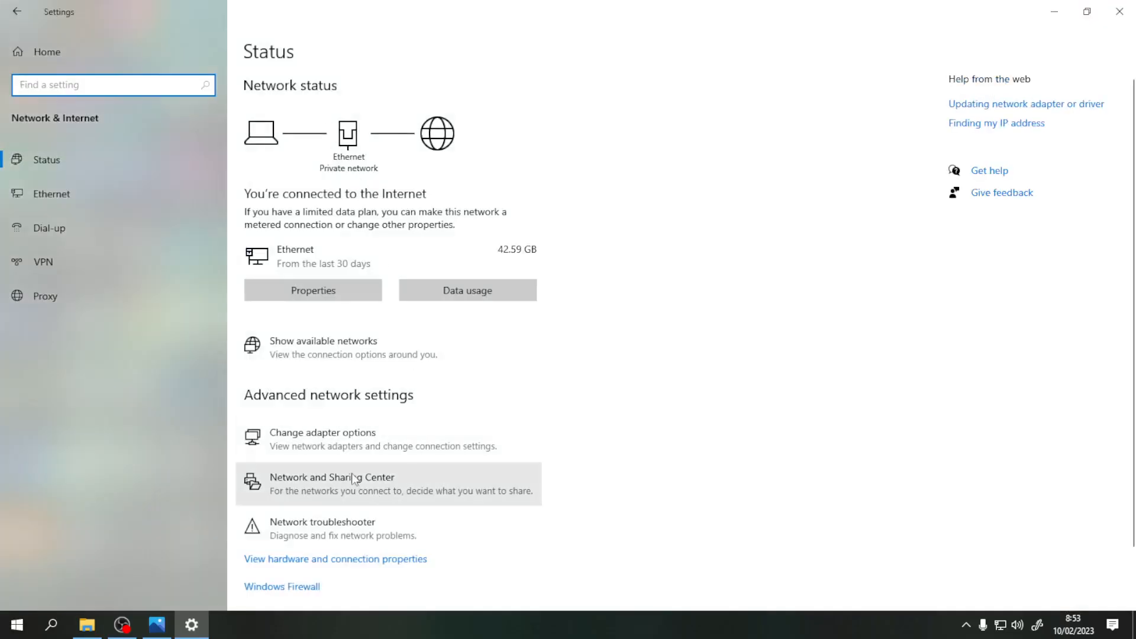
click(342, 441)
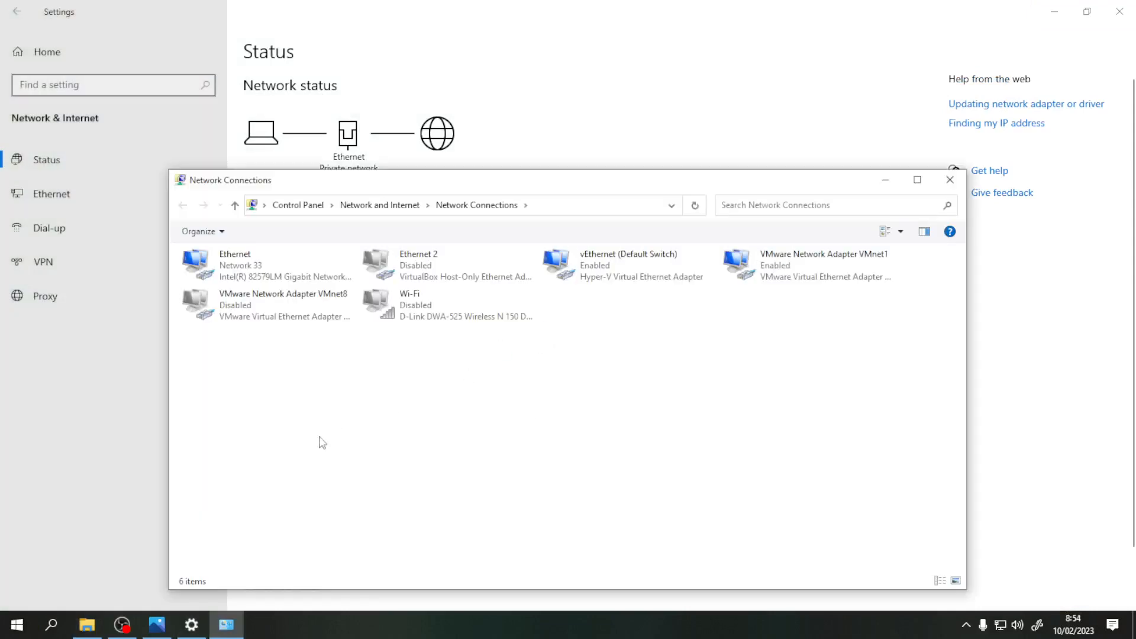
double_click(250, 264)
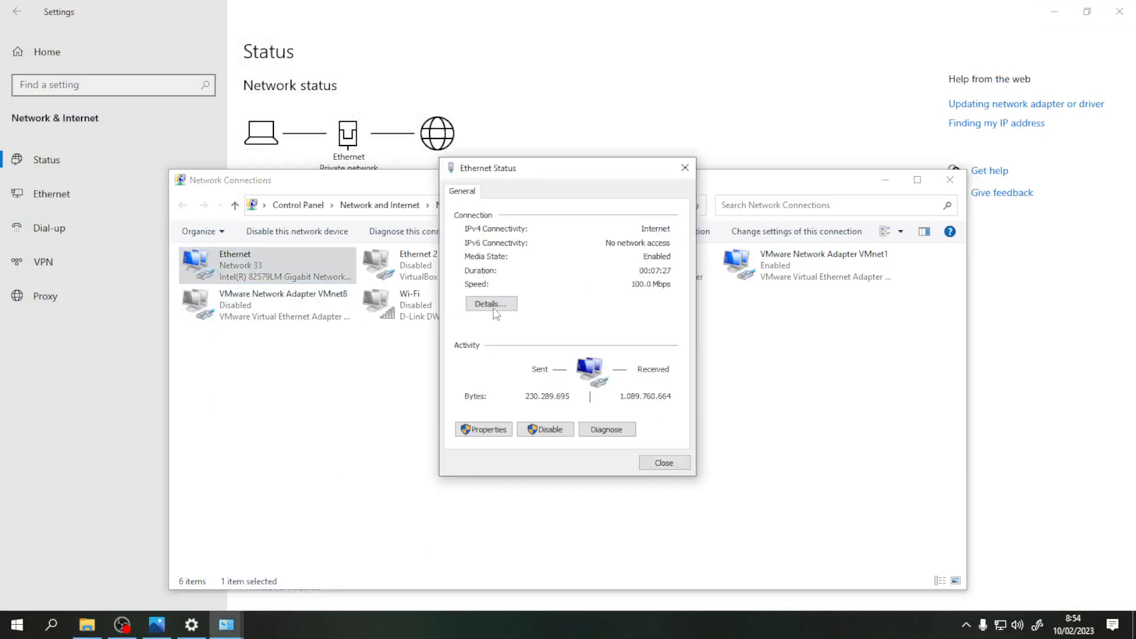
click(495, 305)
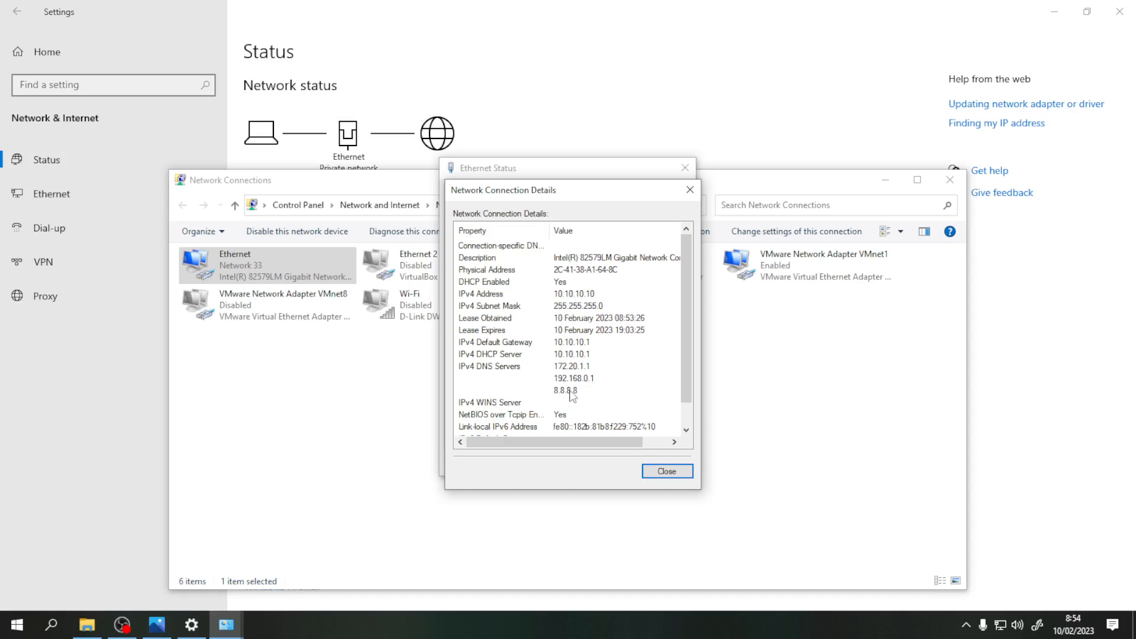
click(667, 472)
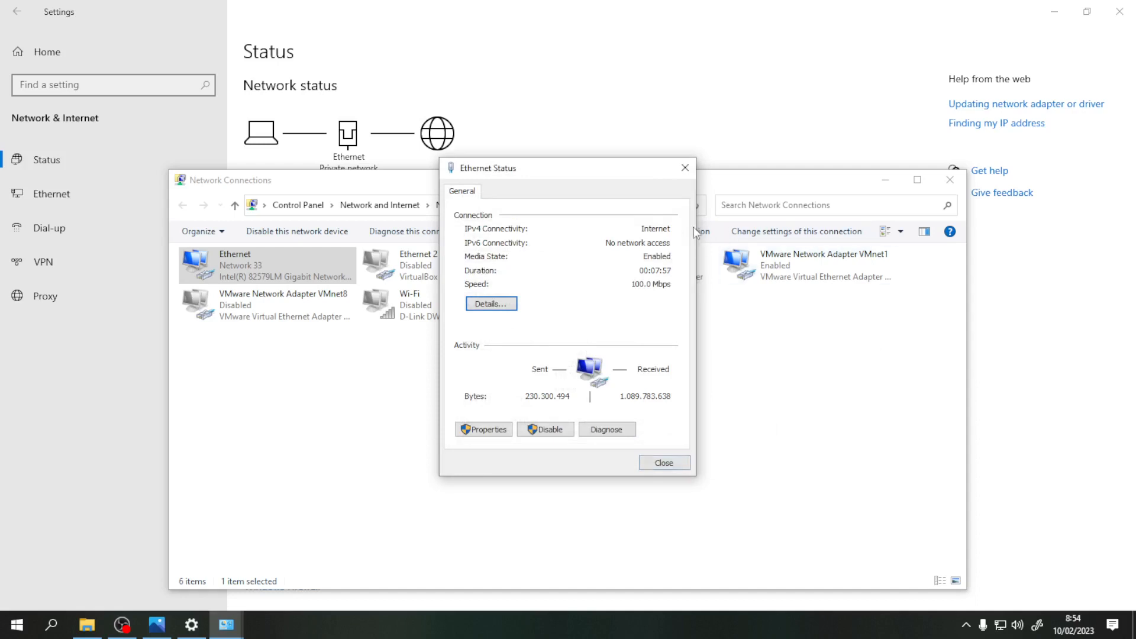
click(685, 168)
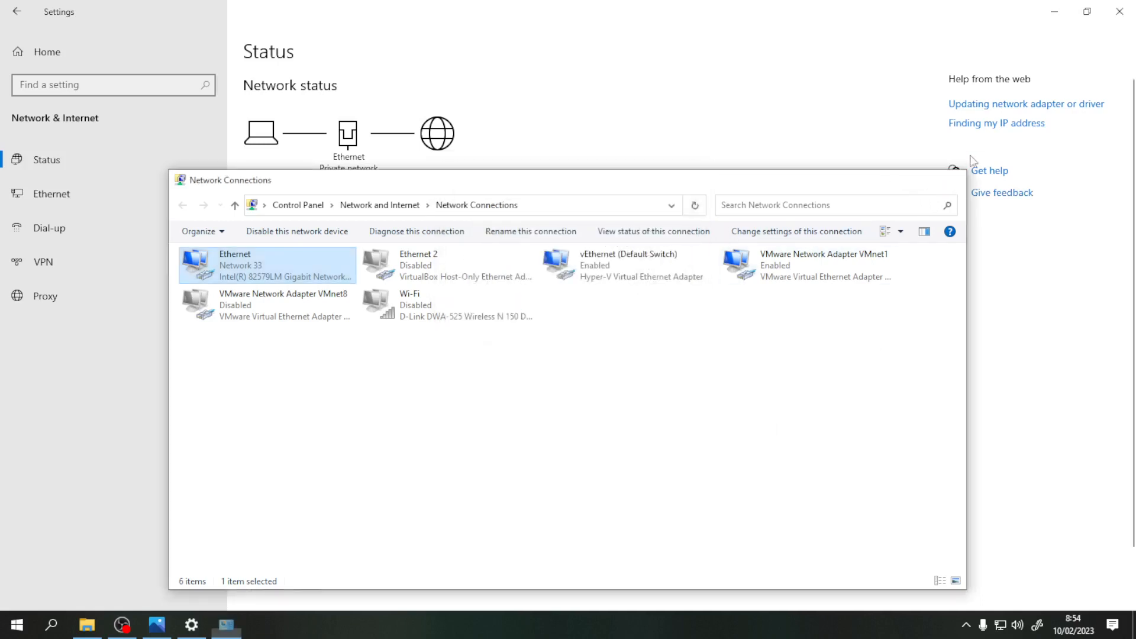
click(953, 179)
click(1126, 16)
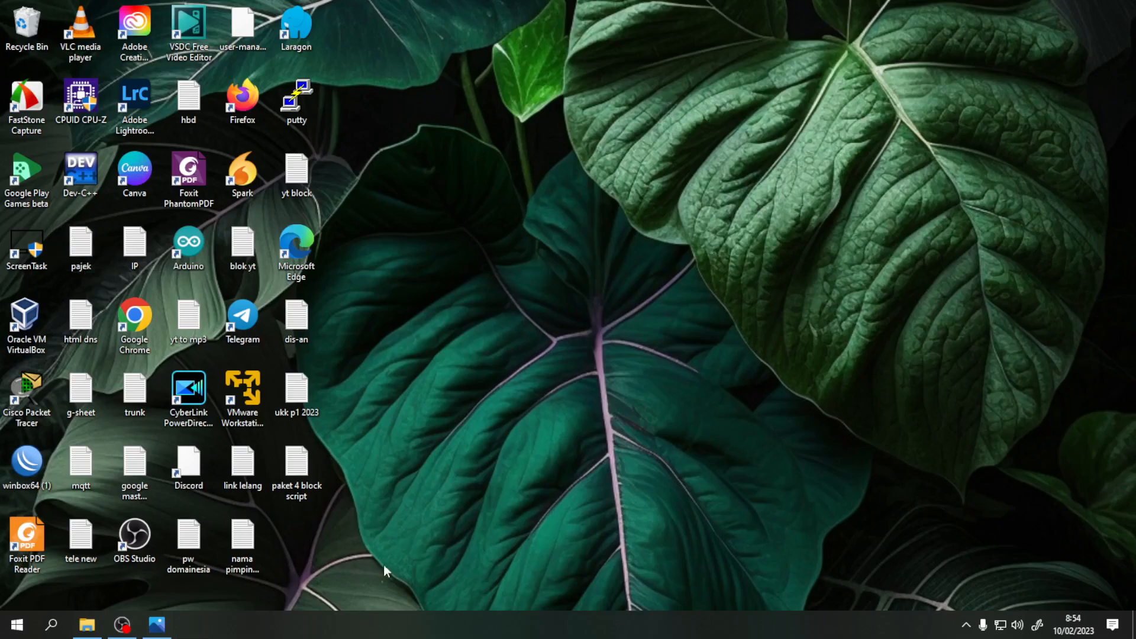
- Launch Chrome, search Google for 'kompas' and open the kompas.com homepage
double_click(135, 323)
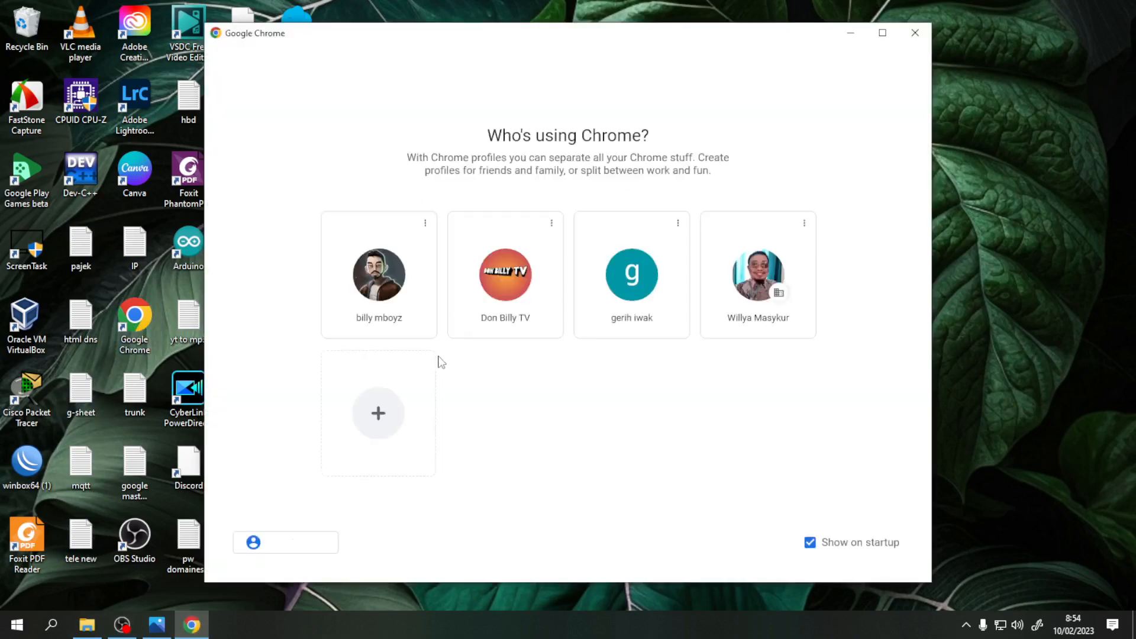
click(486, 294)
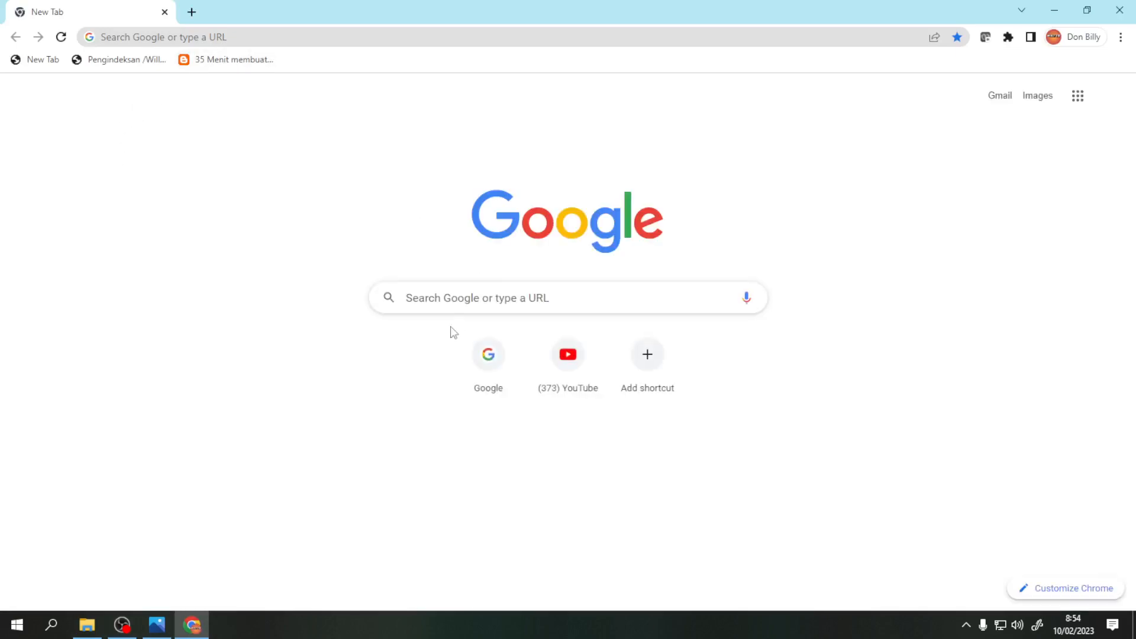
click(445, 303)
text(kompas)
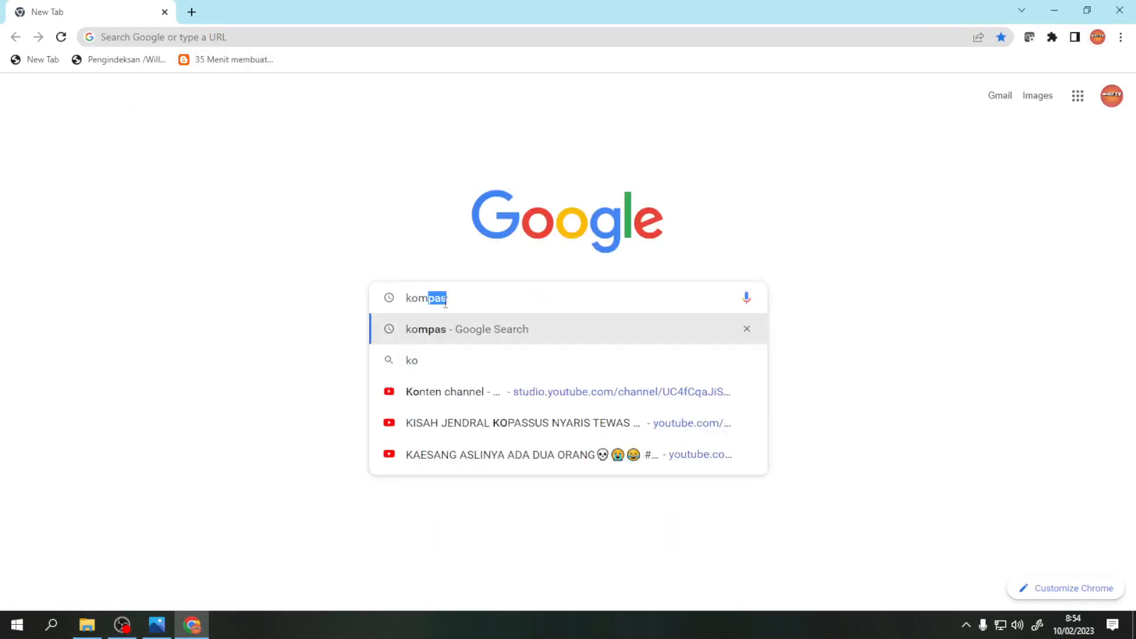
key(Return)
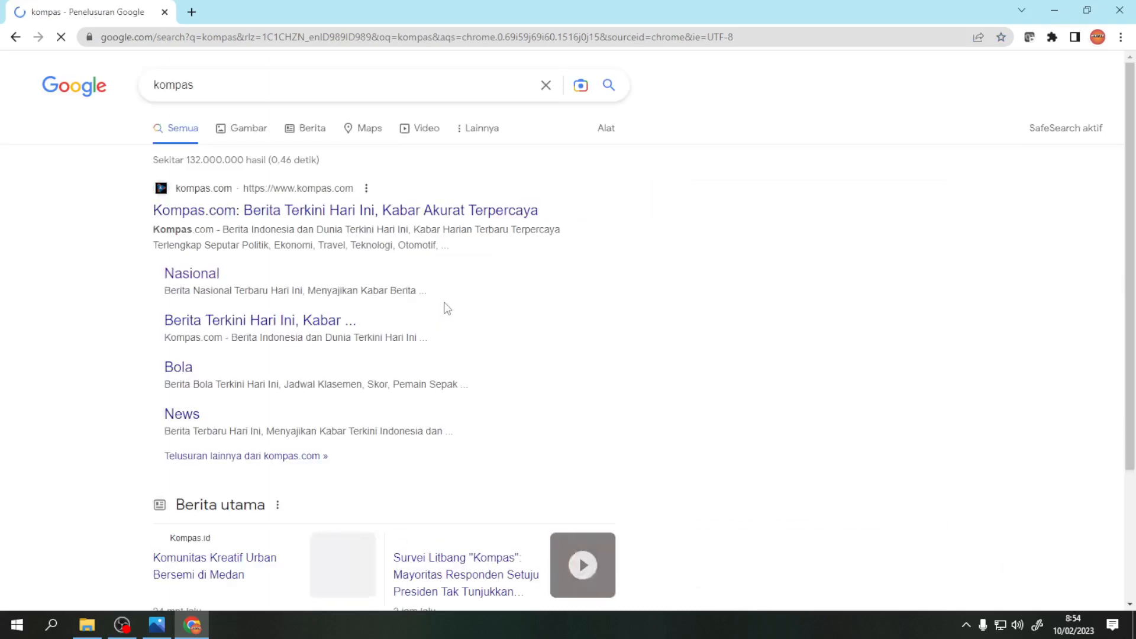
click(347, 214)
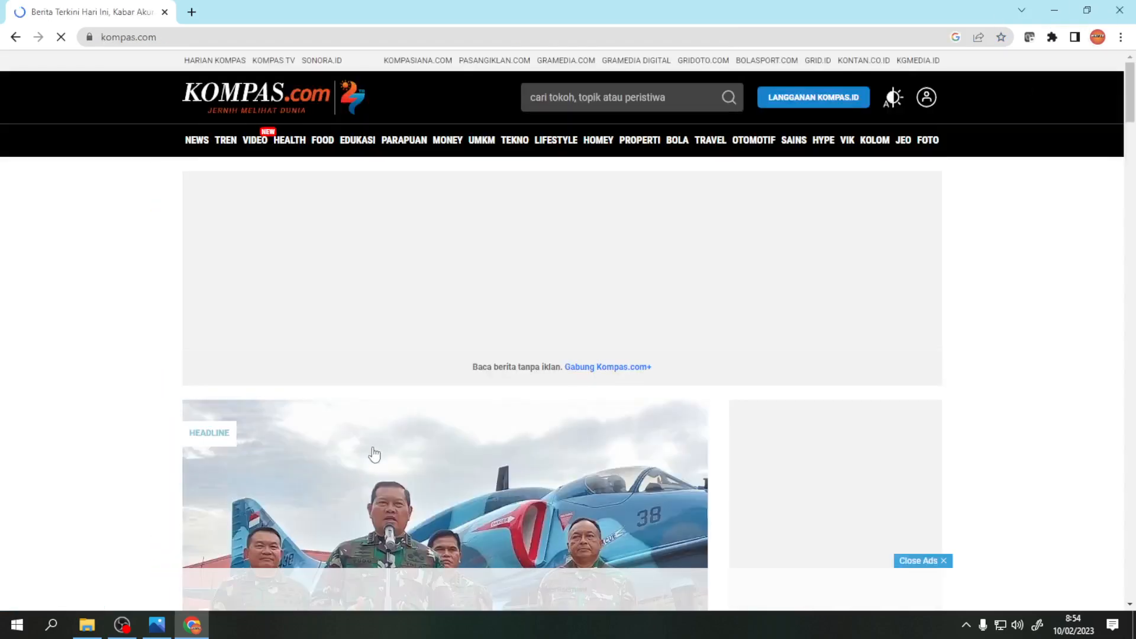
scroll(373, 452, down, 5)
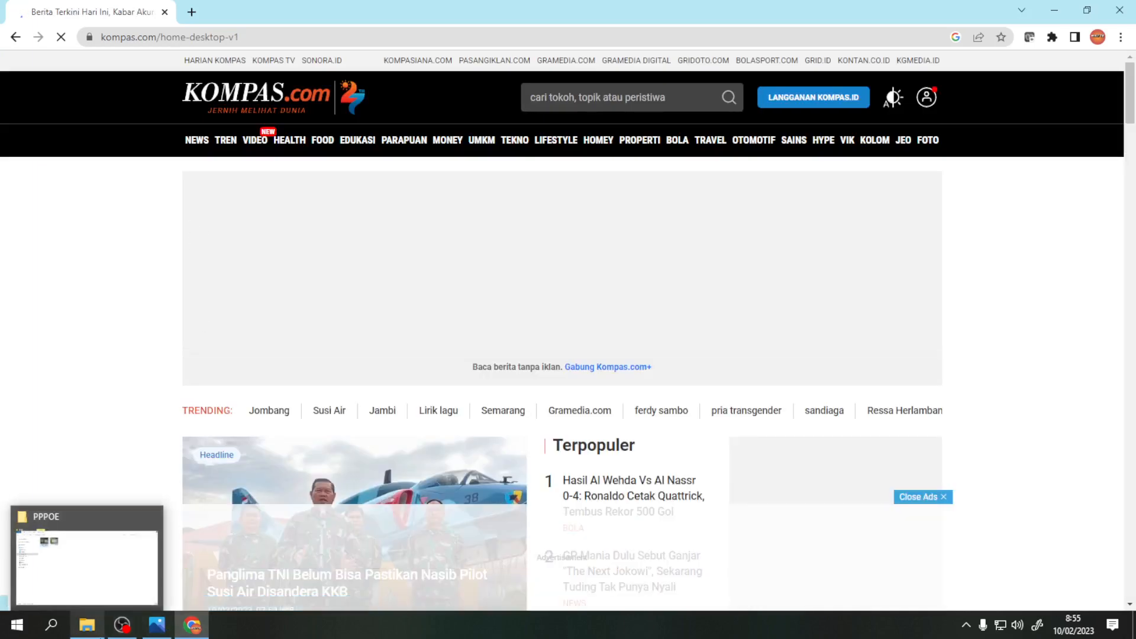
- In a new tab, search Google for 'speed test' and open Fast.com
click(192, 12)
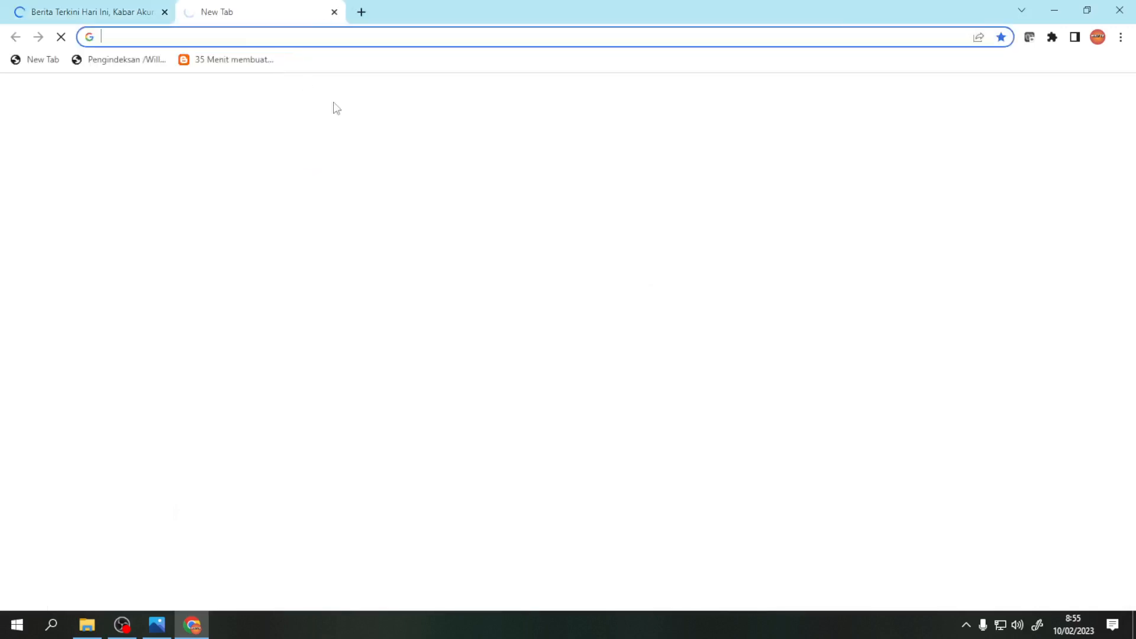
click(445, 293)
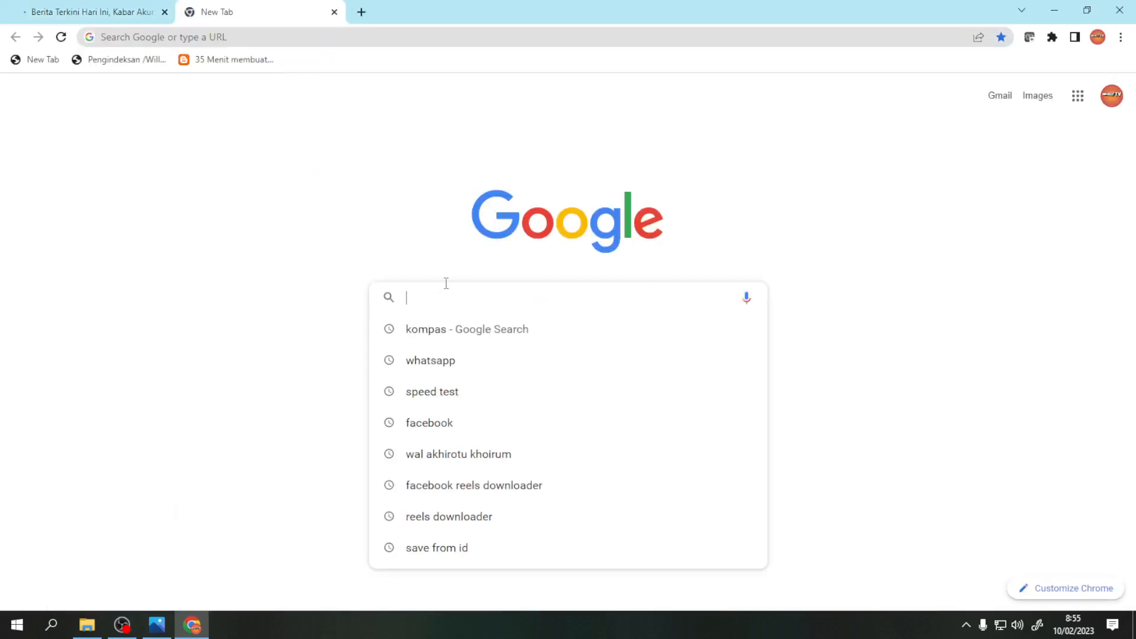
text(speed test)
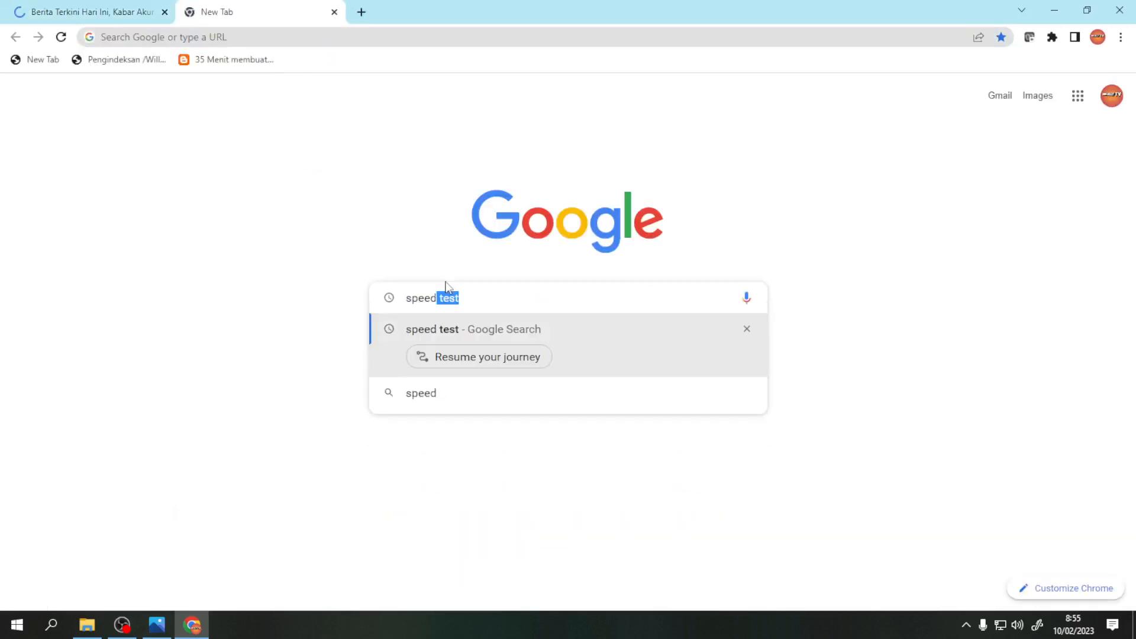
key(Return)
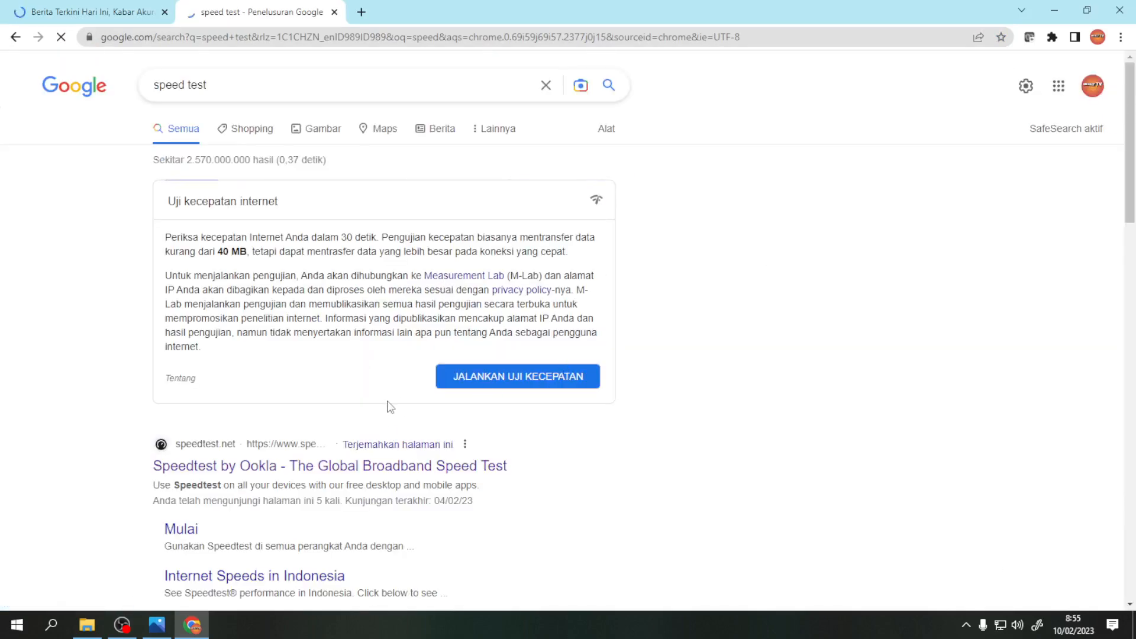
scroll(385, 414, down, 6)
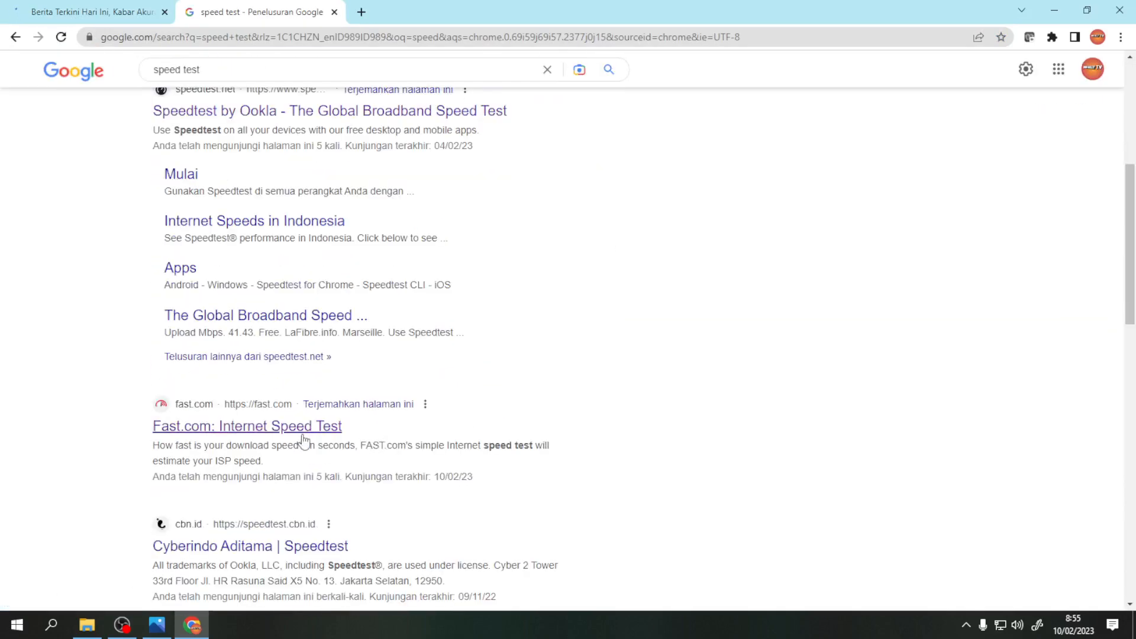
click(306, 429)
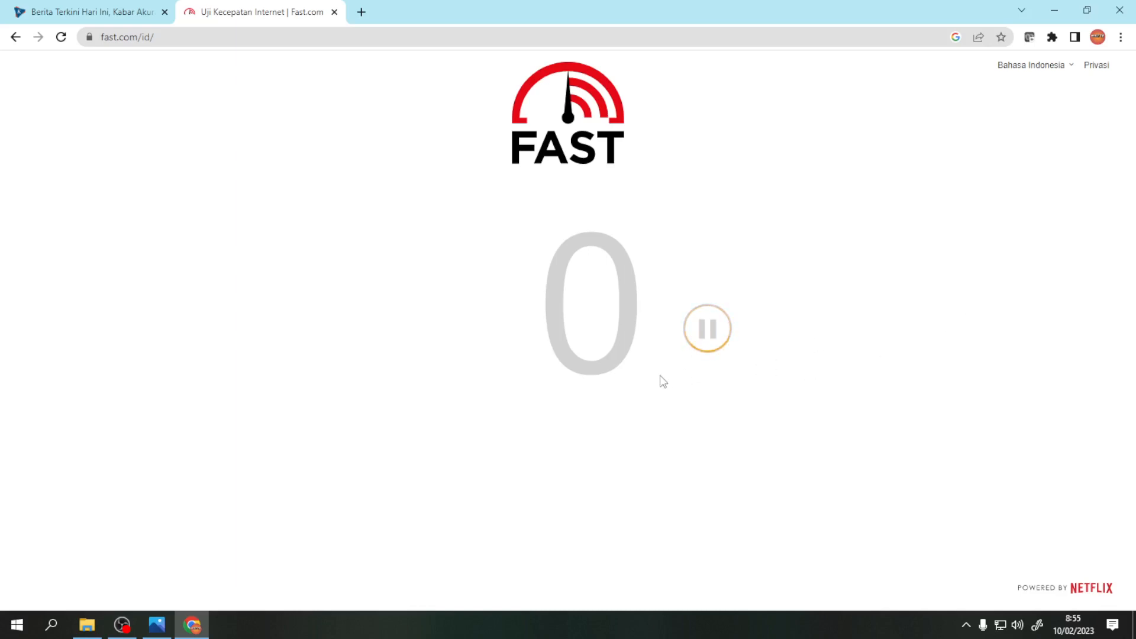
- Restart the Fast.com test until it reports 42 Mbps, then bring OBS Studio to the front
click(706, 335)
click(709, 335)
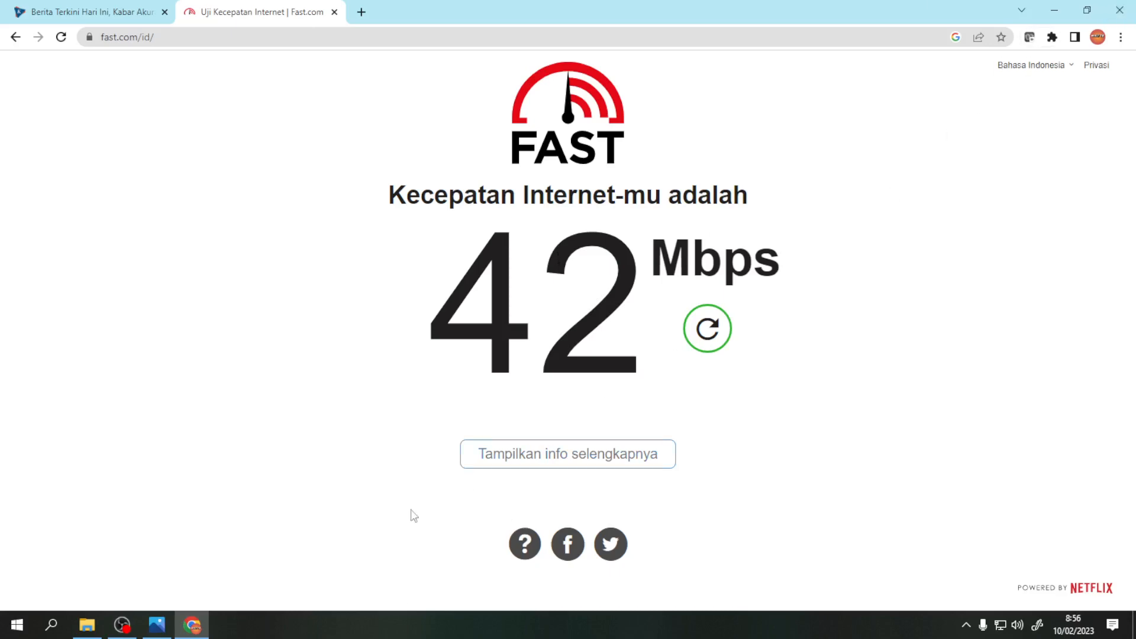
click(122, 625)
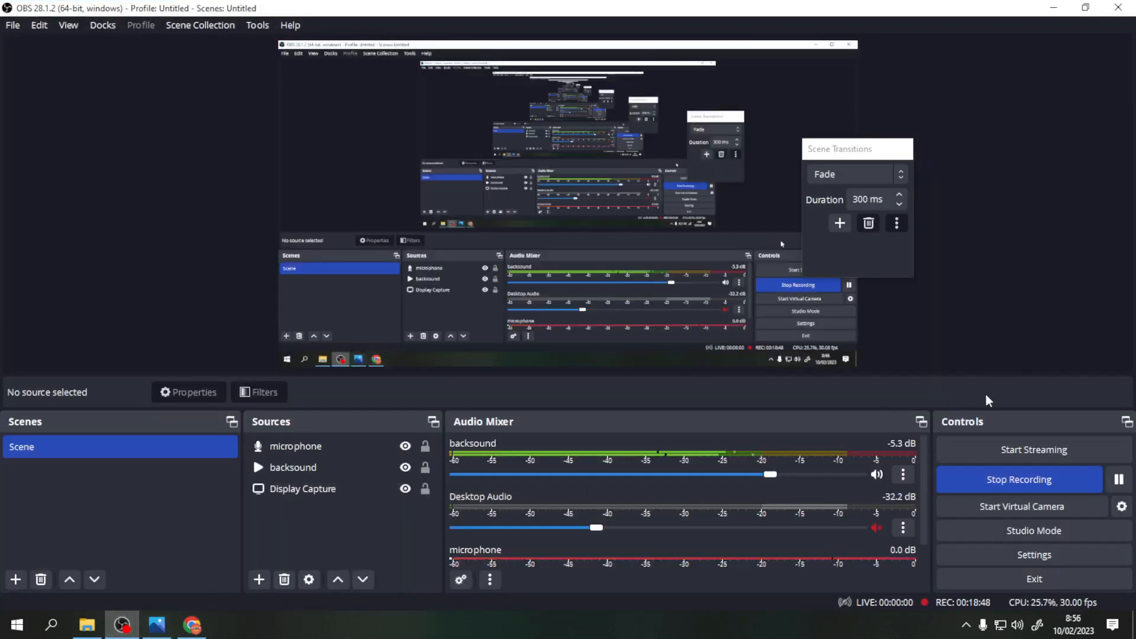